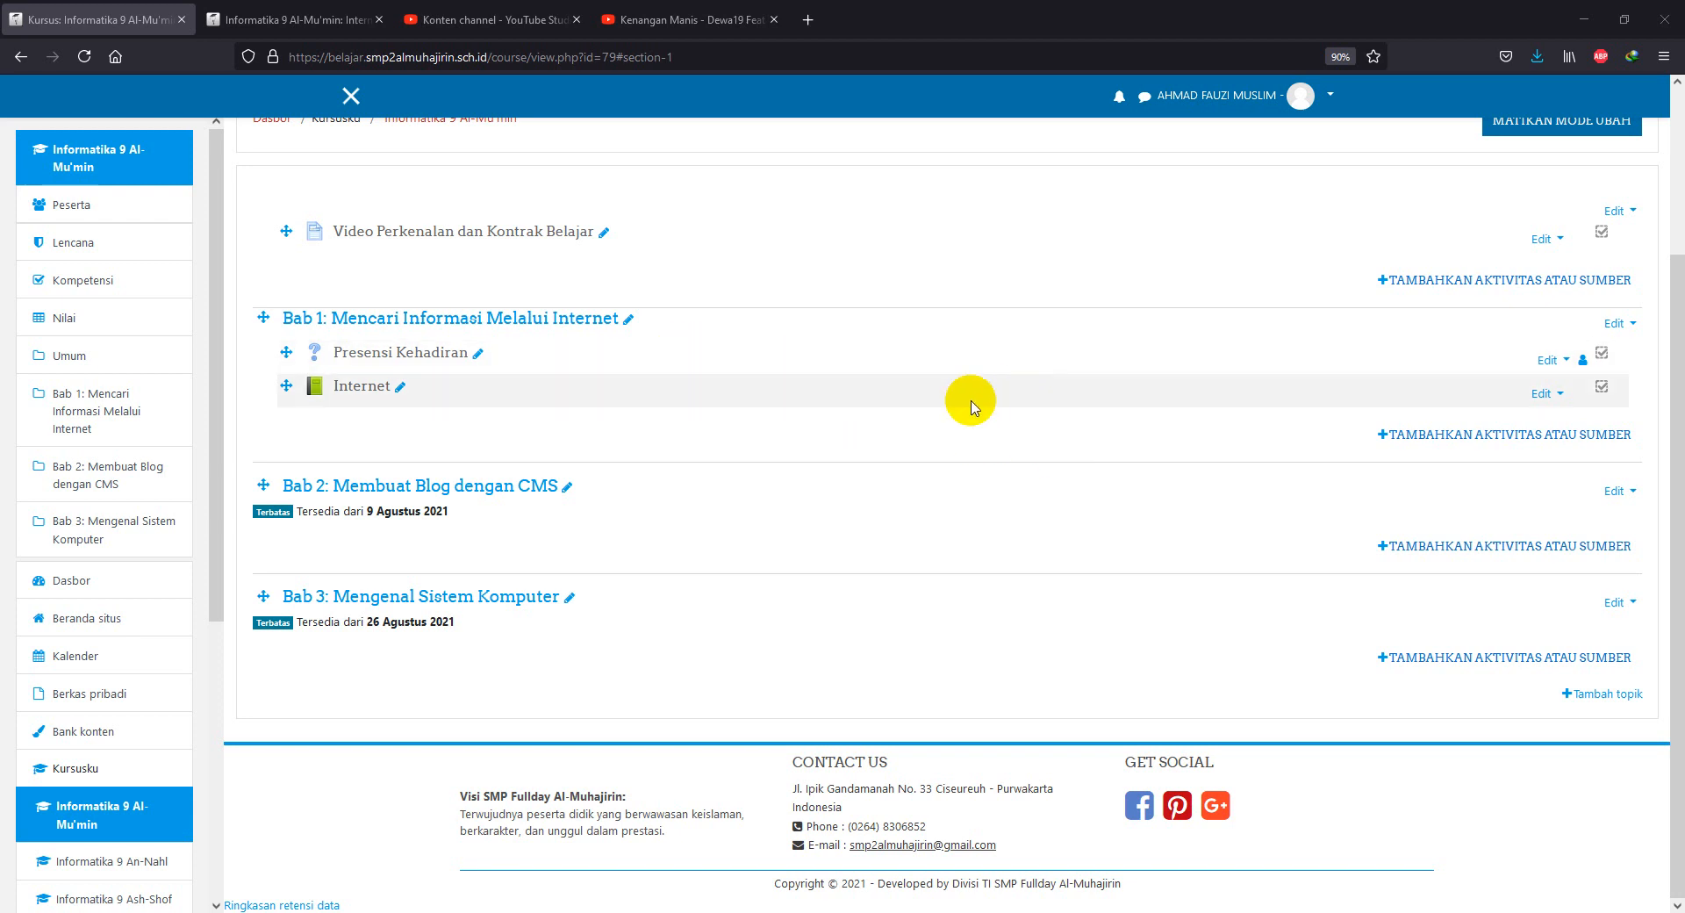
# Start adding a new Penugasan activity to the section Bab 1: Mencari Informasi Melalui Internet.
pyautogui.scroll(2, 970, 398)
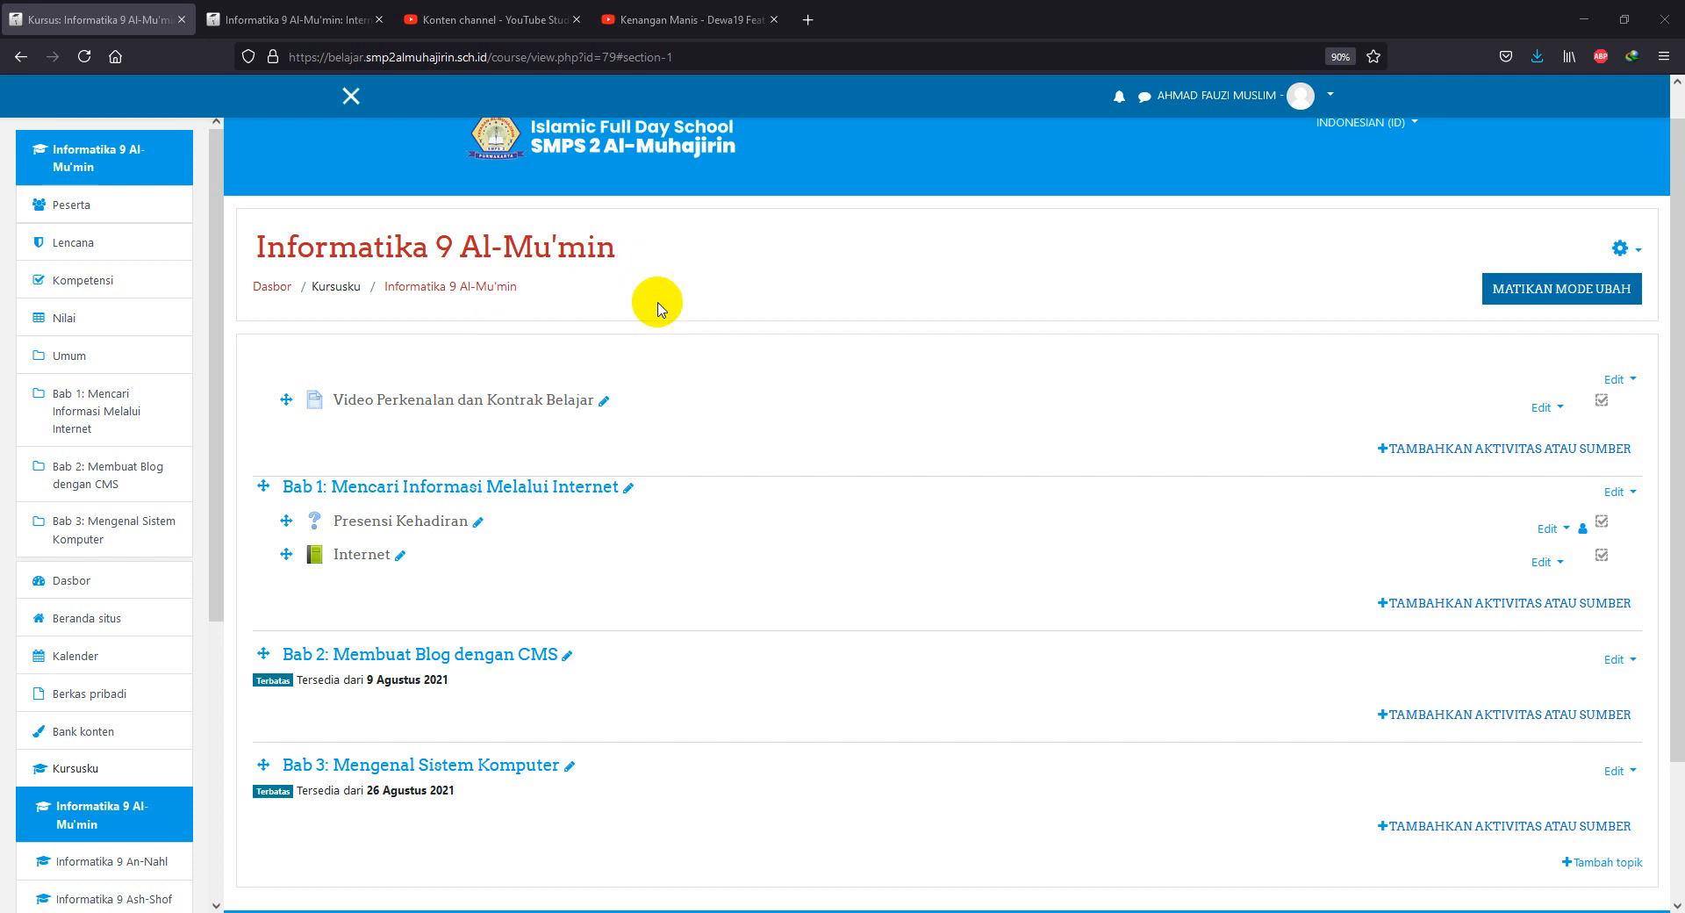
pyautogui.scroll(-1, 658, 301)
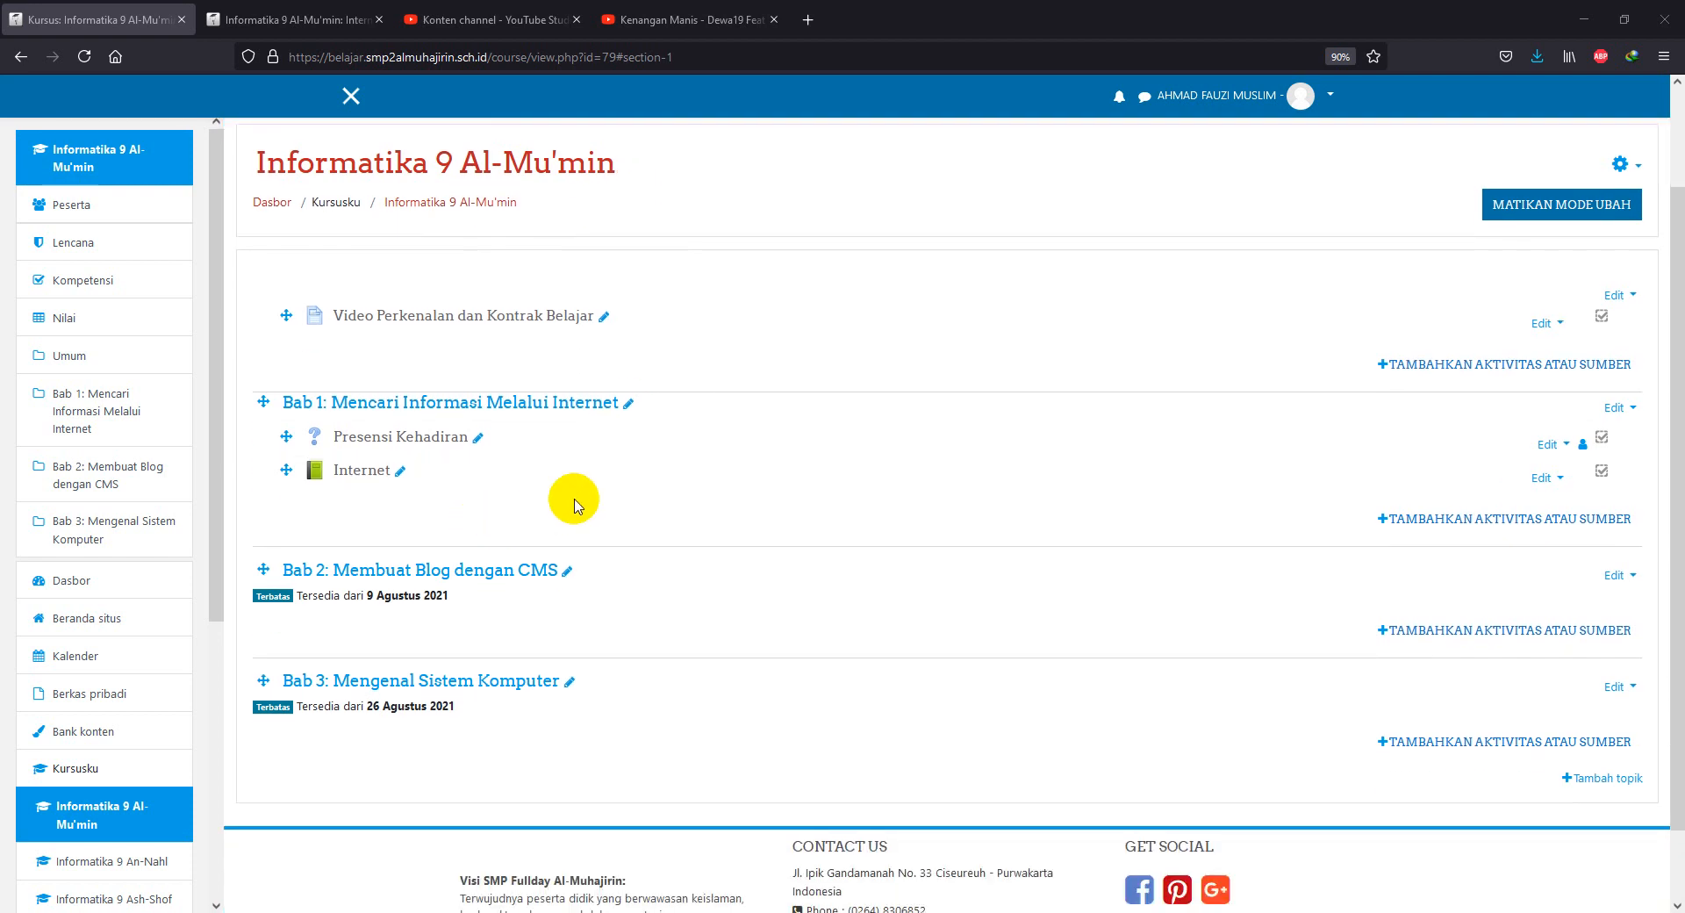
pyautogui.click(1448, 520)
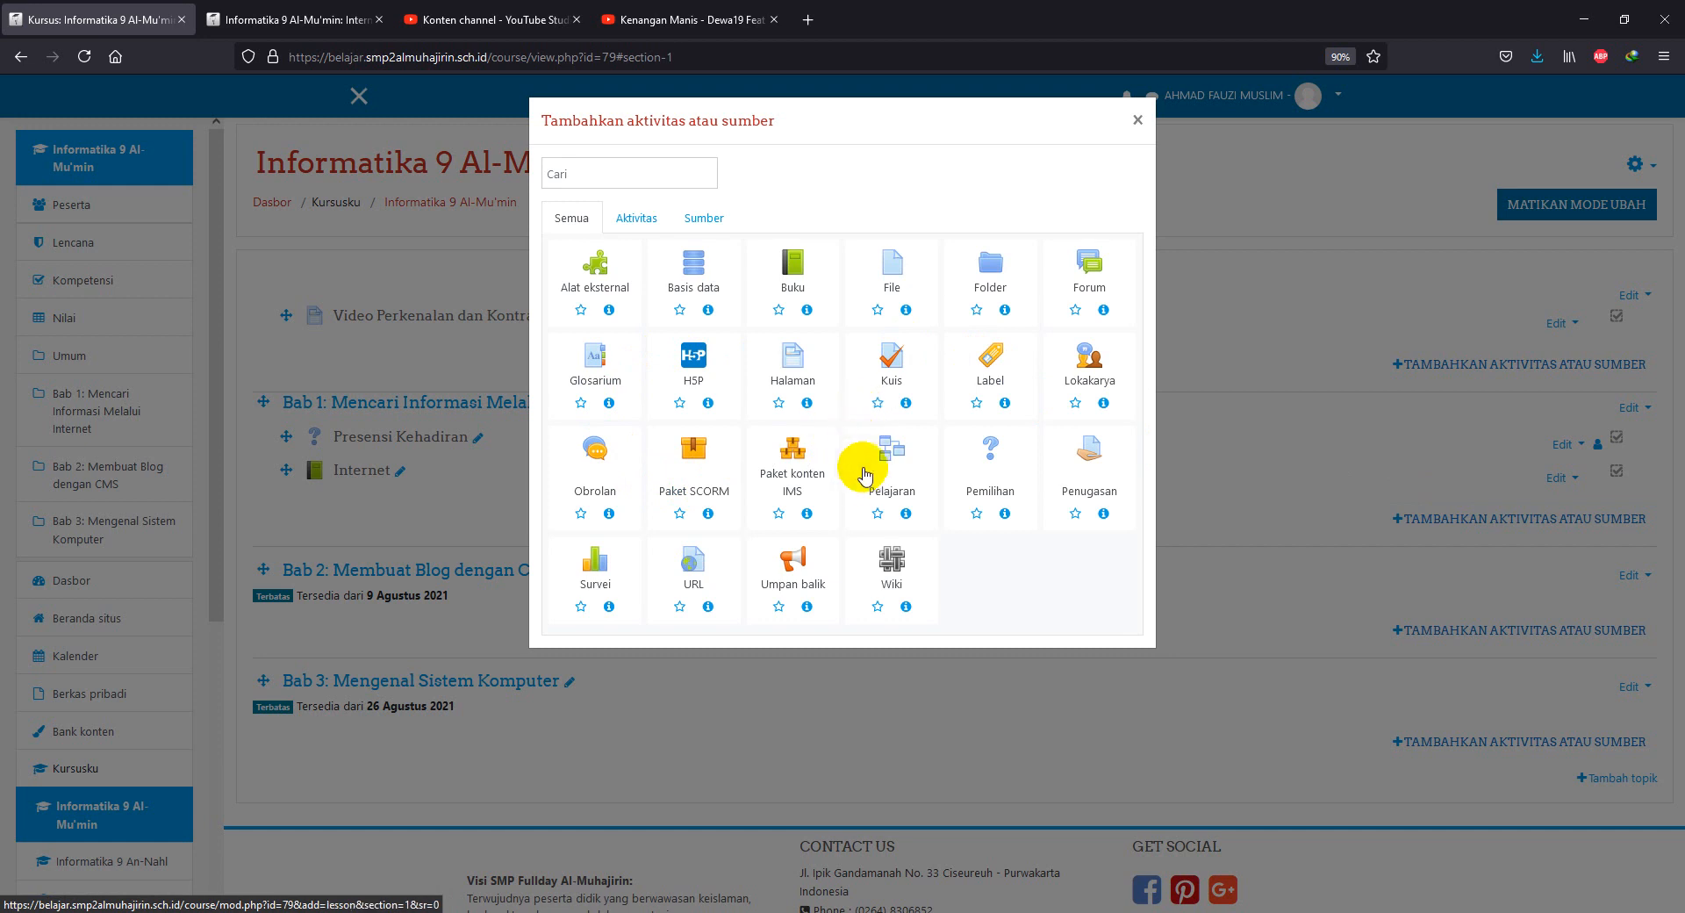
pyautogui.click(1088, 456)
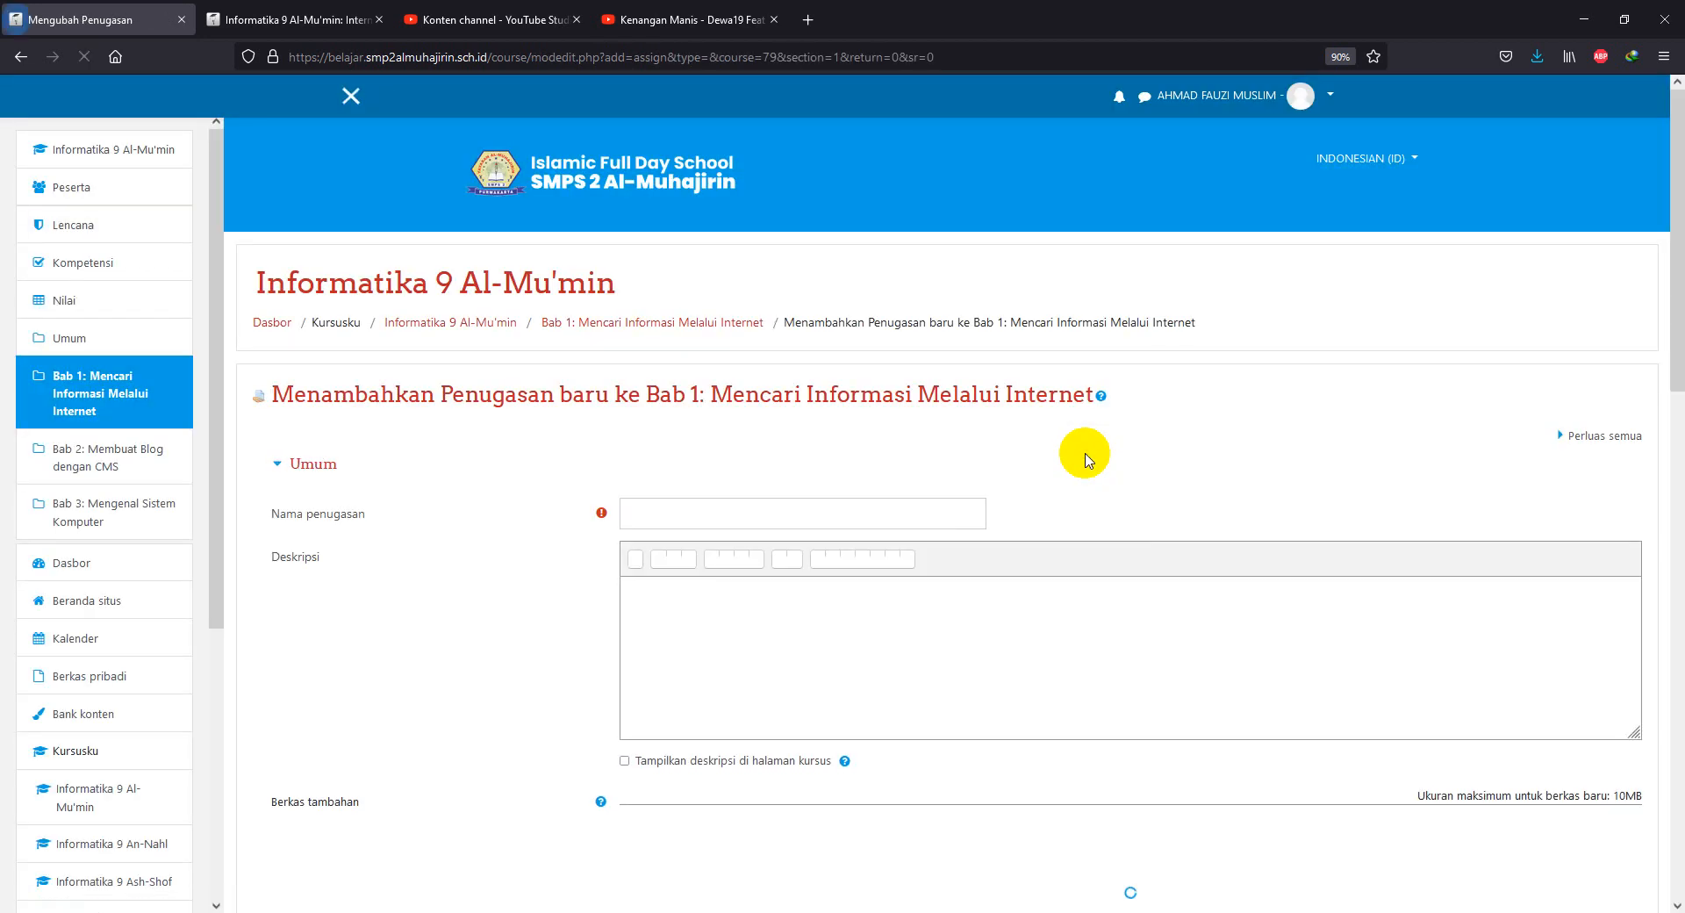
# Name the assignment "Berikan Pendapat Seputar 5G".
pyautogui.scroll(-2, 998, 489)
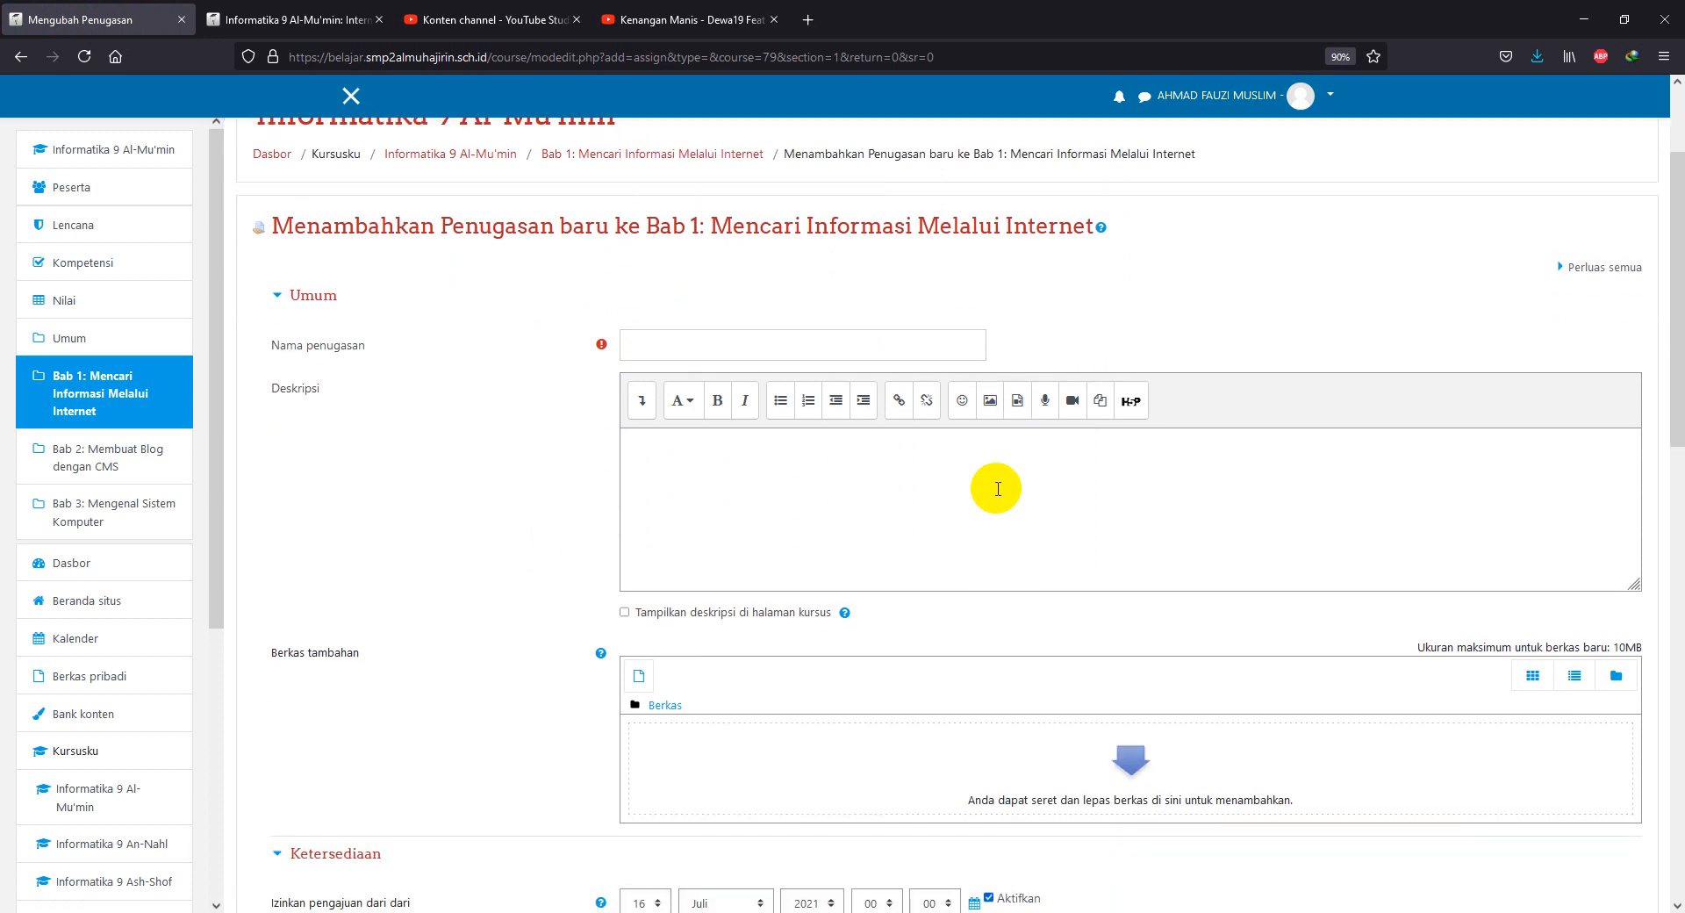
pyautogui.click(727, 337)
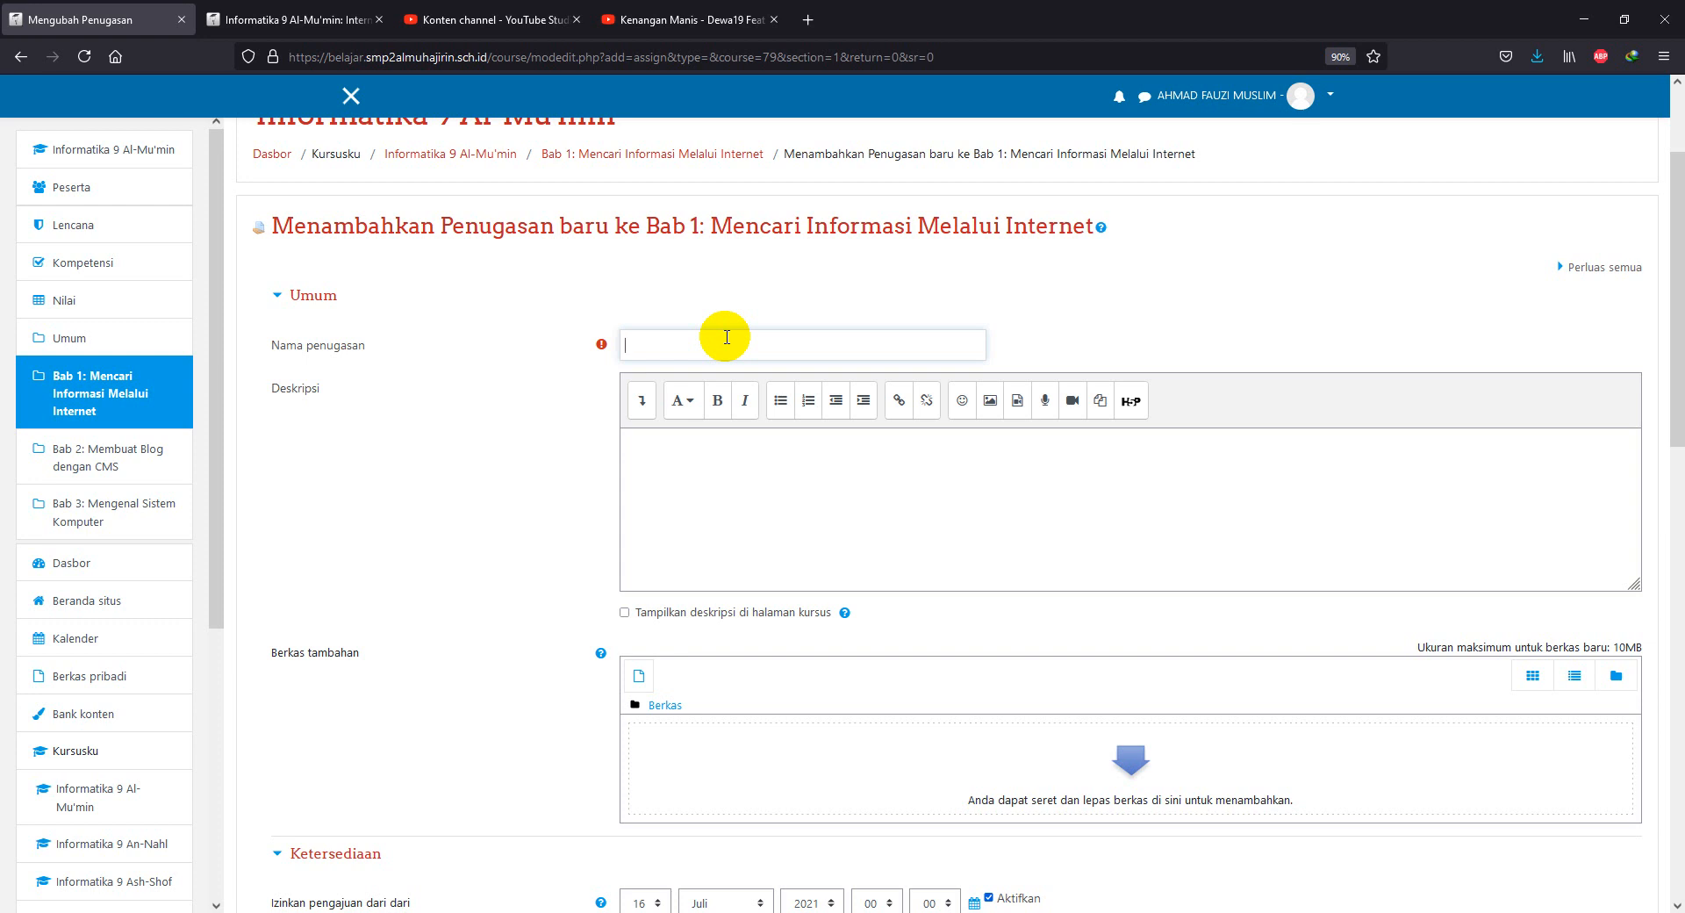
pyautogui.write('Berikan Pendapat Seputar 5G')
# Write the description's first paragraph: "Teknologi 5G sudah mulai diterapkan di Indonesia. Telkomsel menjadi operator pertama yang menjalankan sinyal 5G.".
pyautogui.scroll(-1, 752, 523)
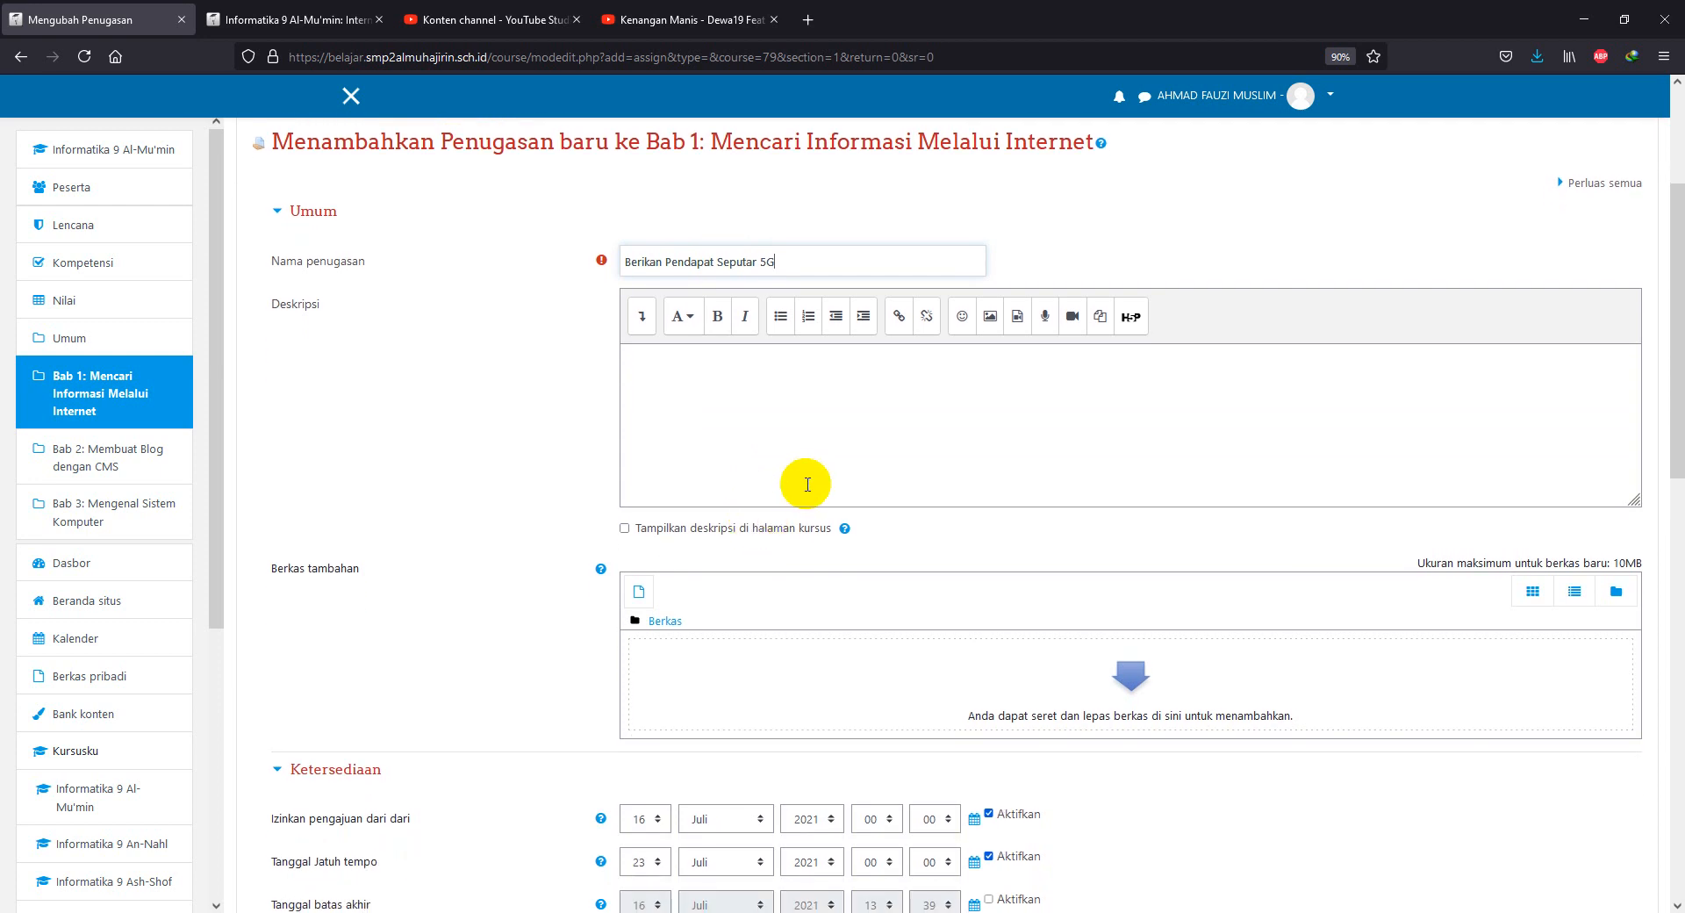
pyautogui.click(705, 388)
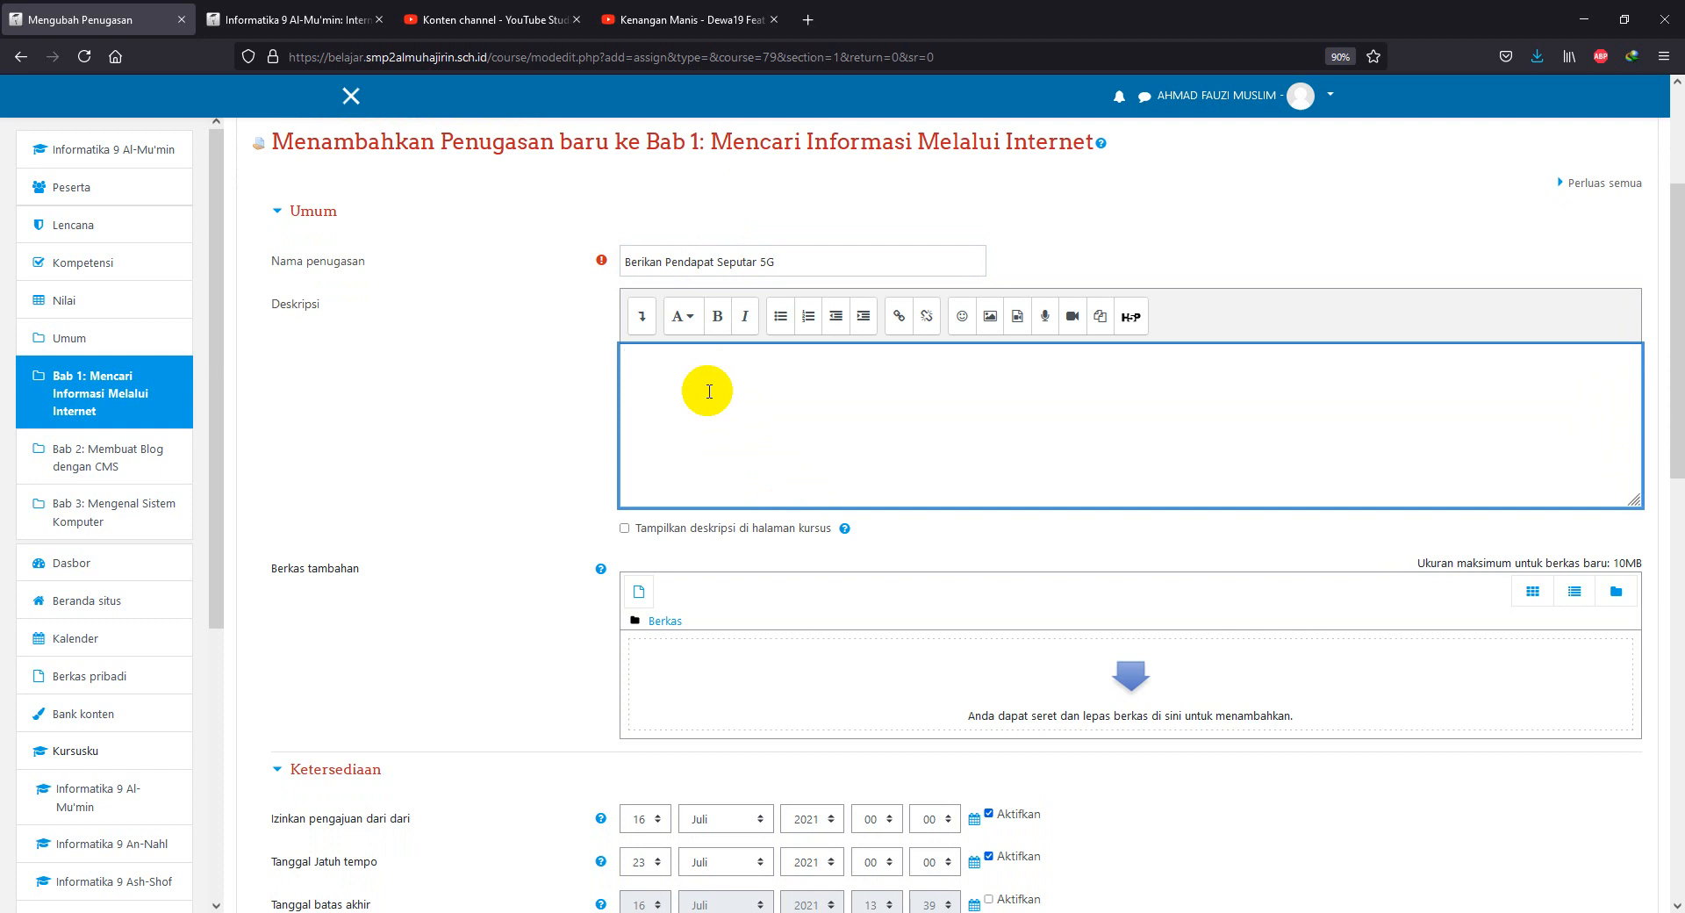
pyautogui.write('Teknologi 5G sudah mulai di')
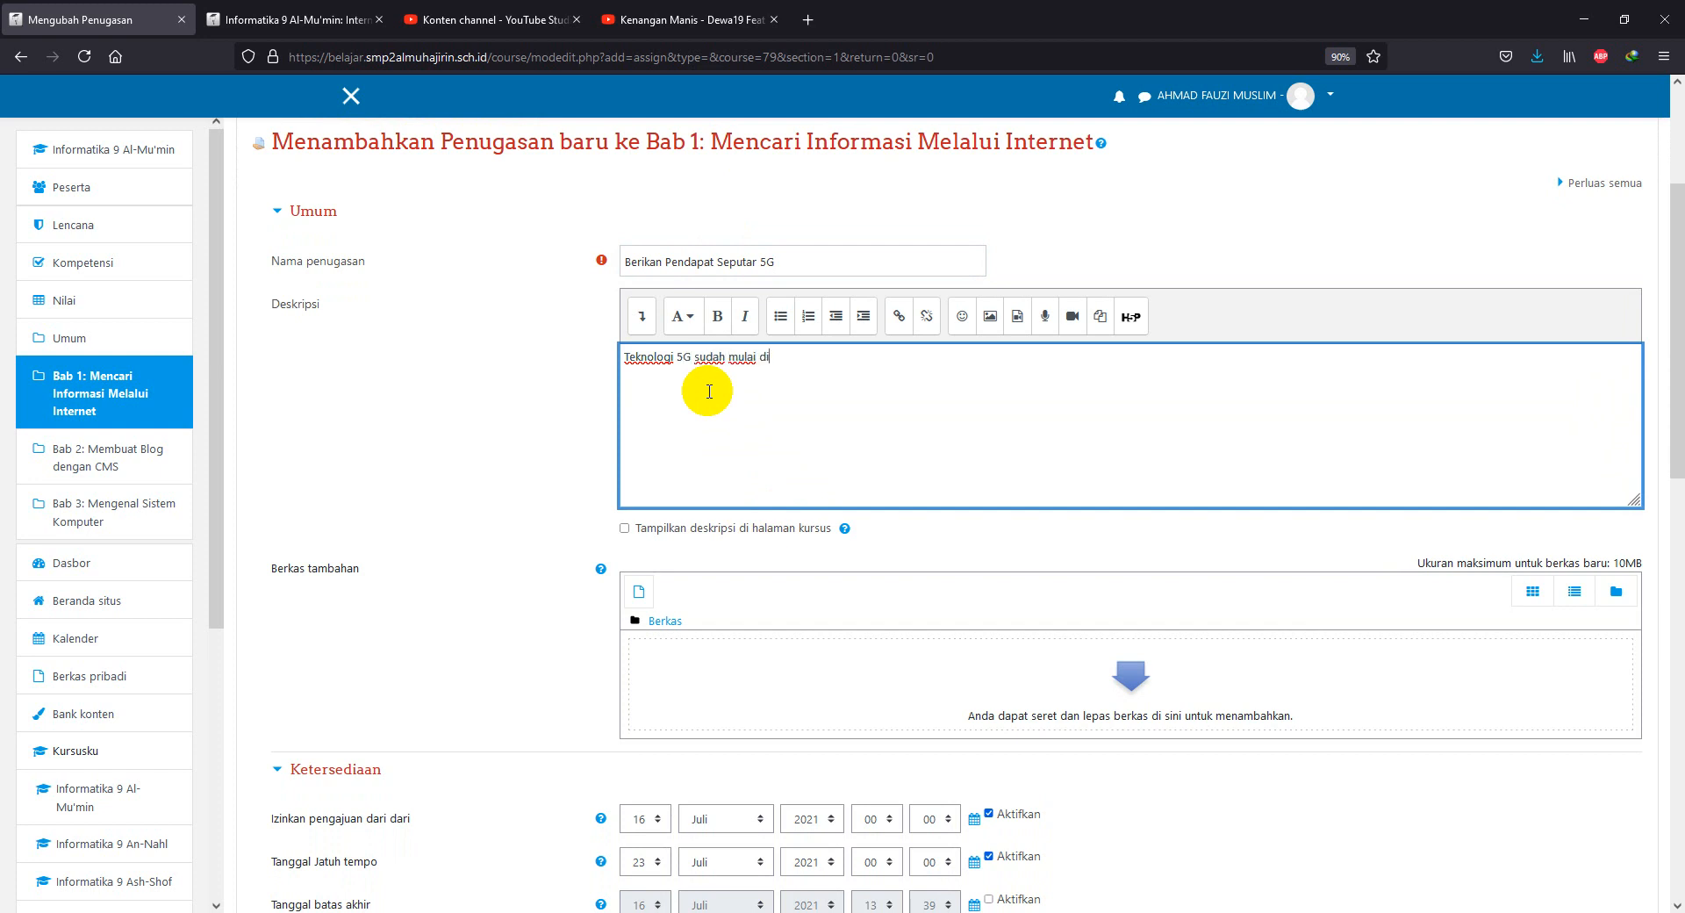
pyautogui.write('terapkan di Indonesia. Telkomsel m')
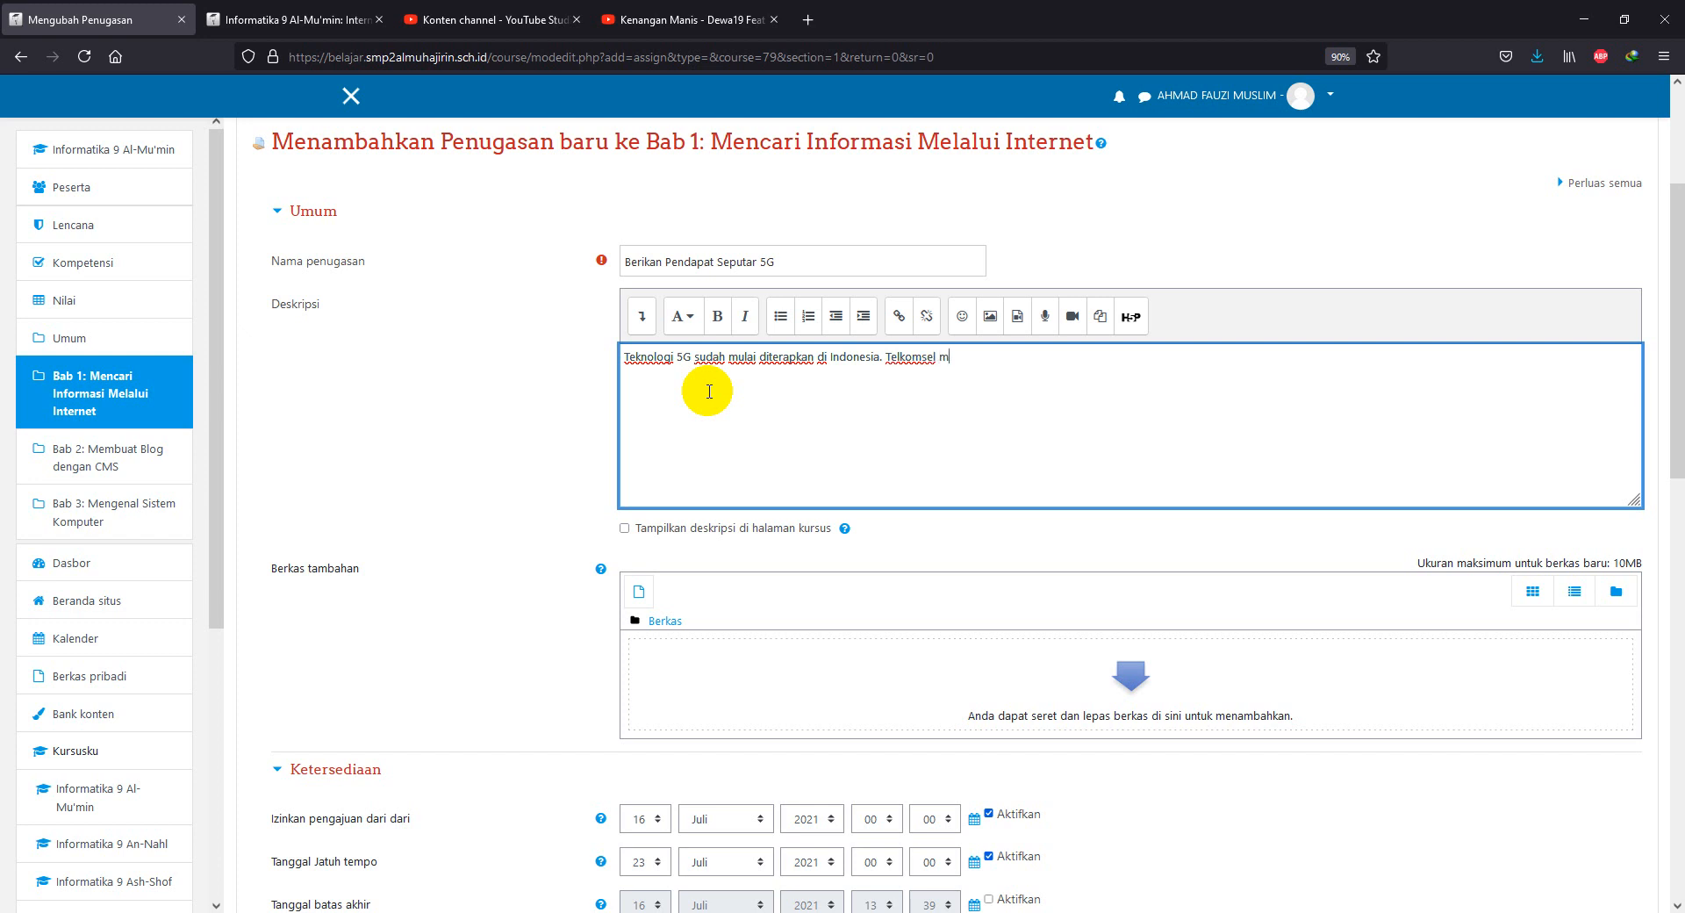
pyautogui.write('enjadi operator pertama yan')
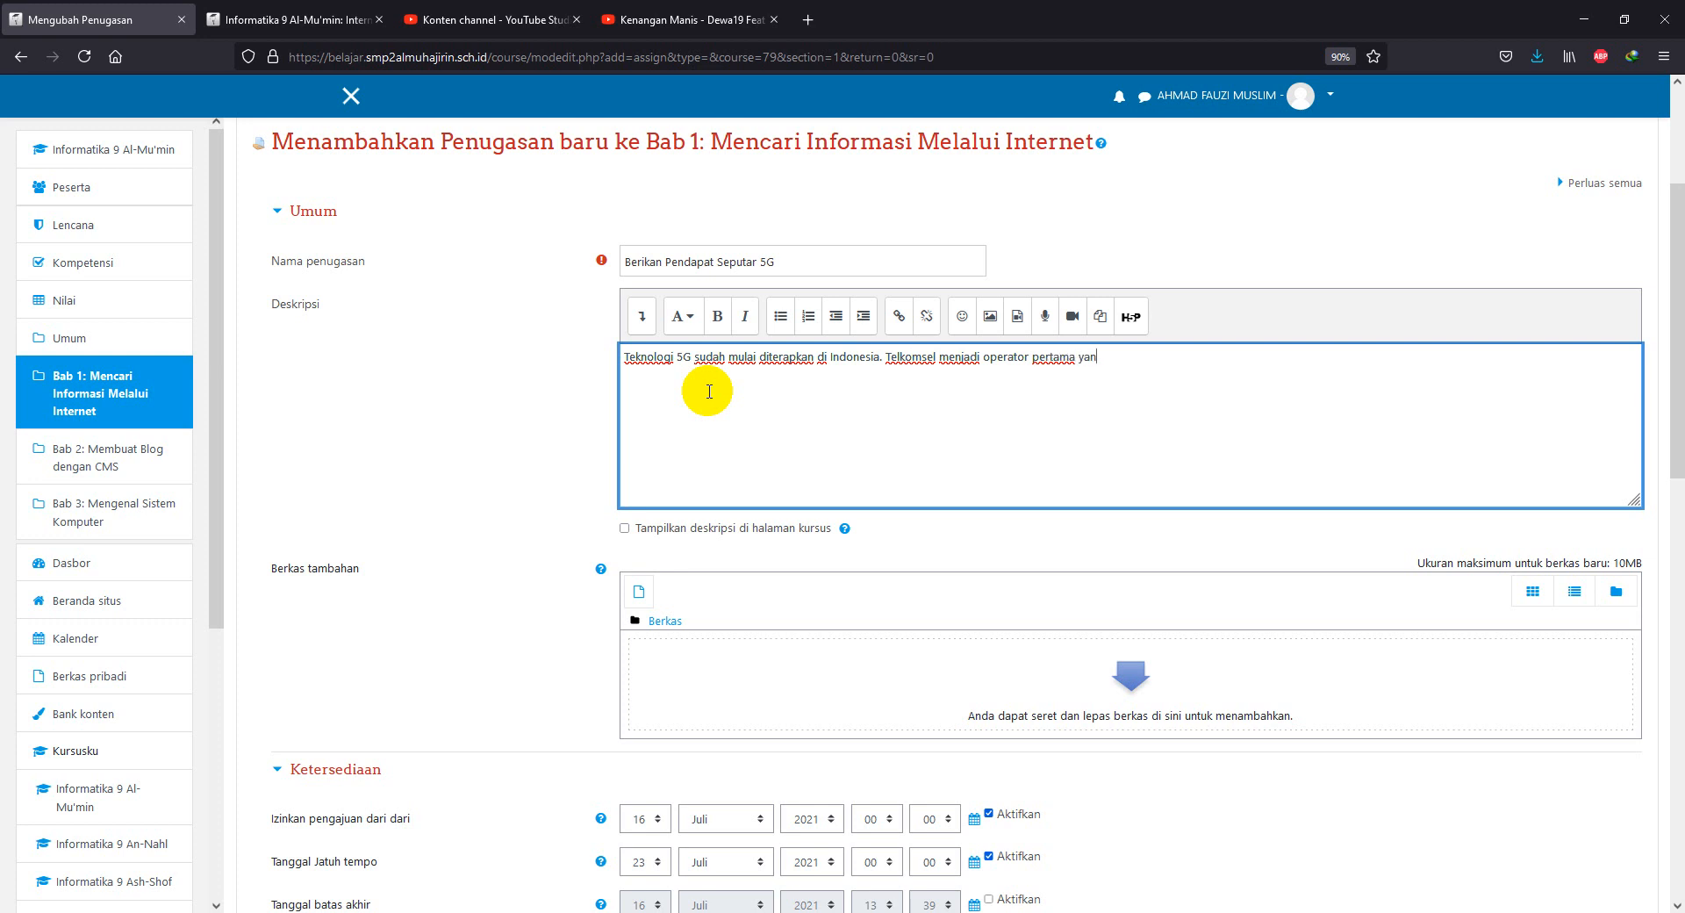
pyautogui.write('g menjalankan ')
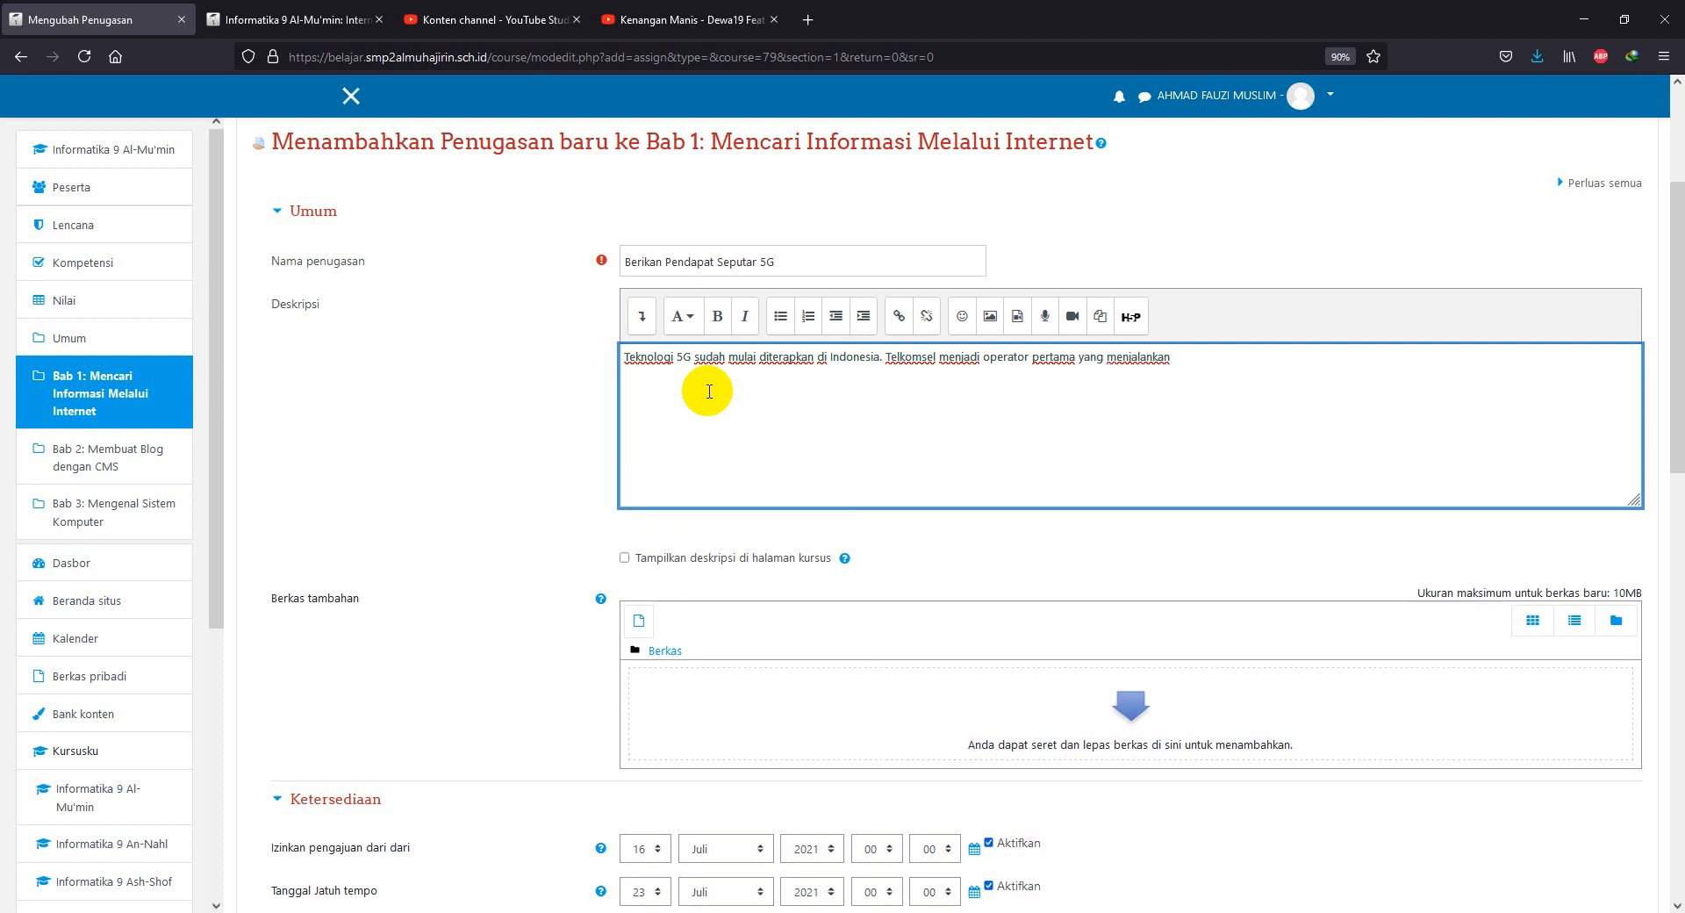
pyautogui.write('teknolo')
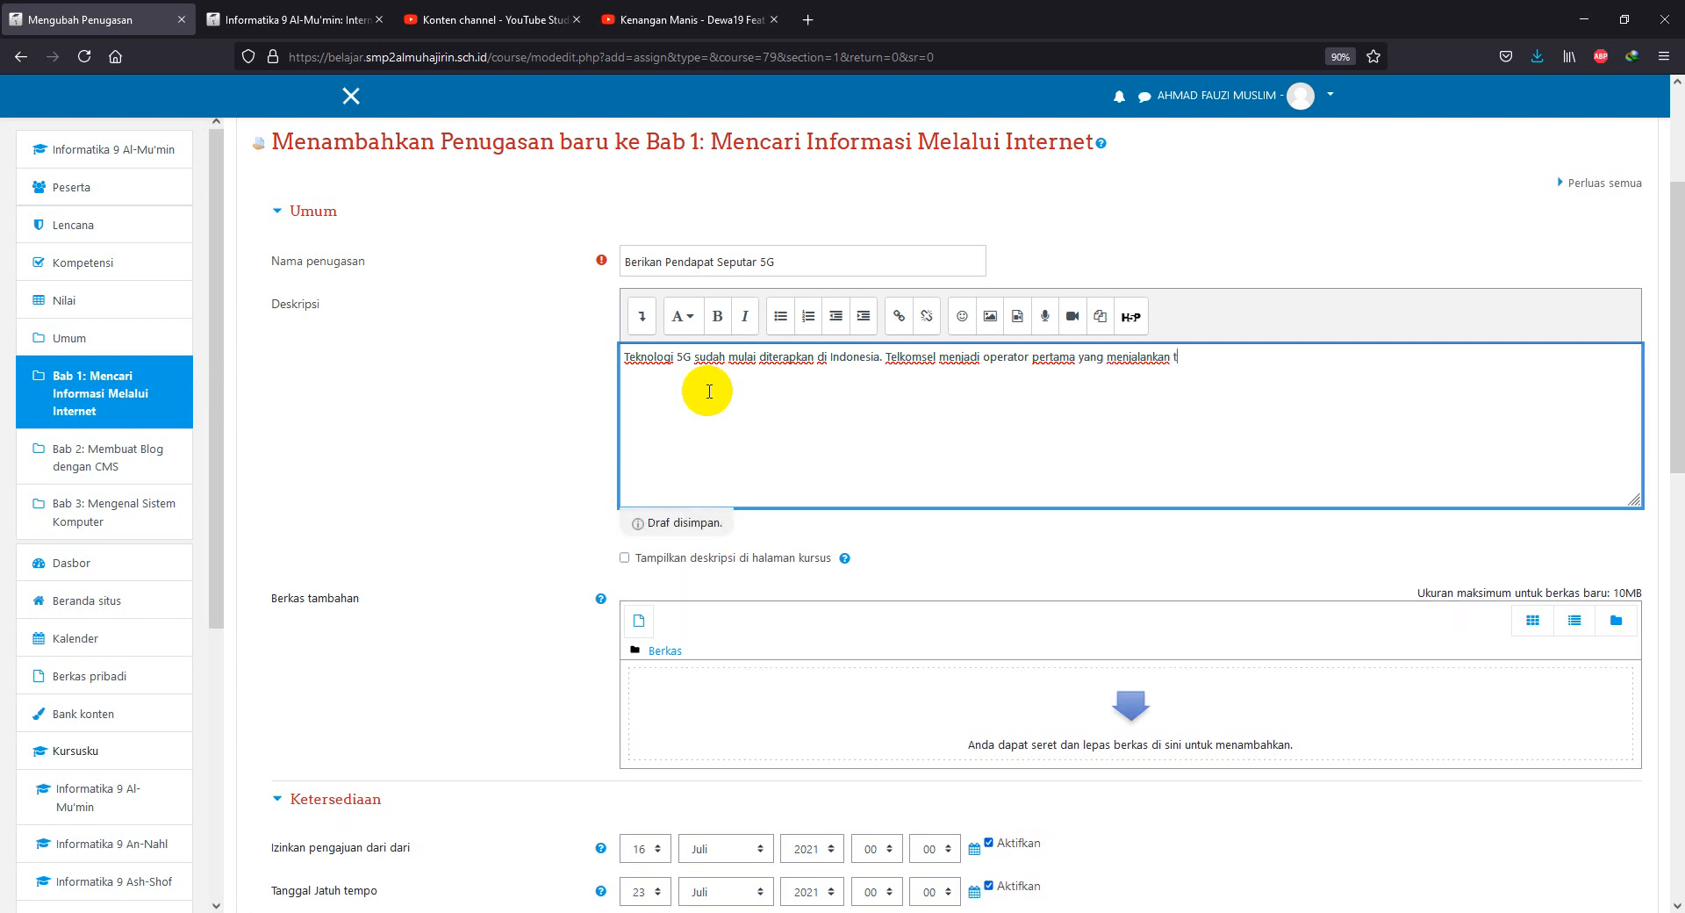
pyautogui.write('gi')
pyautogui.press('BackSpace')
pyautogui.press('BackSpace')
pyautogui.press('BackSpace')
pyautogui.press('BackSpace')
pyautogui.press('BackSpace')
pyautogui.press('BackSpace')
pyautogui.press('BackSpace')
pyautogui.press('BackSpace')
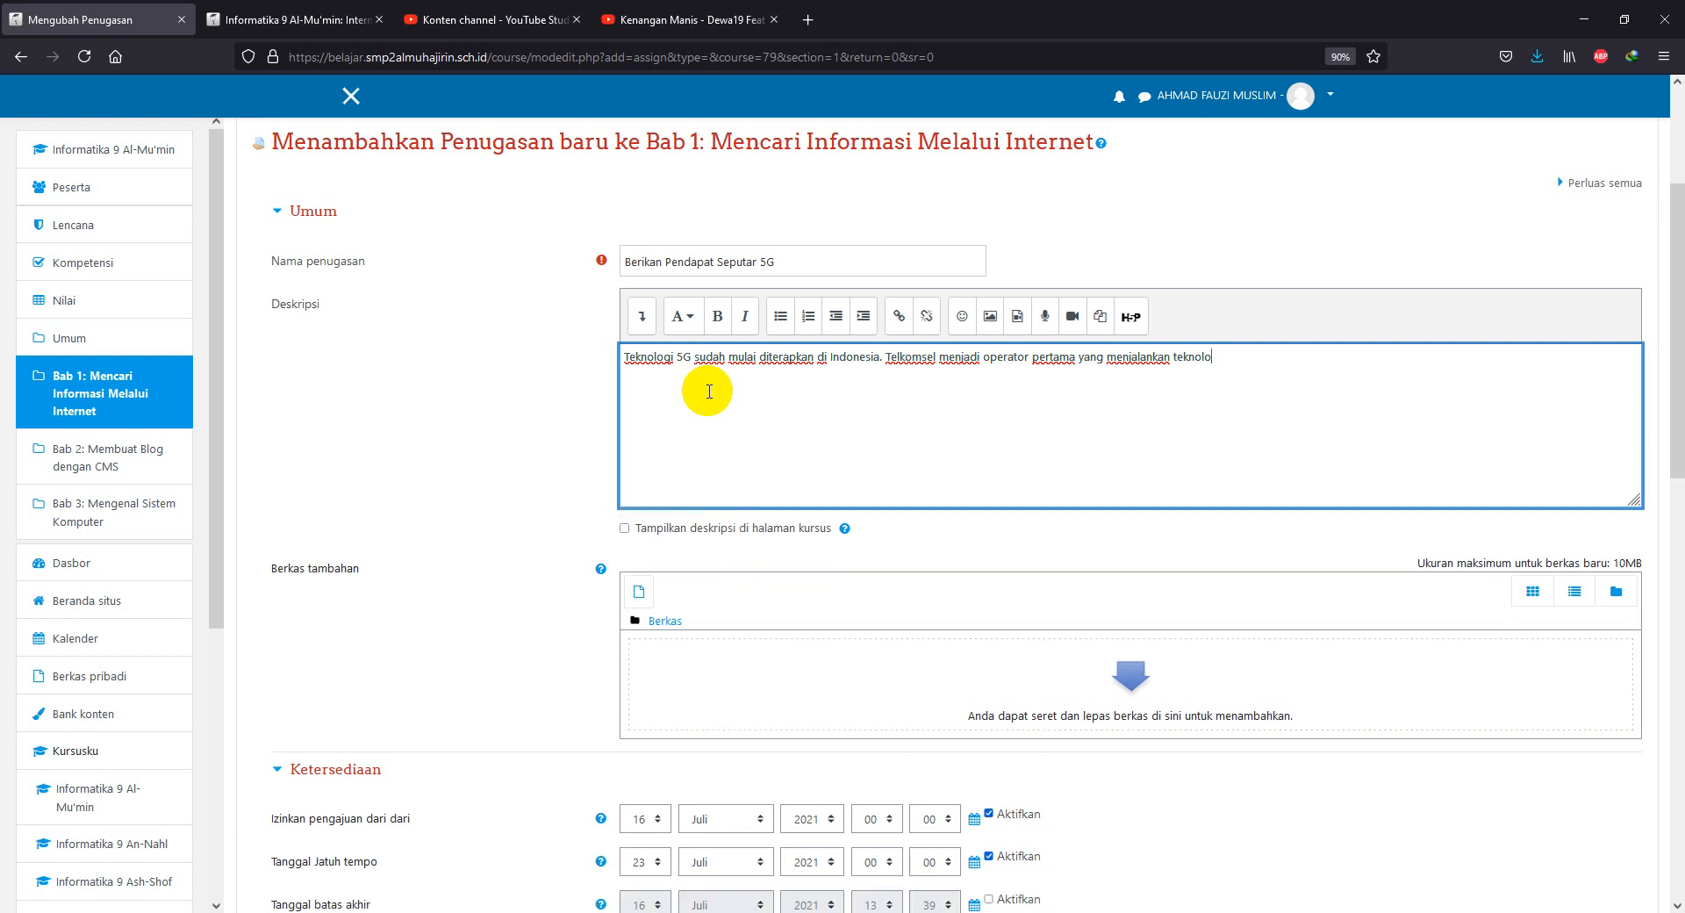
pyautogui.press('BackSpace')
pyautogui.write('sinyal 5G. Ber')
pyautogui.press('BackSpace')
pyautogui.press('BackSpace')
pyautogui.press('BackSpace')
# Add a second description paragraph: "Berikan tanggapan kamu tentang dampak positif dan negatif teknologi 5G dibidang pendidikan!".
pyautogui.press('Return')
pyautogui.write('Berikan tanggapan kamu tentan')
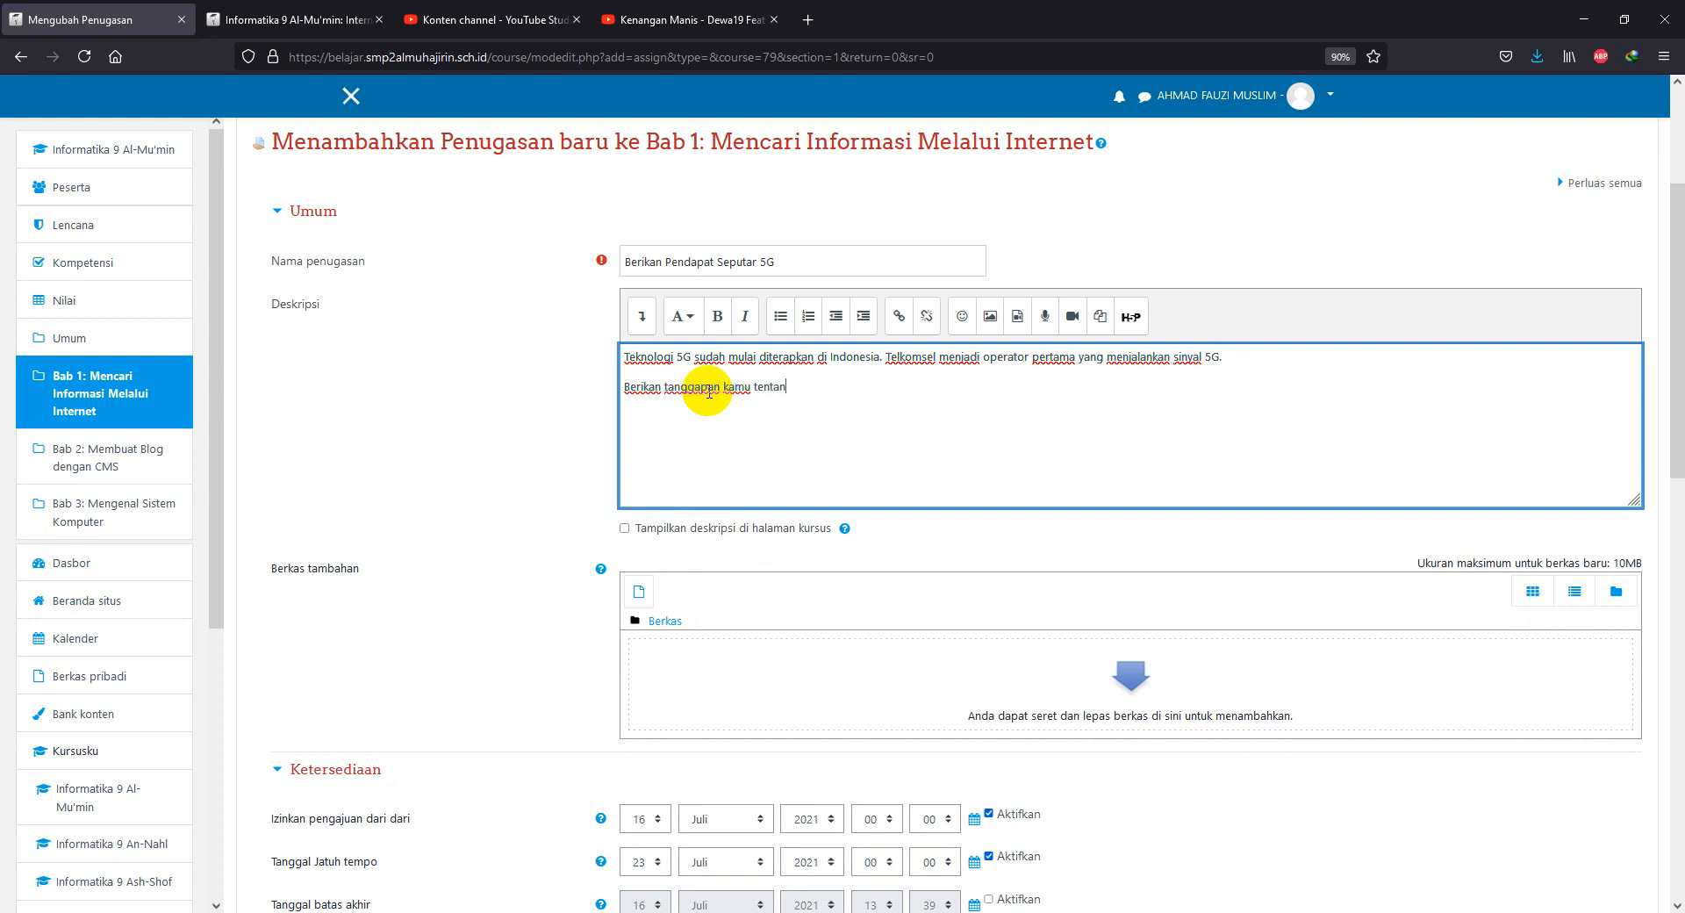
pyautogui.write('g dampak 5G')
pyautogui.click(838, 386)
pyautogui.write('pos')
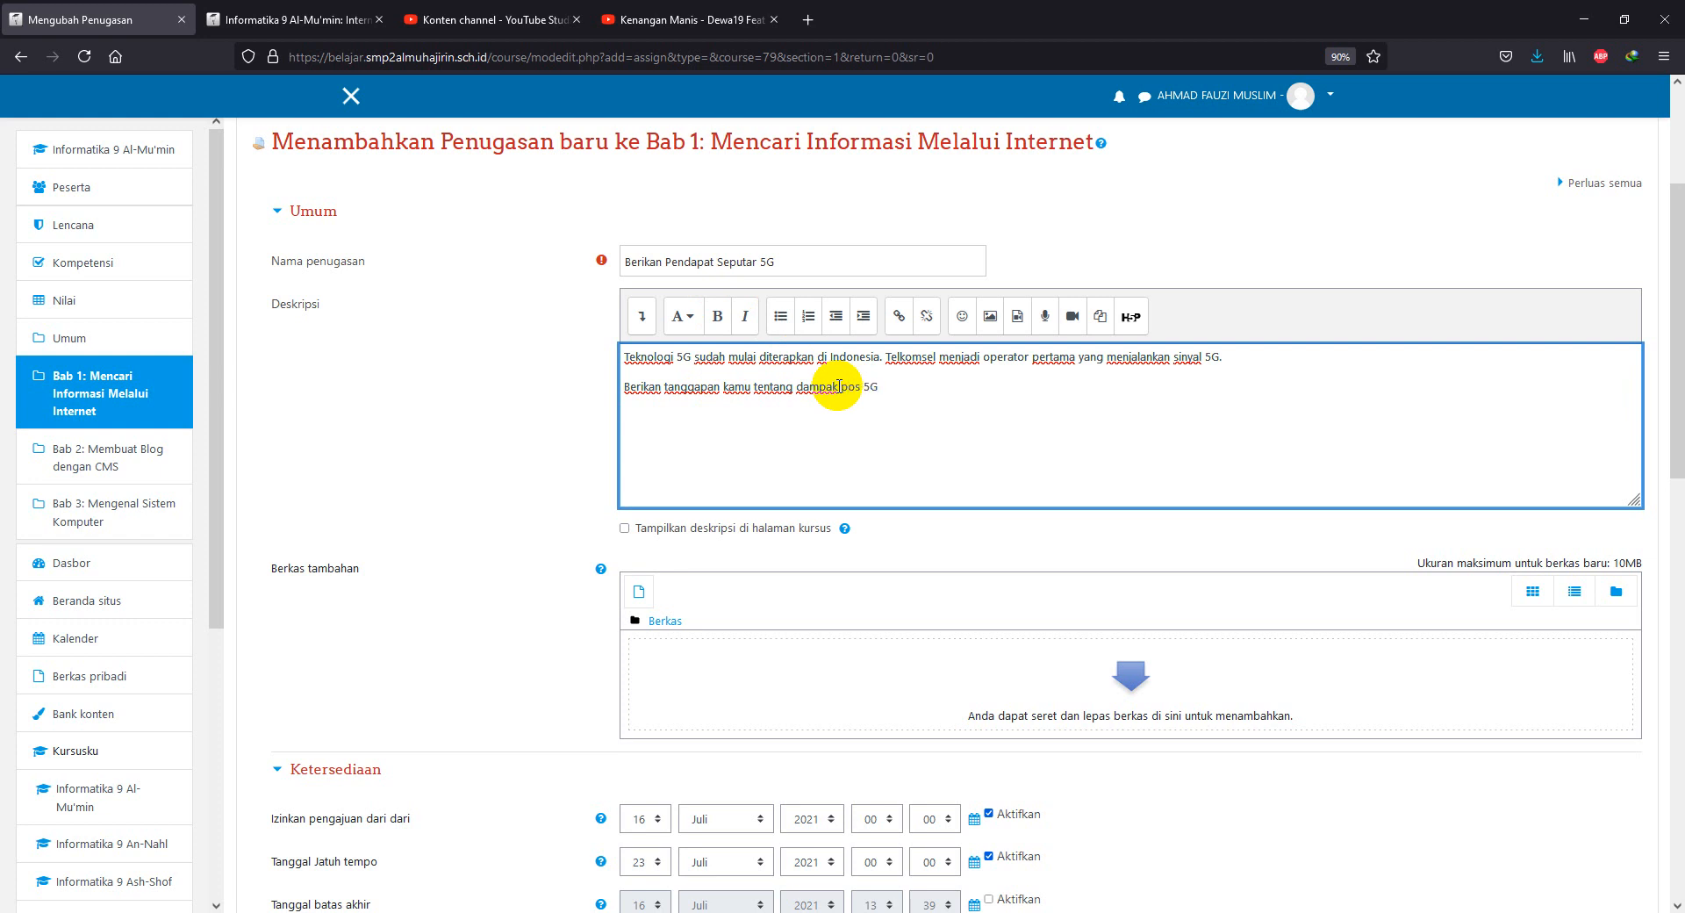
pyautogui.write('itif dan negatif teknologi')
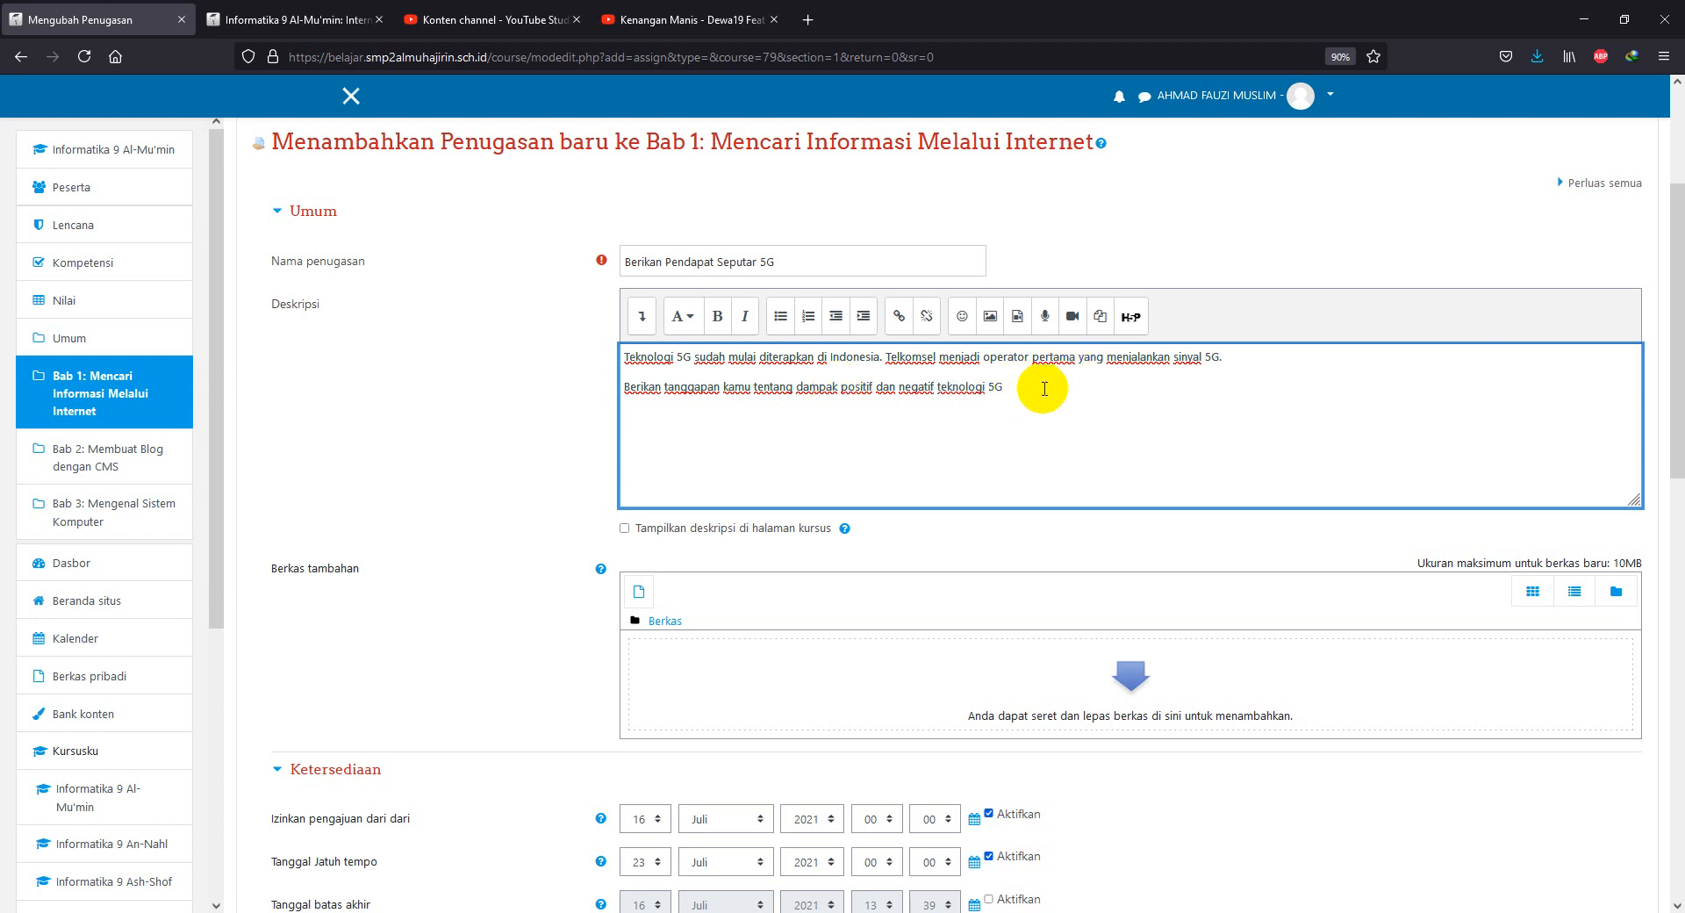
pyautogui.write(' 5G dibidang pendidikan')
pyautogui.write('!')
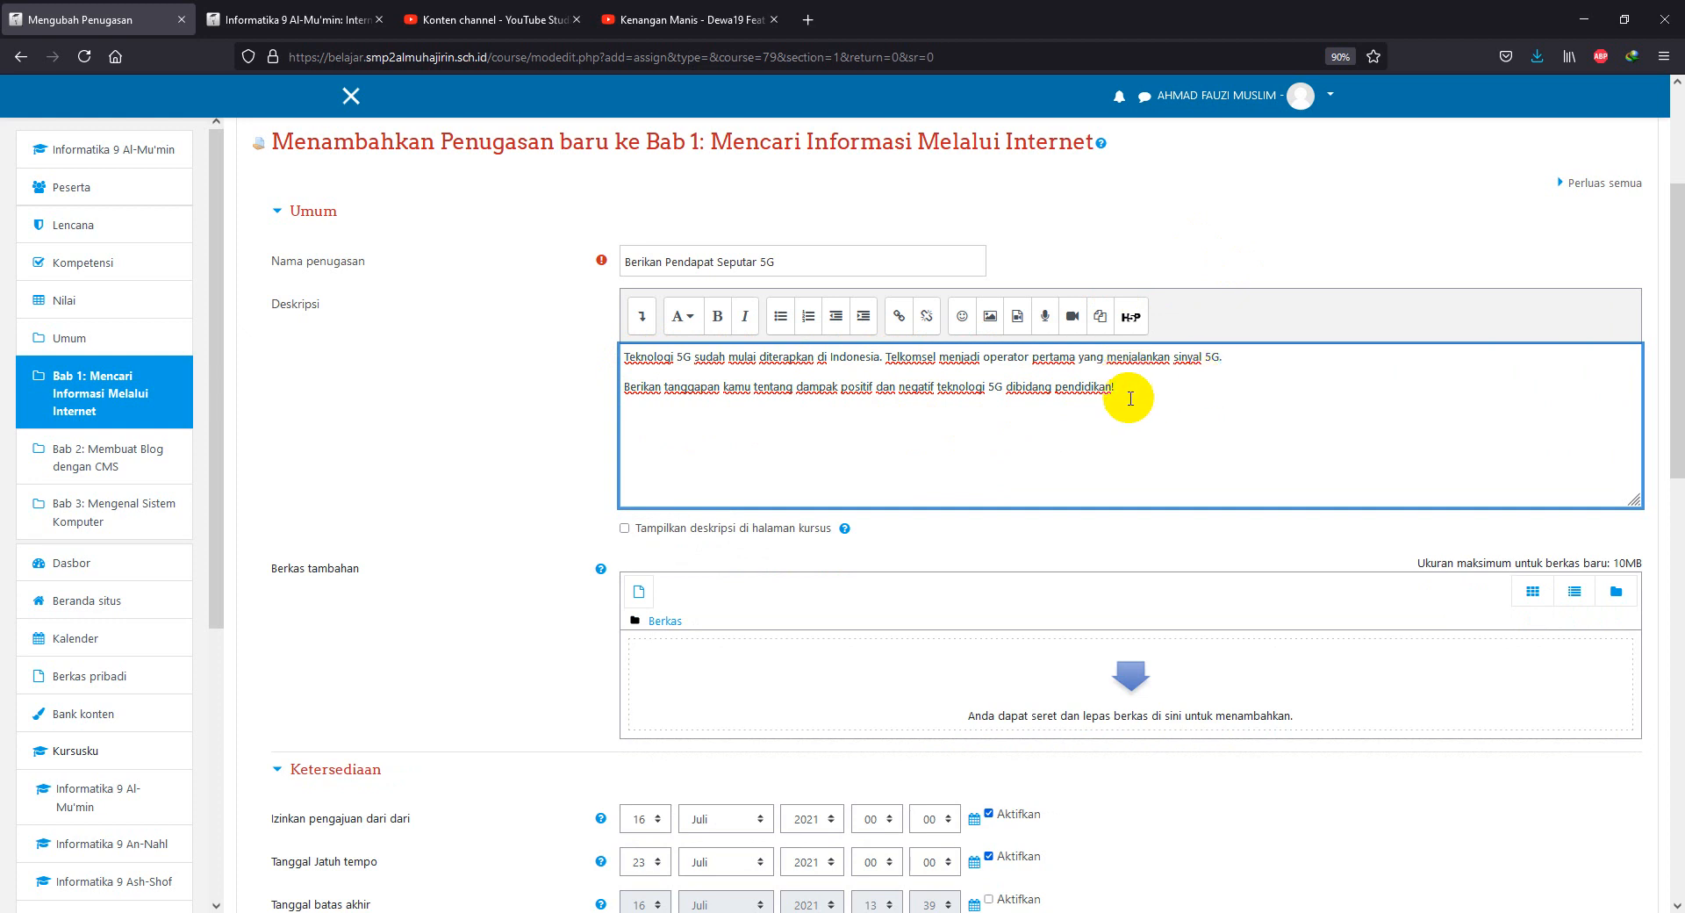
# Disable the assignment's grading reminder (Ingatkan saya untuk menilai) and its due date (Tanggal Jatuh tempo).
pyautogui.scroll(-1, 1092, 482)
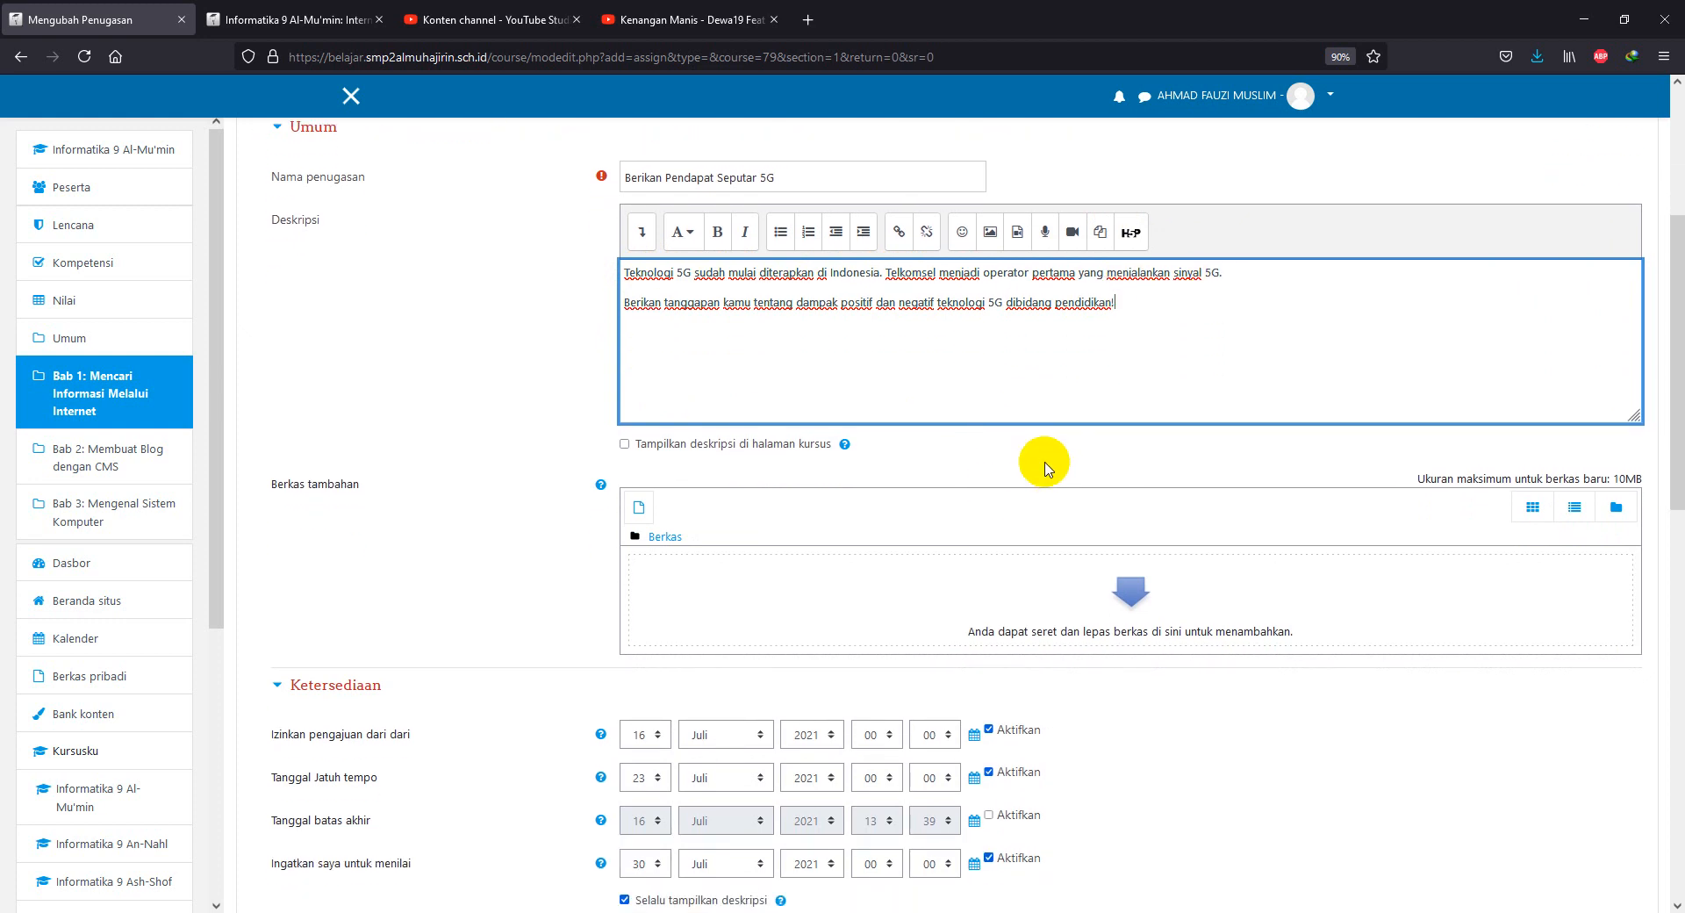
pyautogui.scroll(-1, 583, 526)
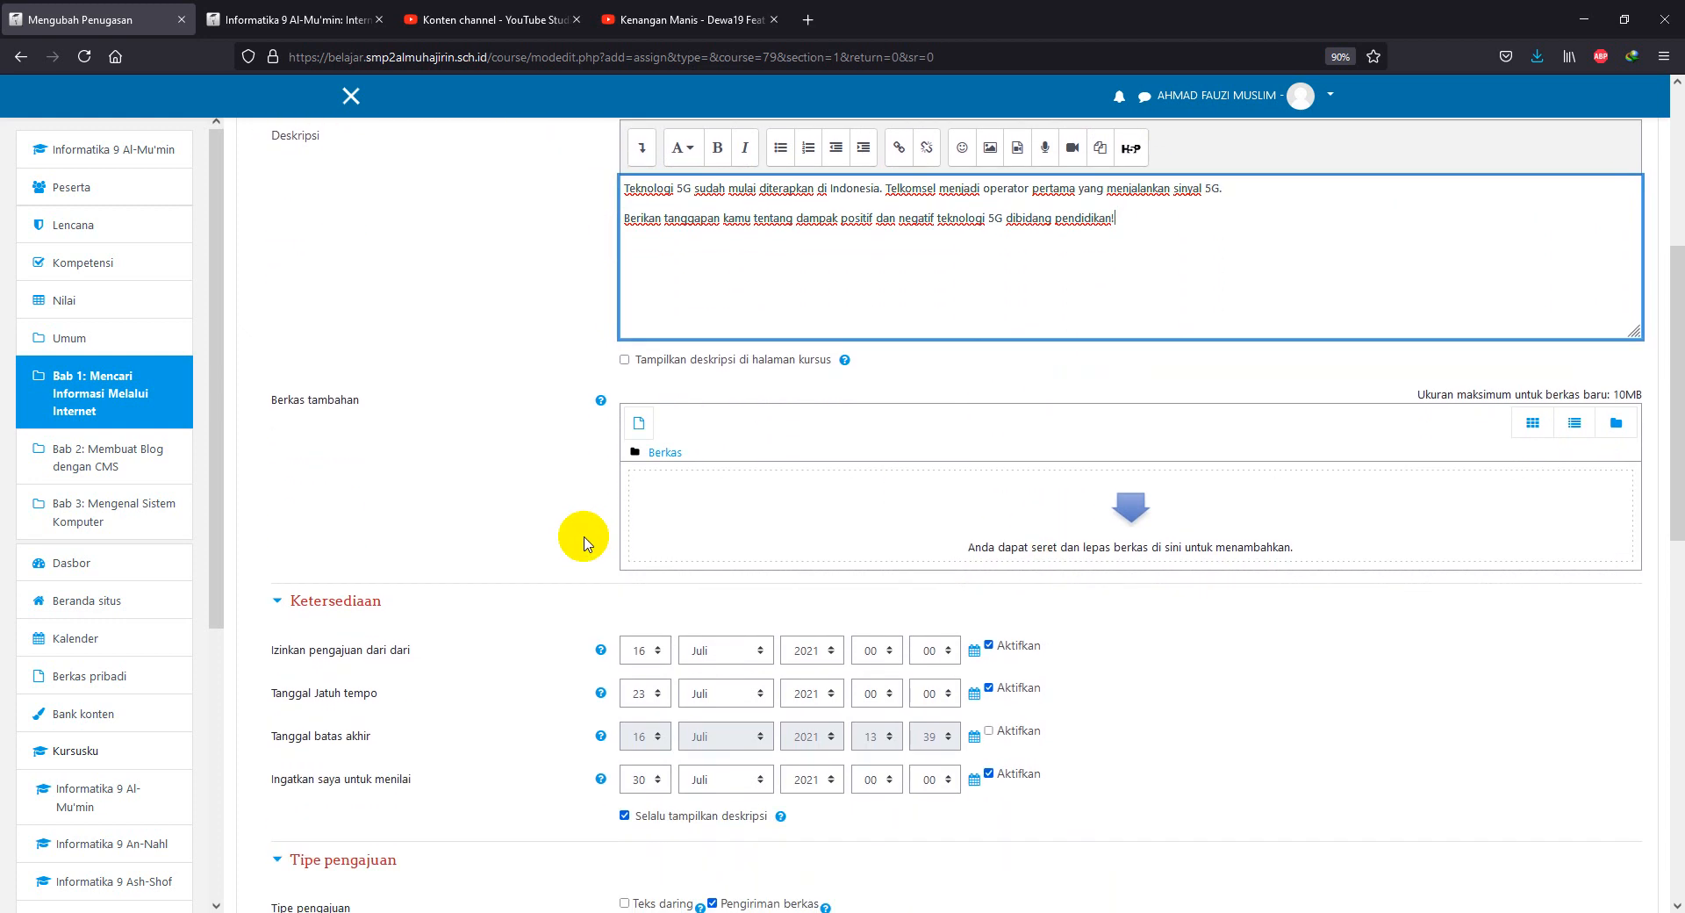
pyautogui.scroll(-1, 544, 553)
pyautogui.scroll(-1, 430, 540)
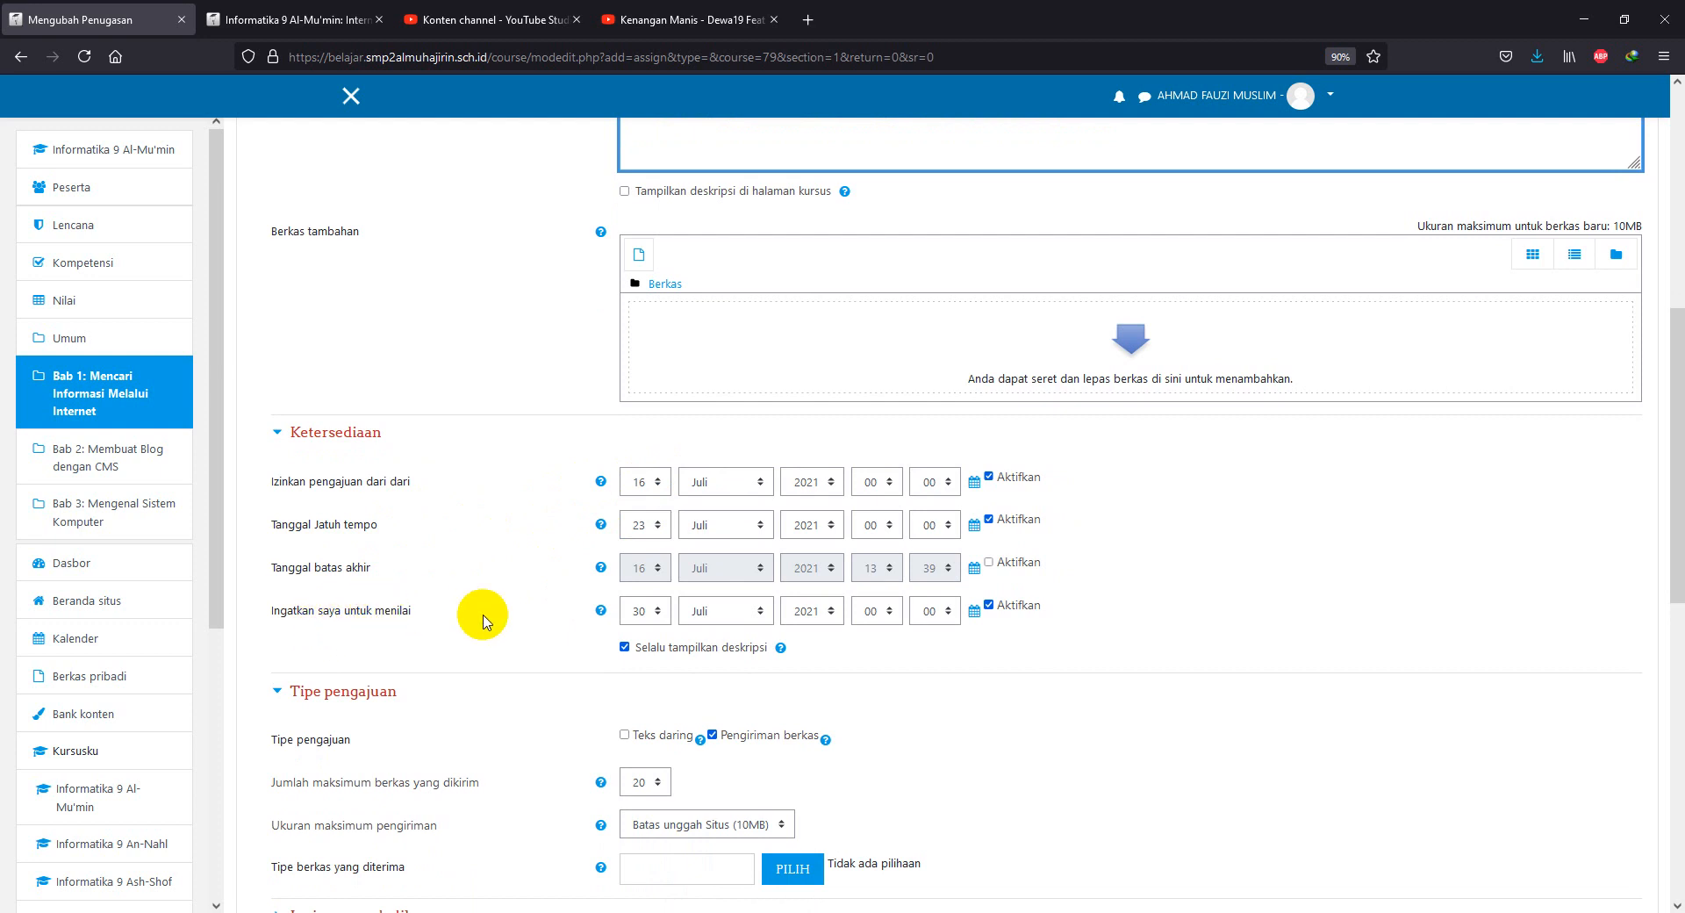
pyautogui.click(989, 605)
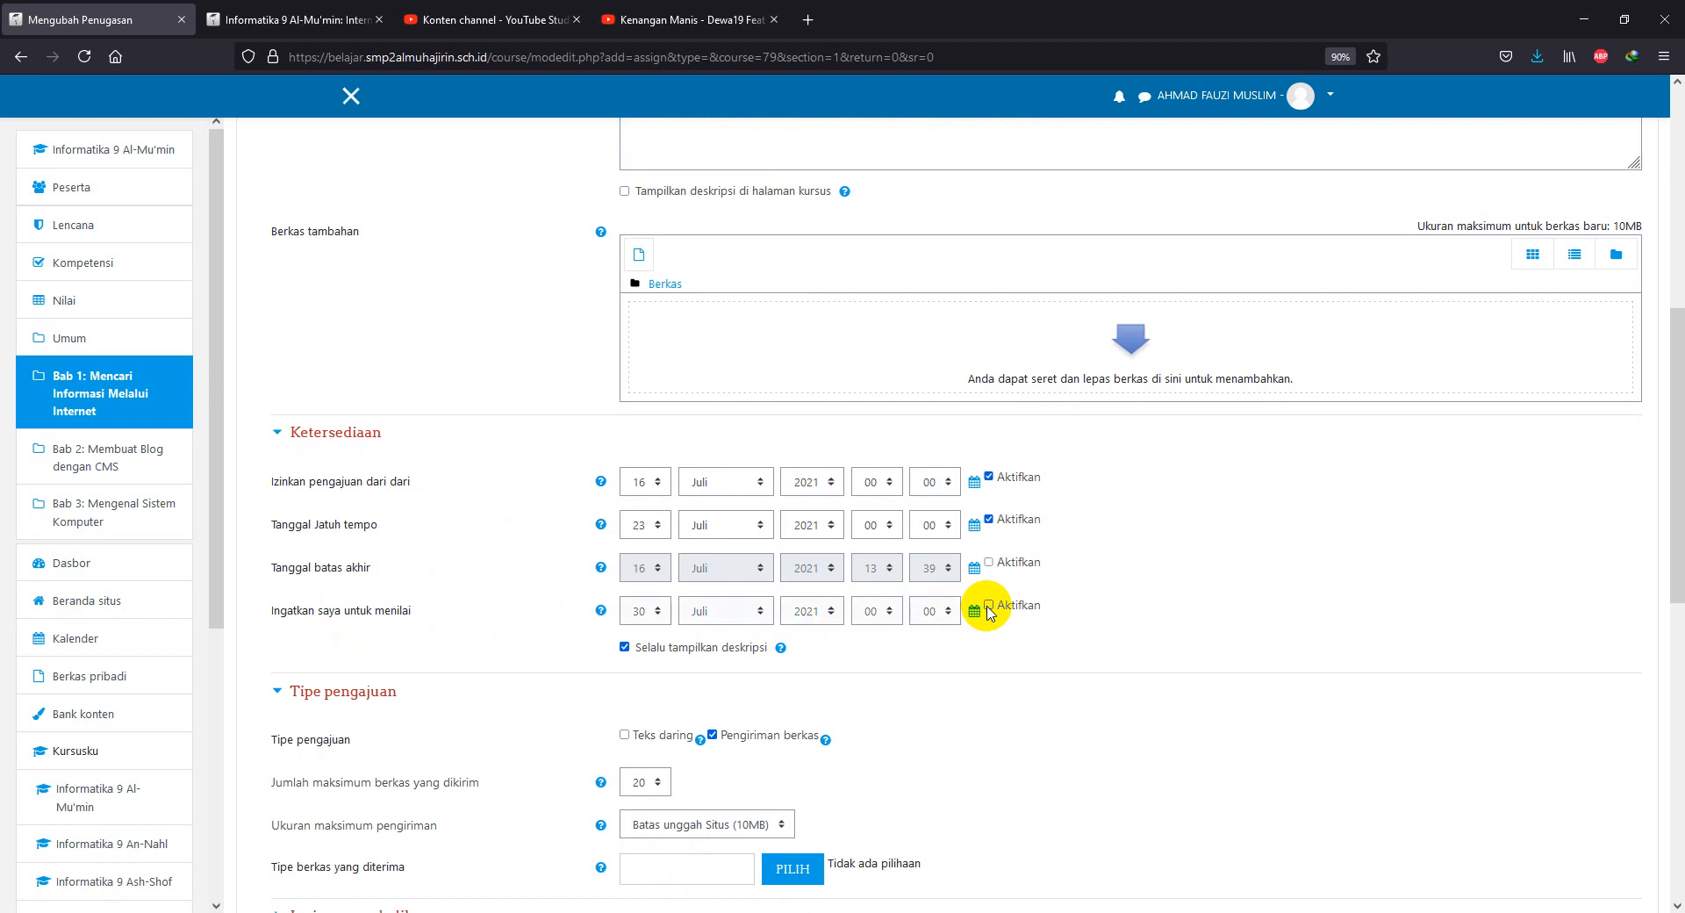
pyautogui.click(989, 518)
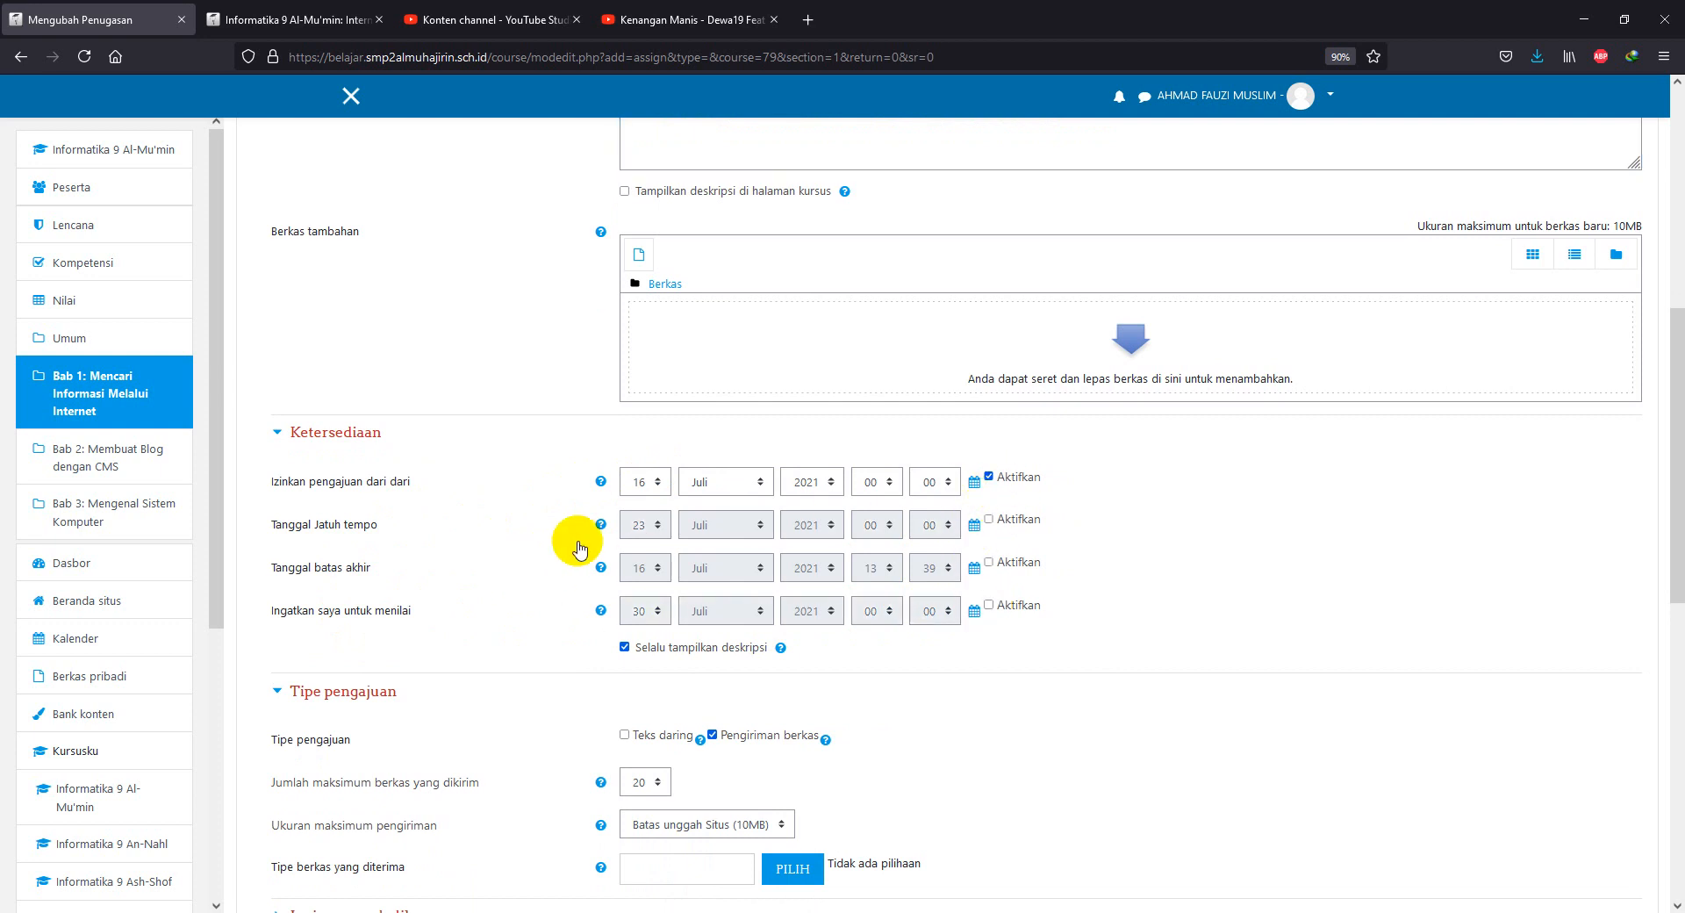
# Set the submission type to online text (Teks daring) only, disabling file submissions (Pengiriman berkas).
pyautogui.scroll(-2, 526, 571)
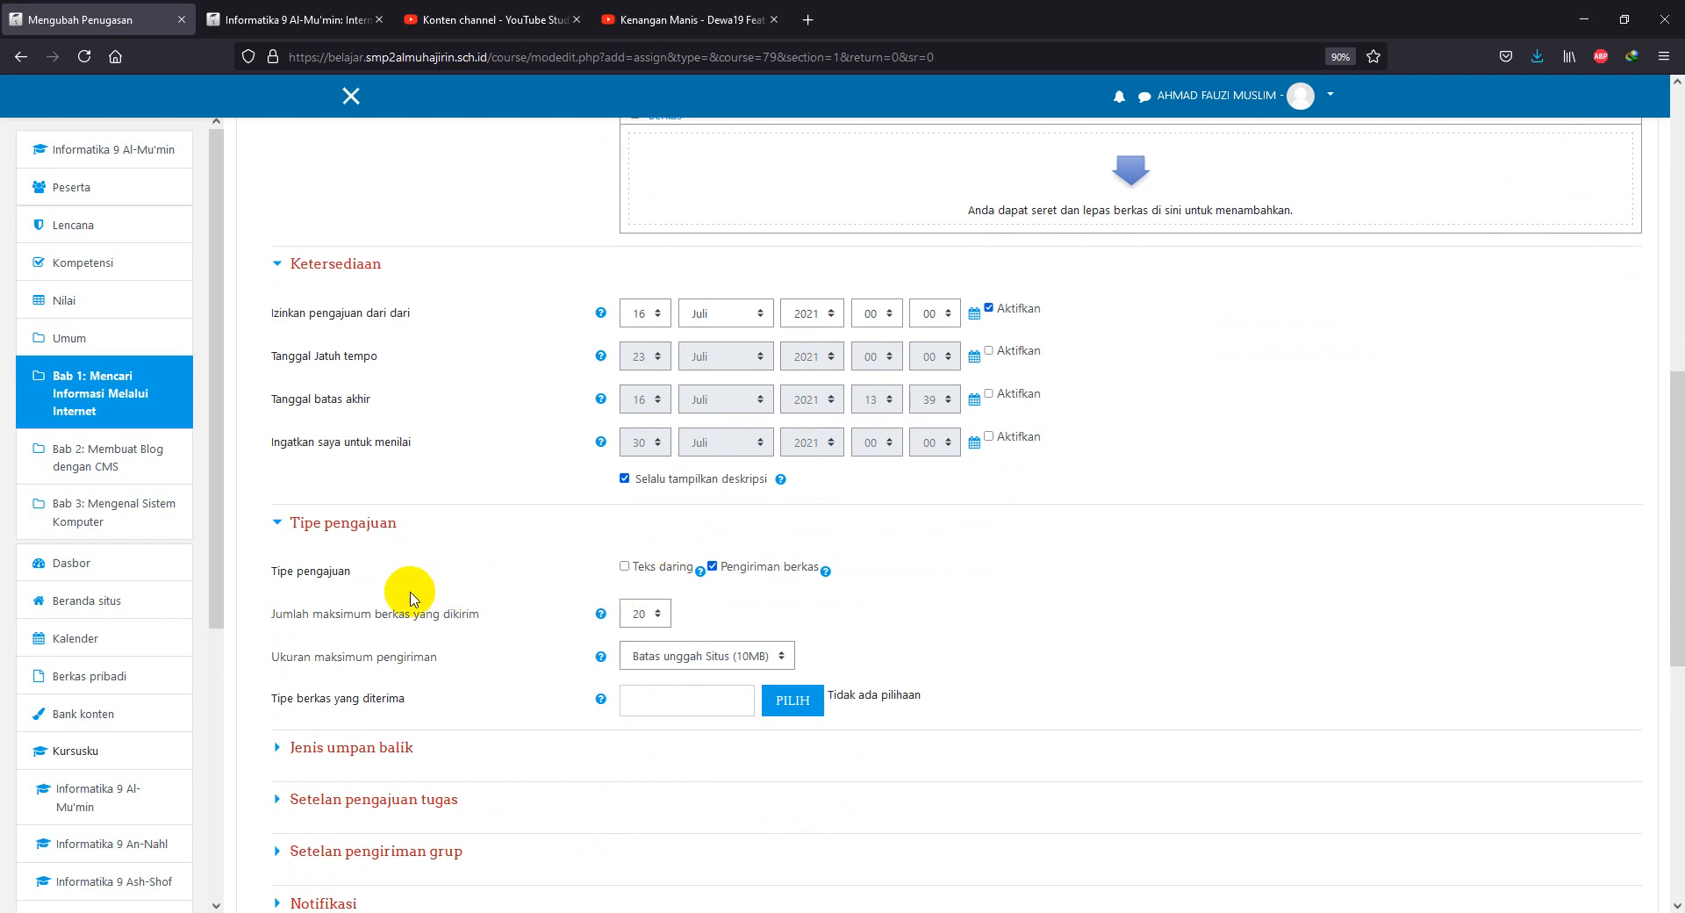
pyautogui.click(624, 569)
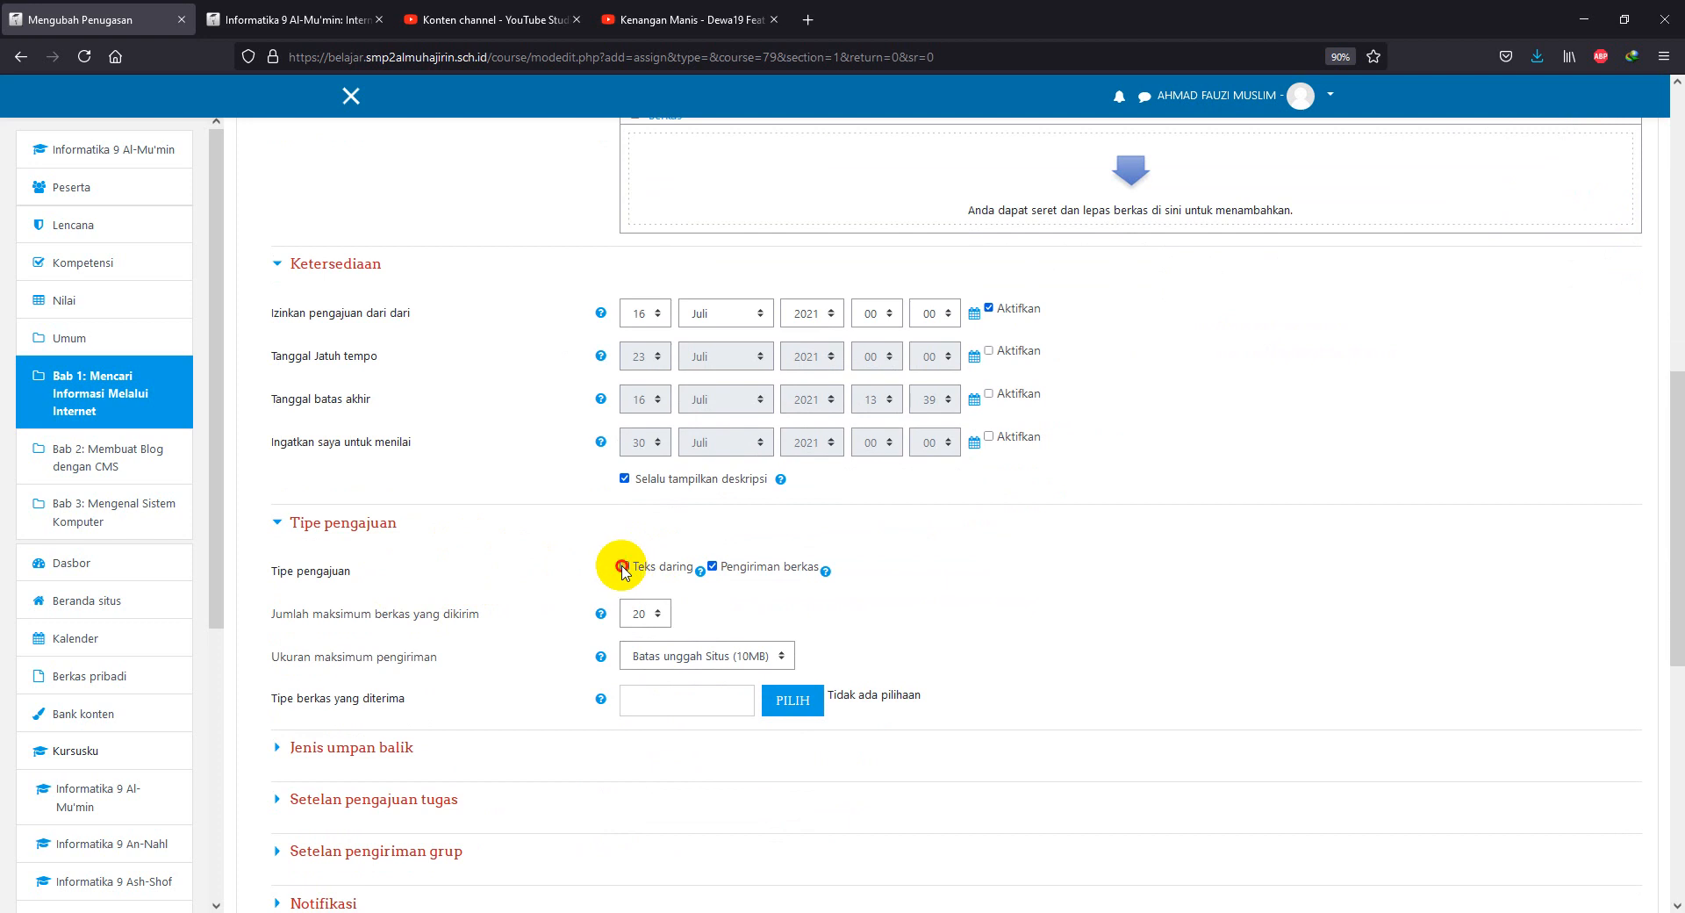
pyautogui.click(713, 567)
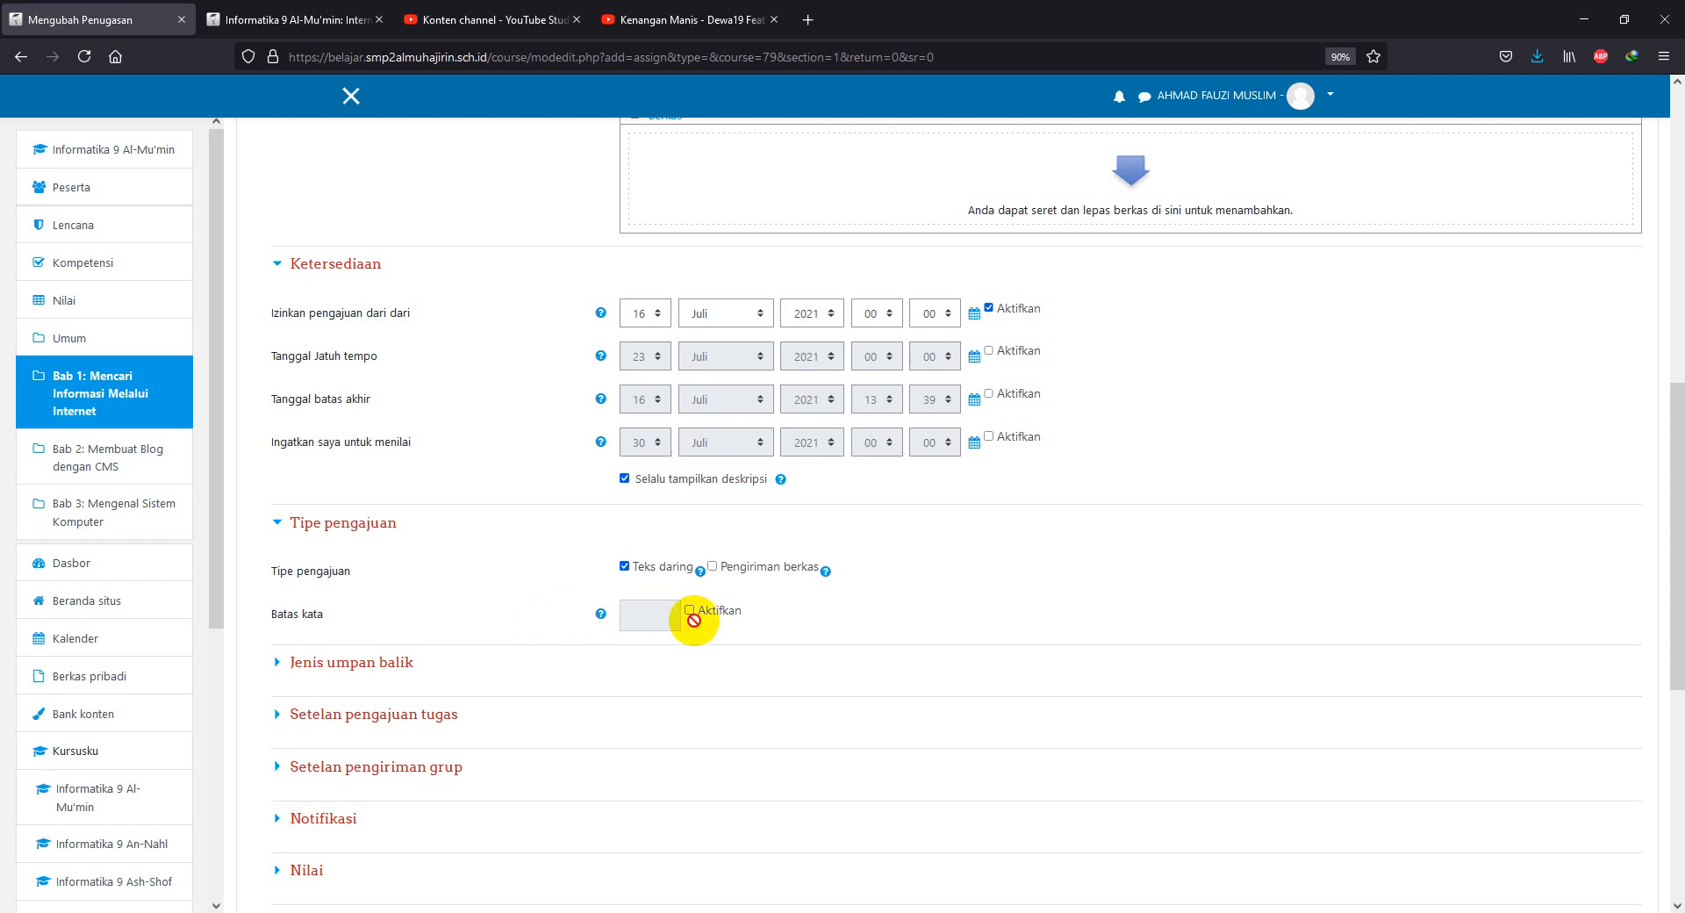
# Expand the Nilai settings and review the grade type, maximum grade and grading method.
pyautogui.scroll(-1, 527, 675)
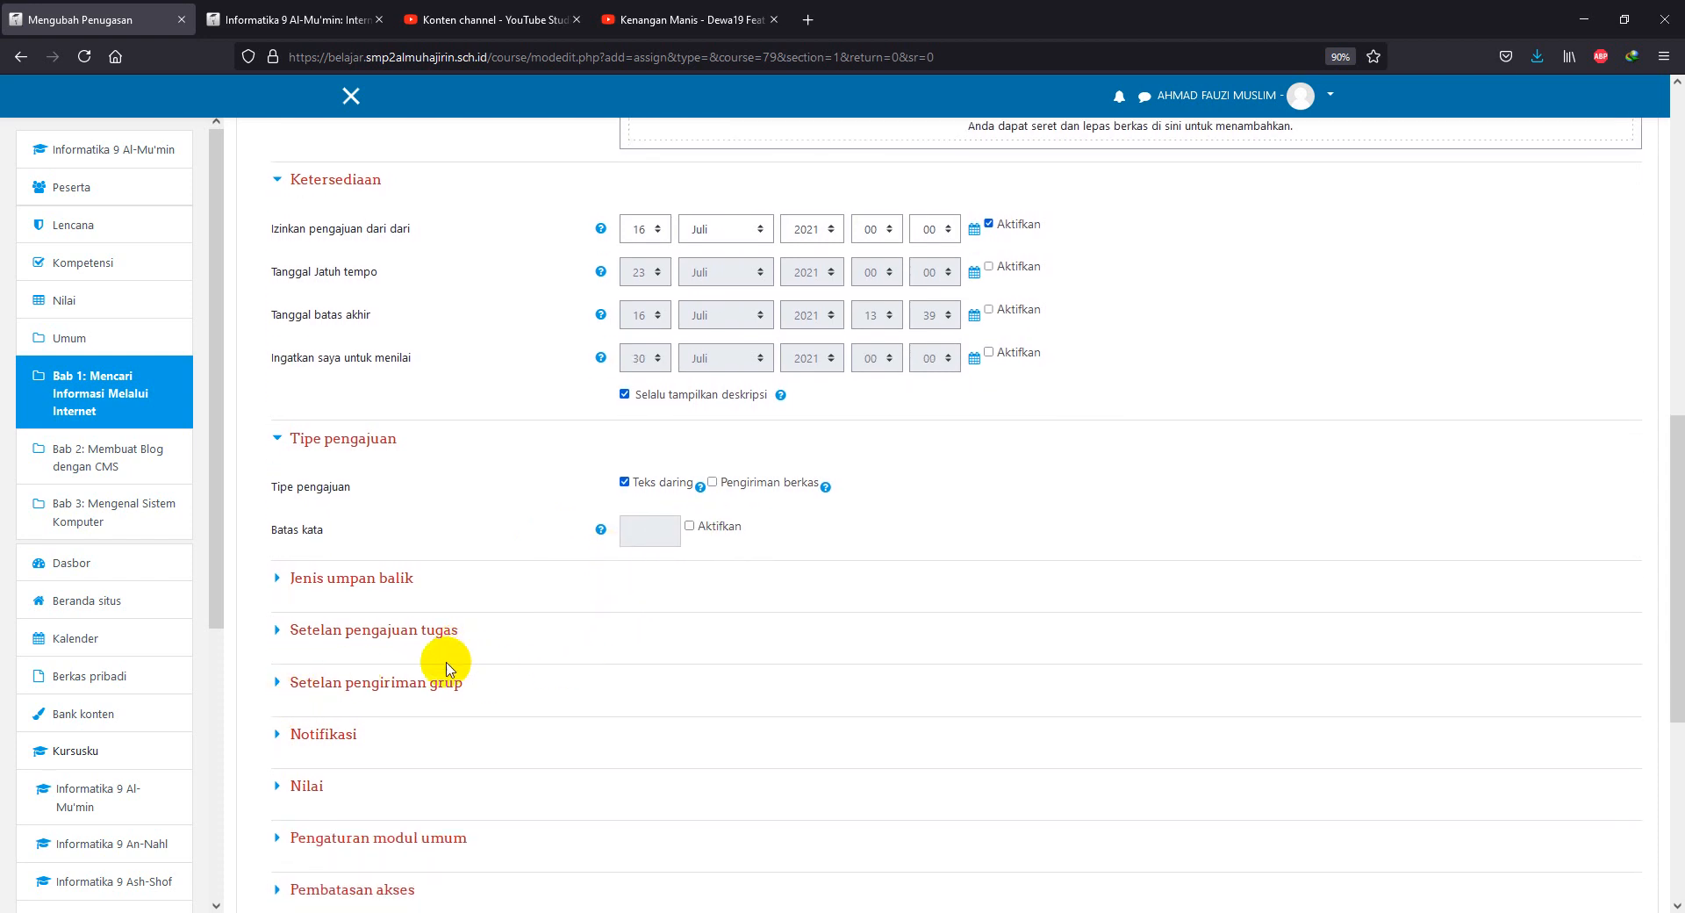
pyautogui.scroll(-2, 444, 662)
pyautogui.click(274, 623)
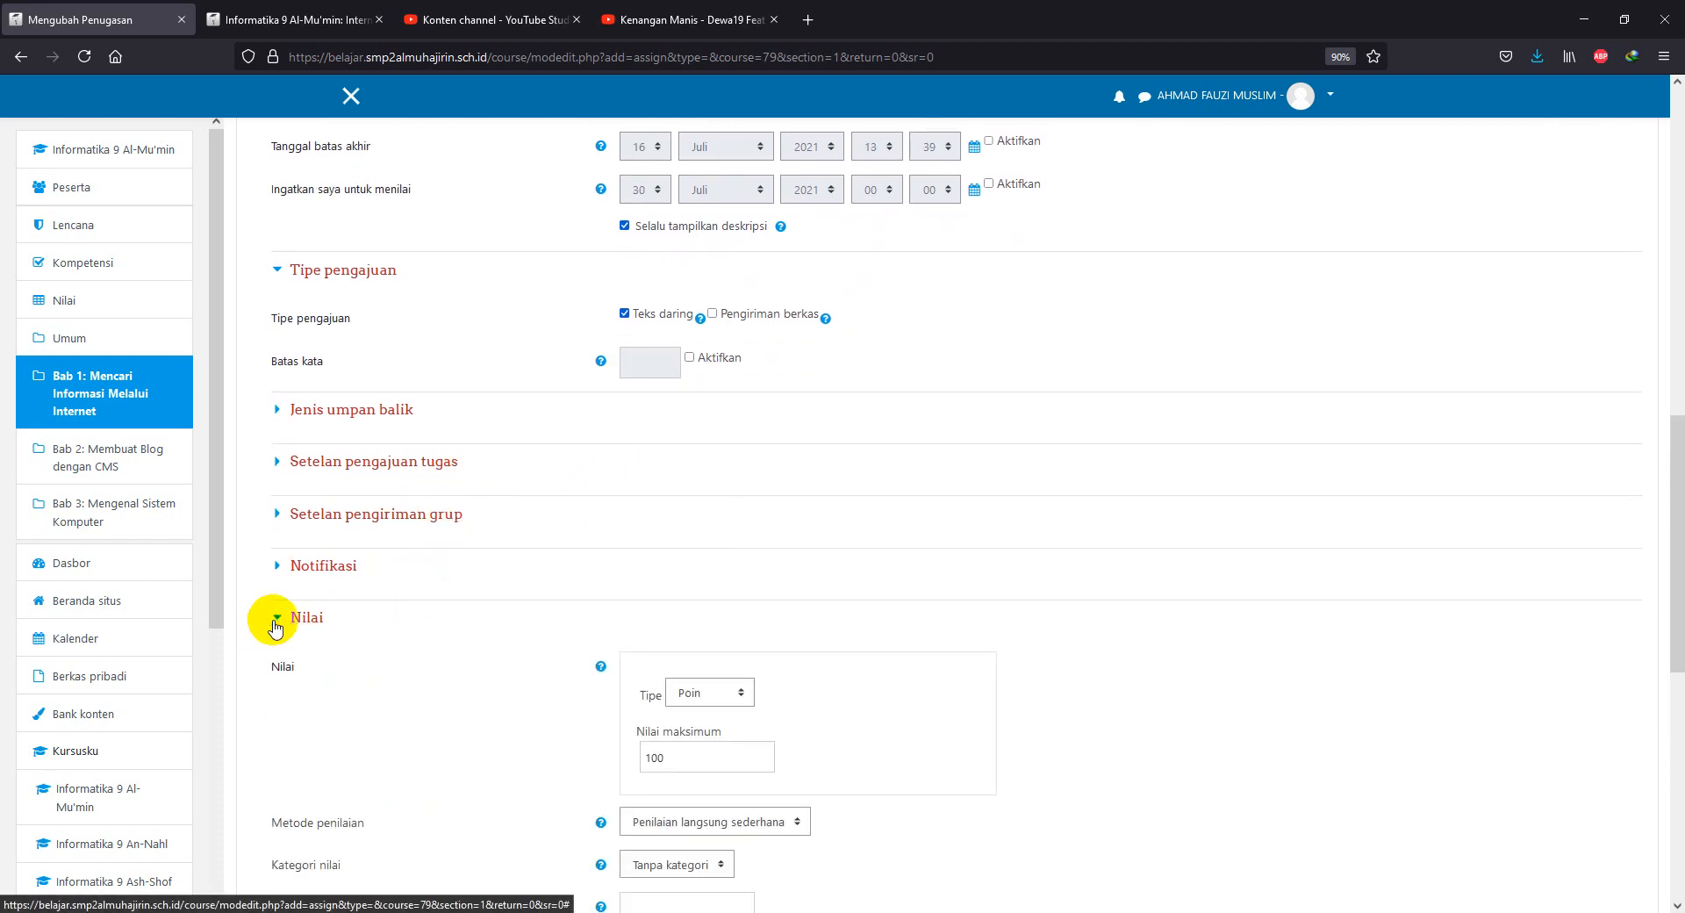
pyautogui.scroll(-2, 538, 684)
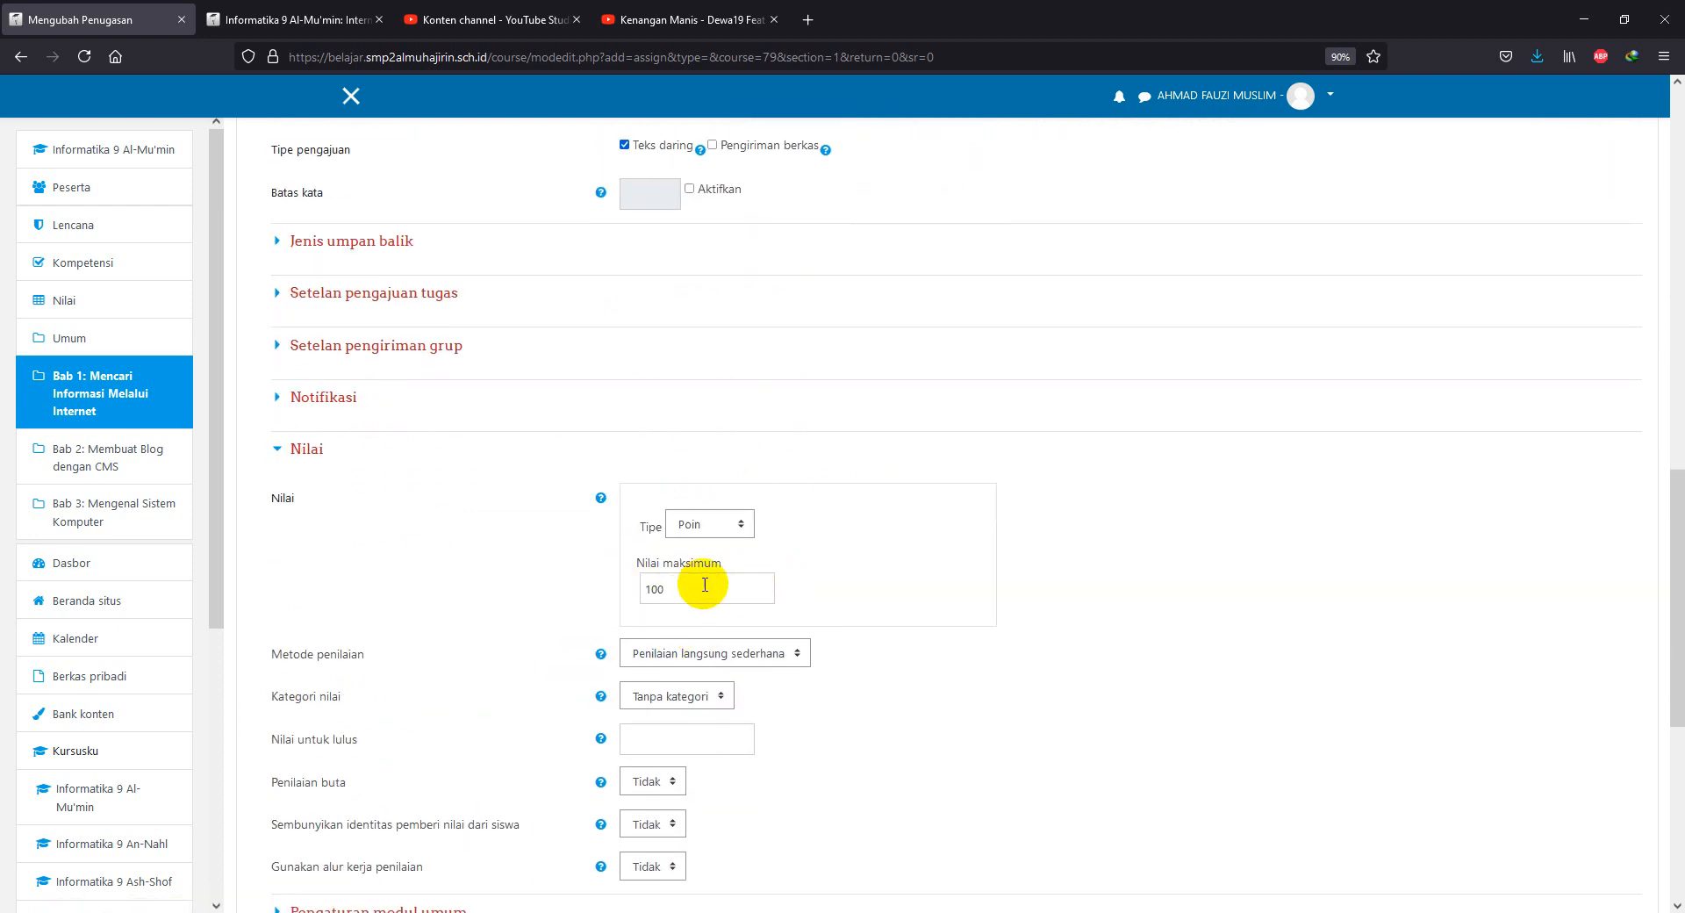
pyautogui.scroll(-2, 452, 640)
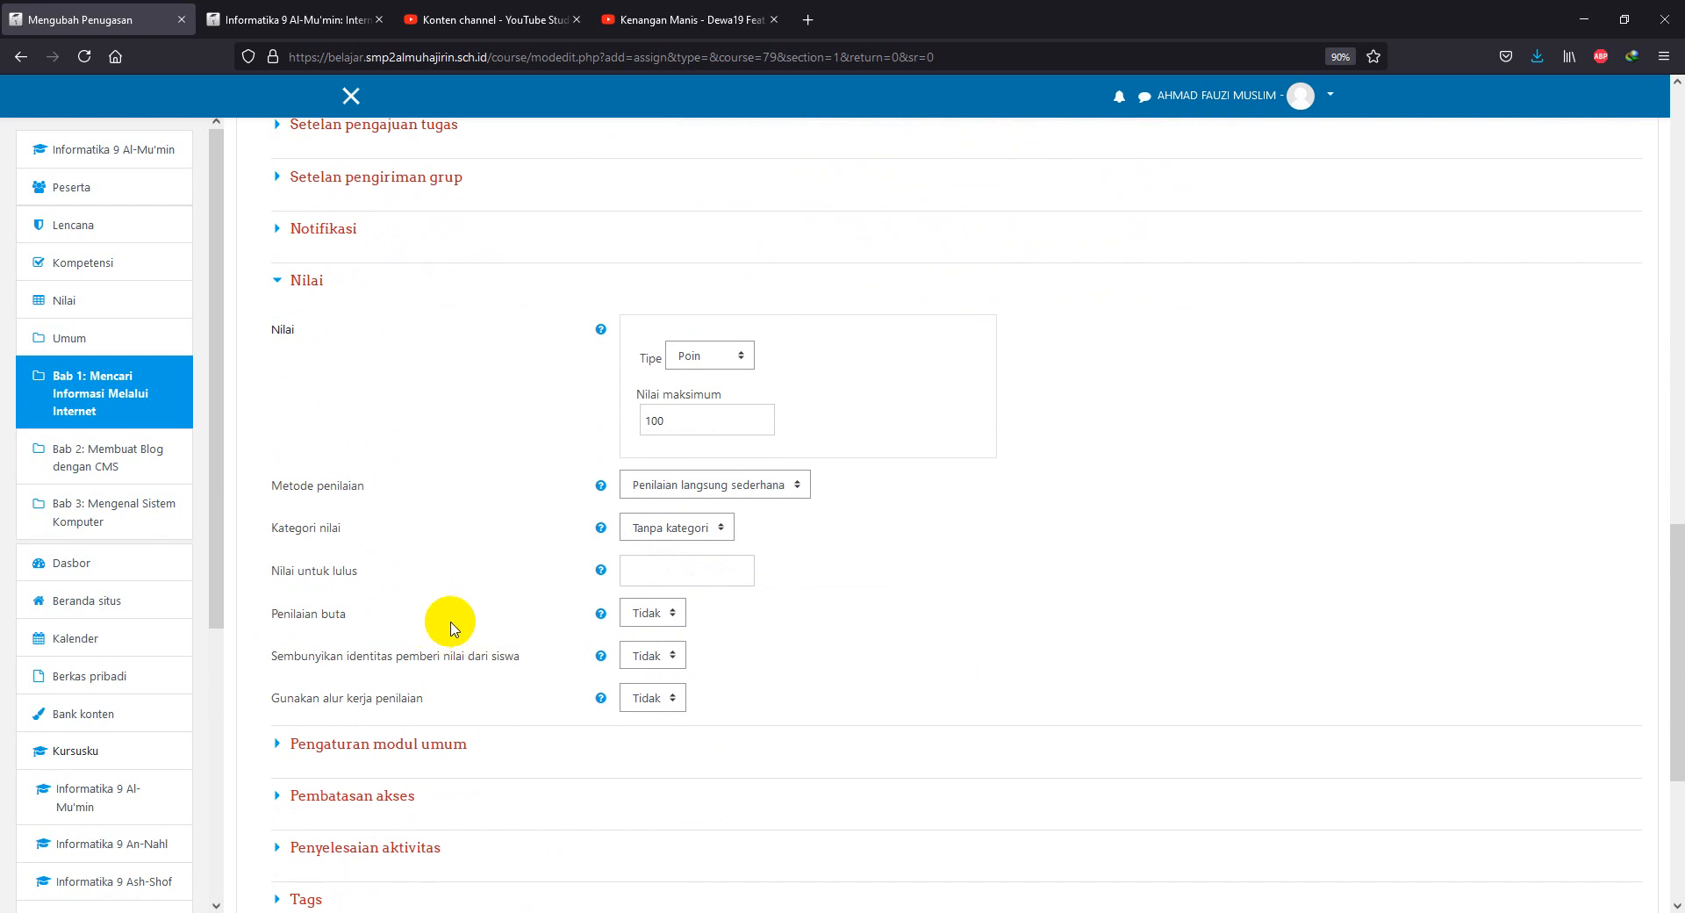
# Set activity completion tracking to automatic when conditions are met, without requiring students to receive a grade.
pyautogui.scroll(-2, 350, 728)
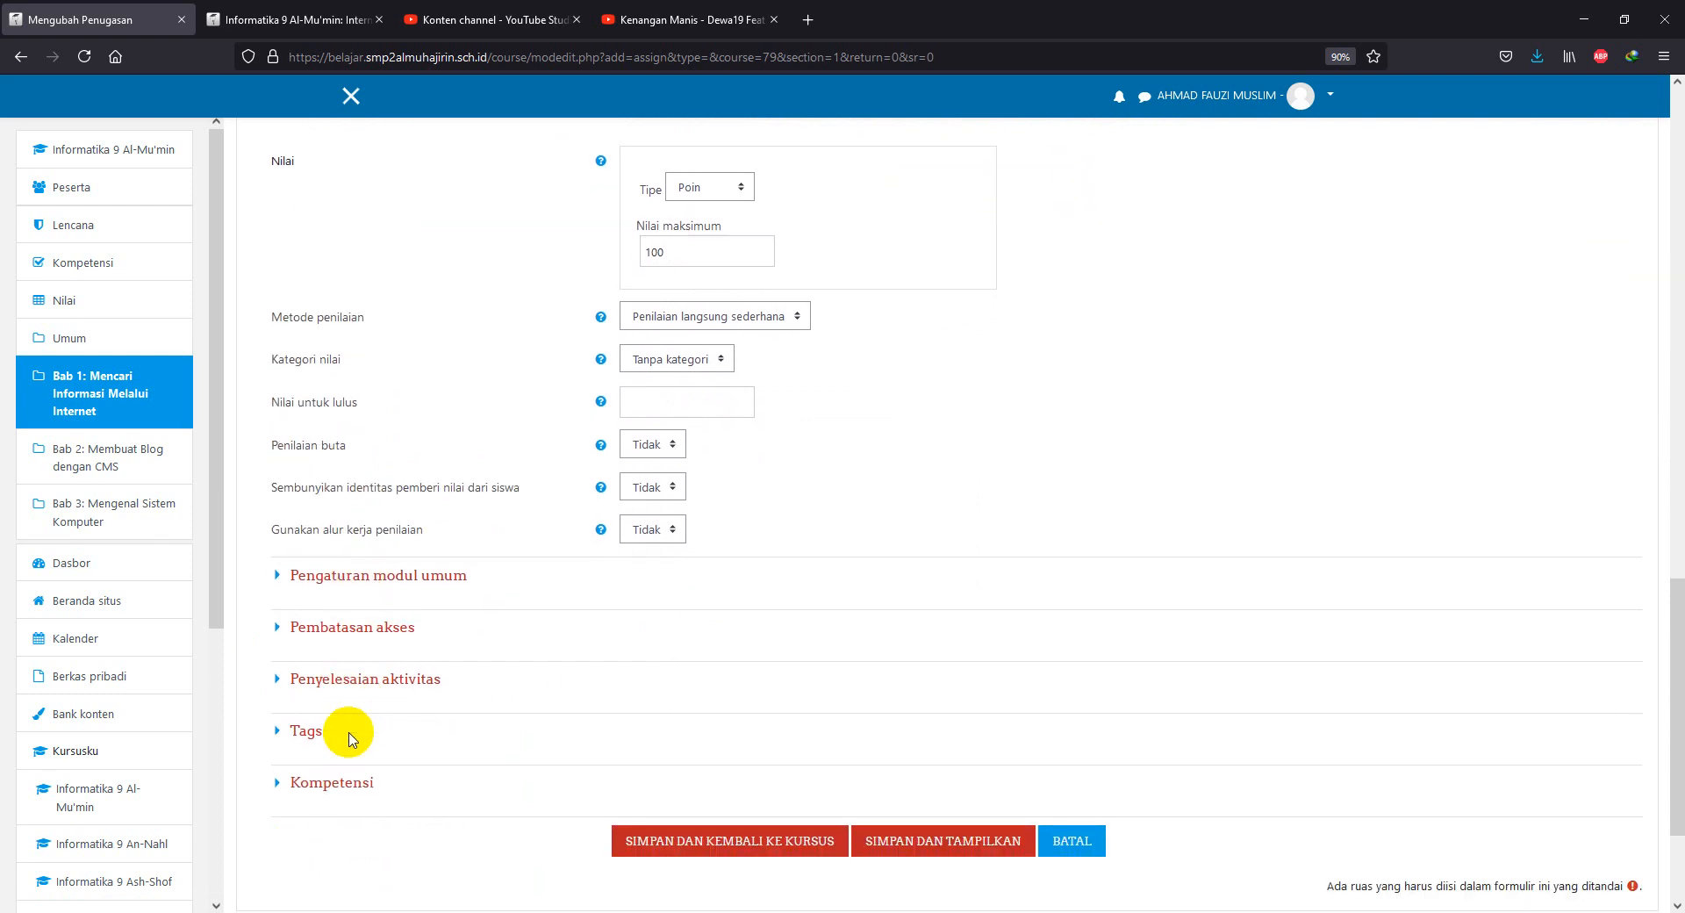
pyautogui.click(281, 680)
pyautogui.scroll(-1, 745, 619)
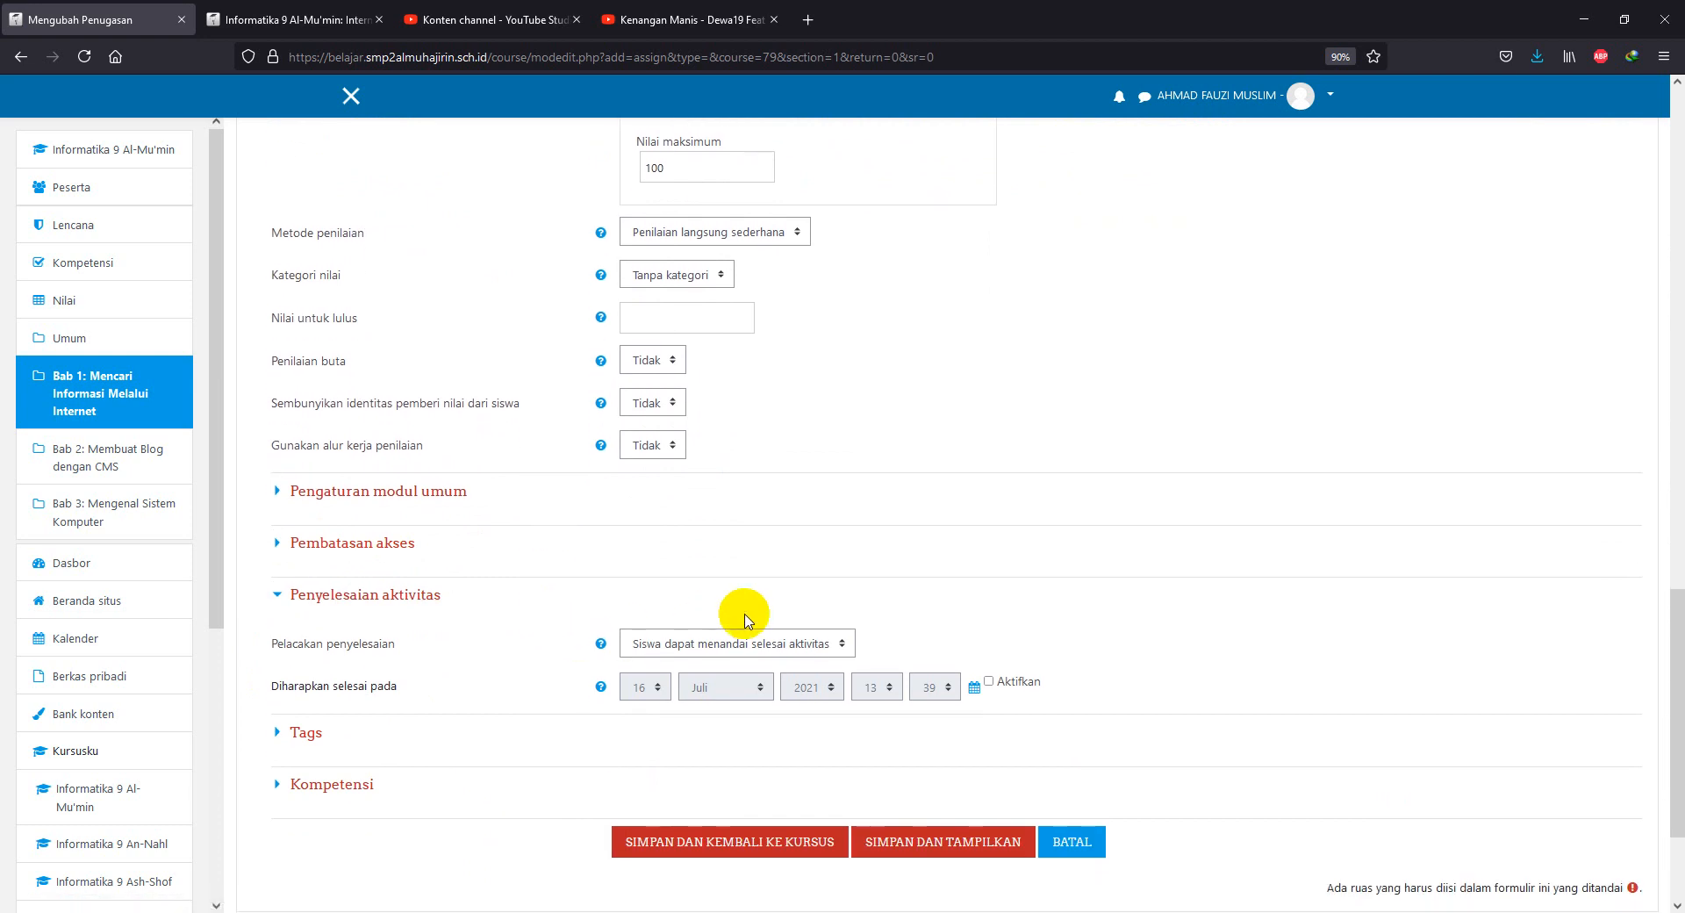
pyautogui.click(733, 638)
pyautogui.click(719, 713)
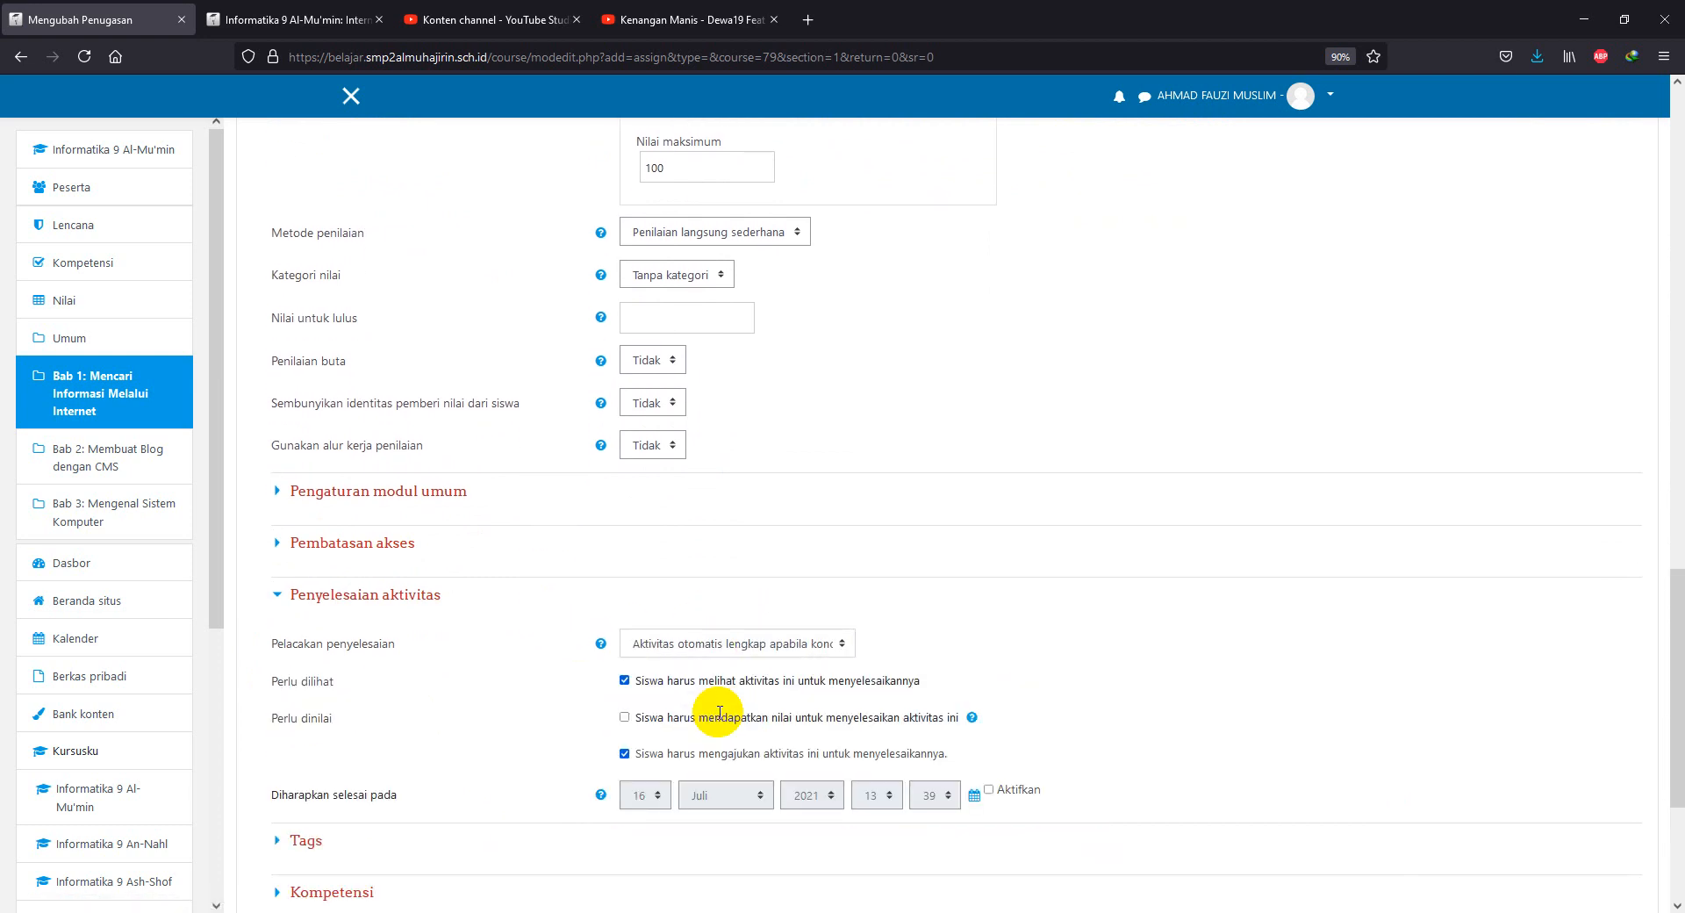
pyautogui.click(623, 716)
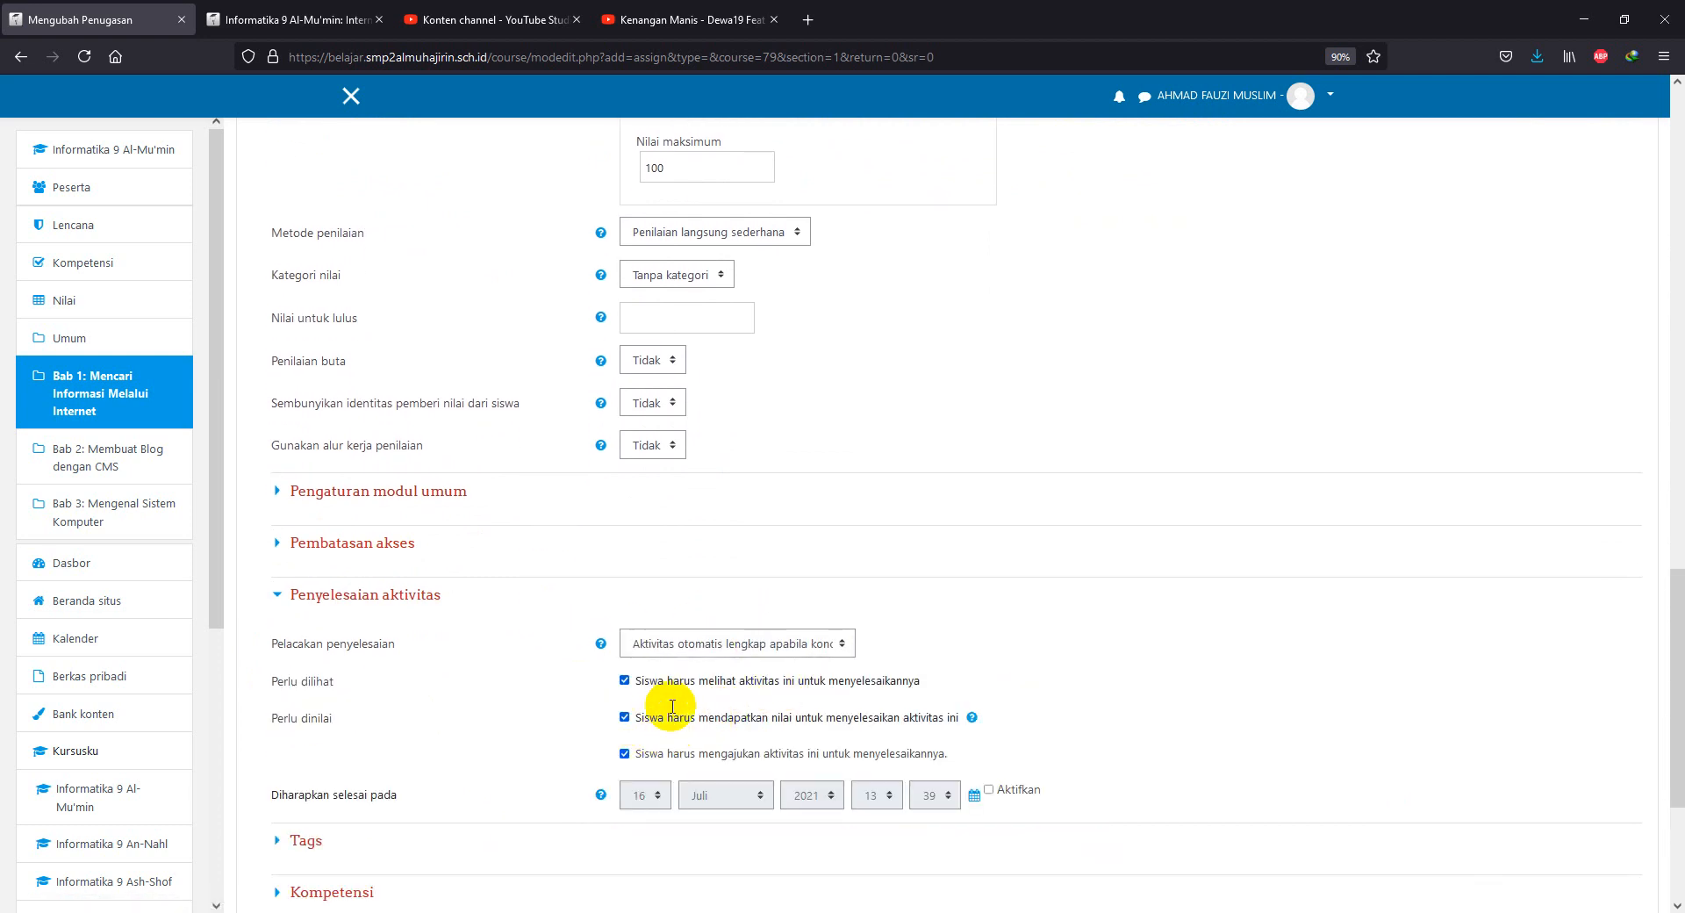
pyautogui.click(624, 717)
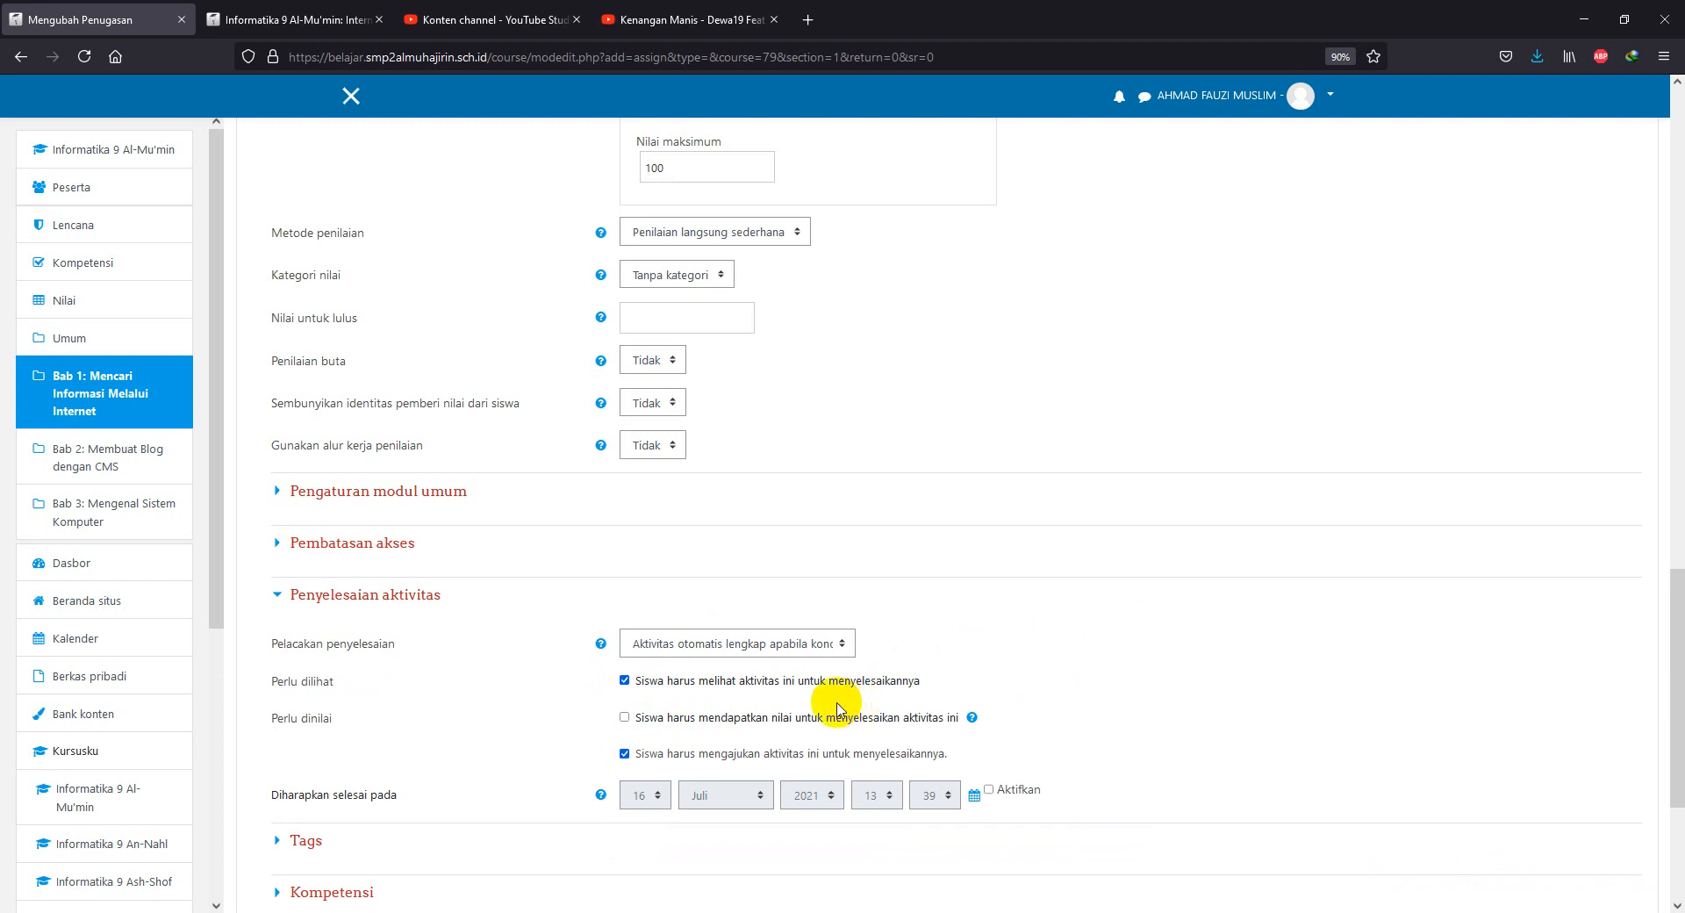
# Require students to receive a grade to complete the activity (Perlu dinilai), and save and display the assignment.
pyautogui.click(623, 717)
pyautogui.scroll(-2, 838, 706)
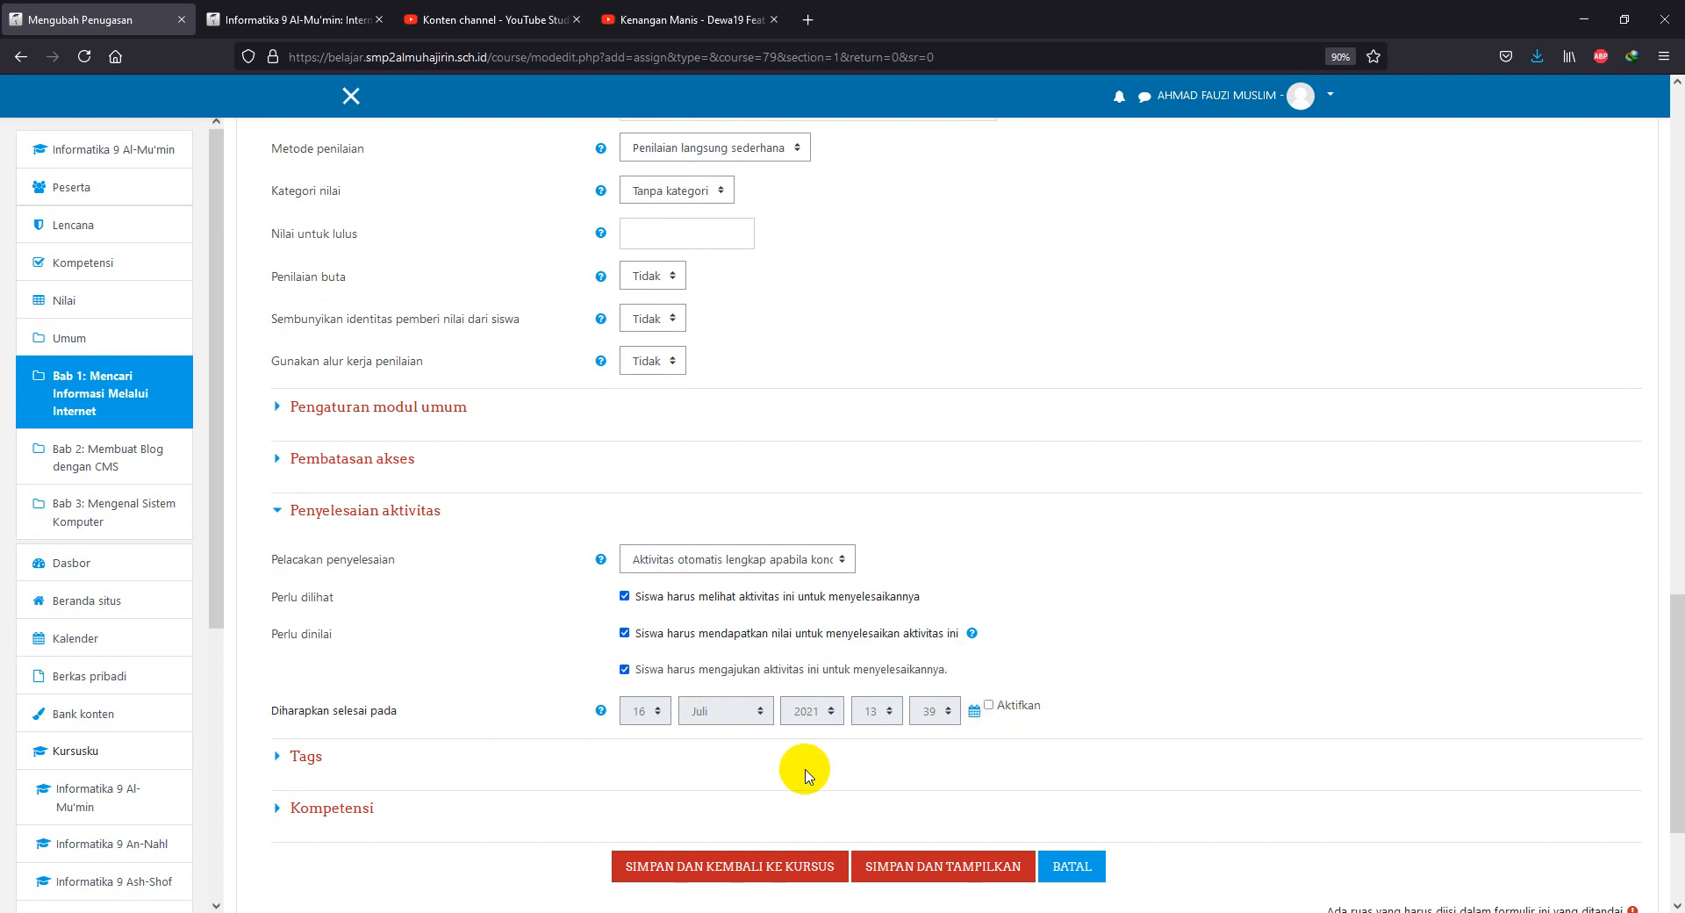
pyautogui.scroll(-2, 708, 800)
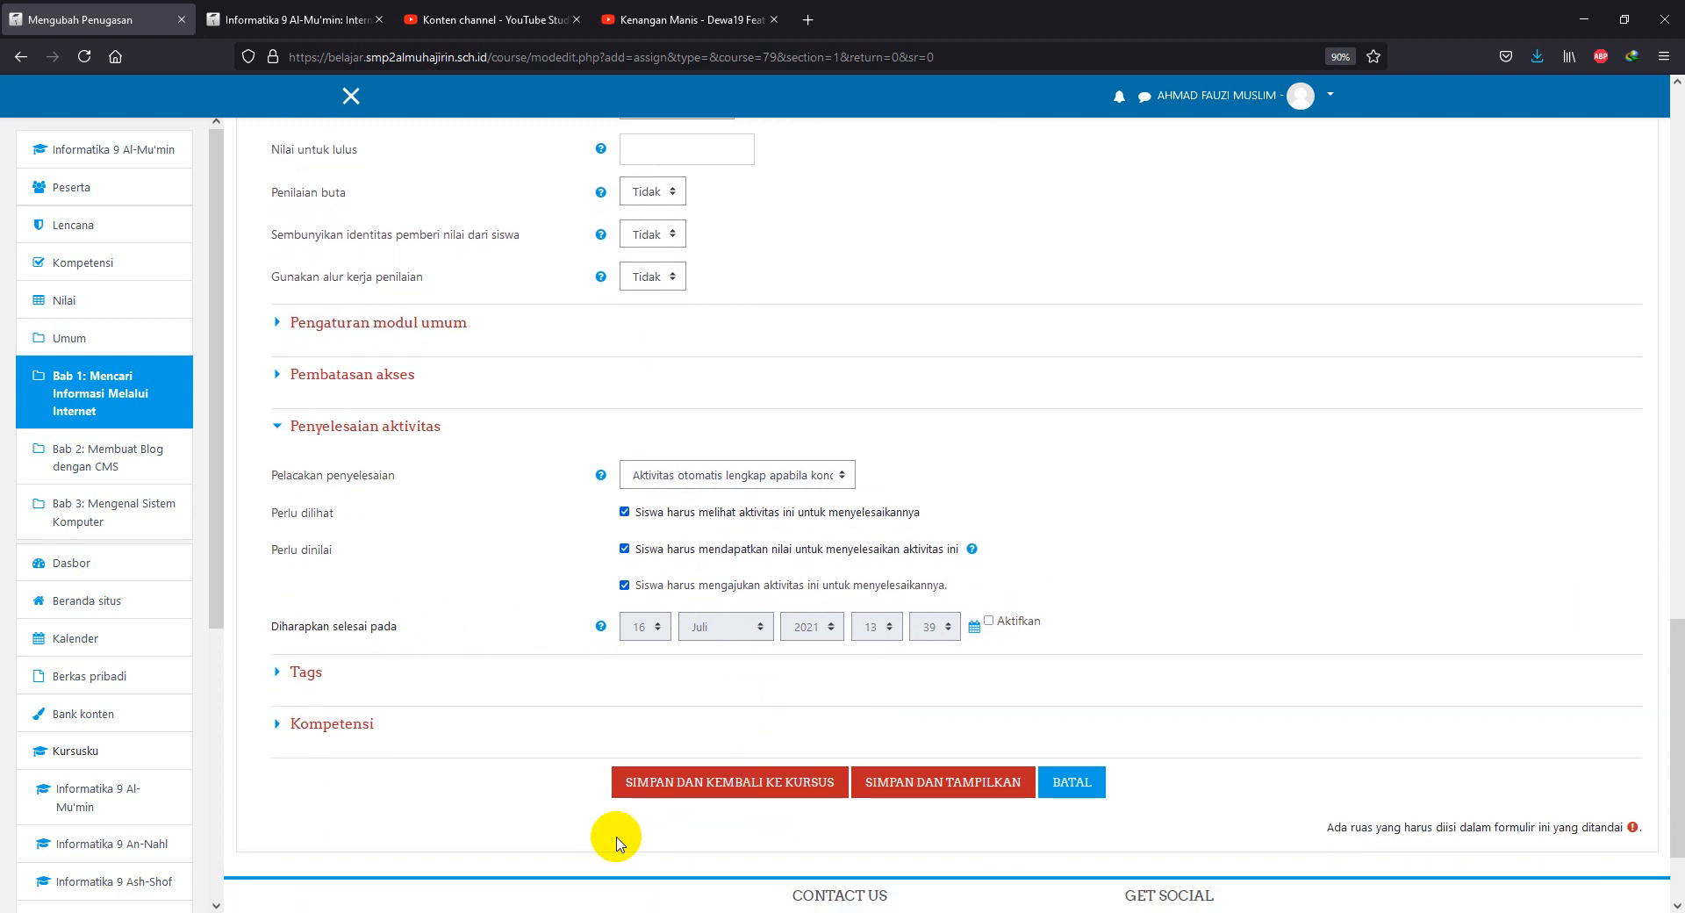
pyautogui.click(961, 787)
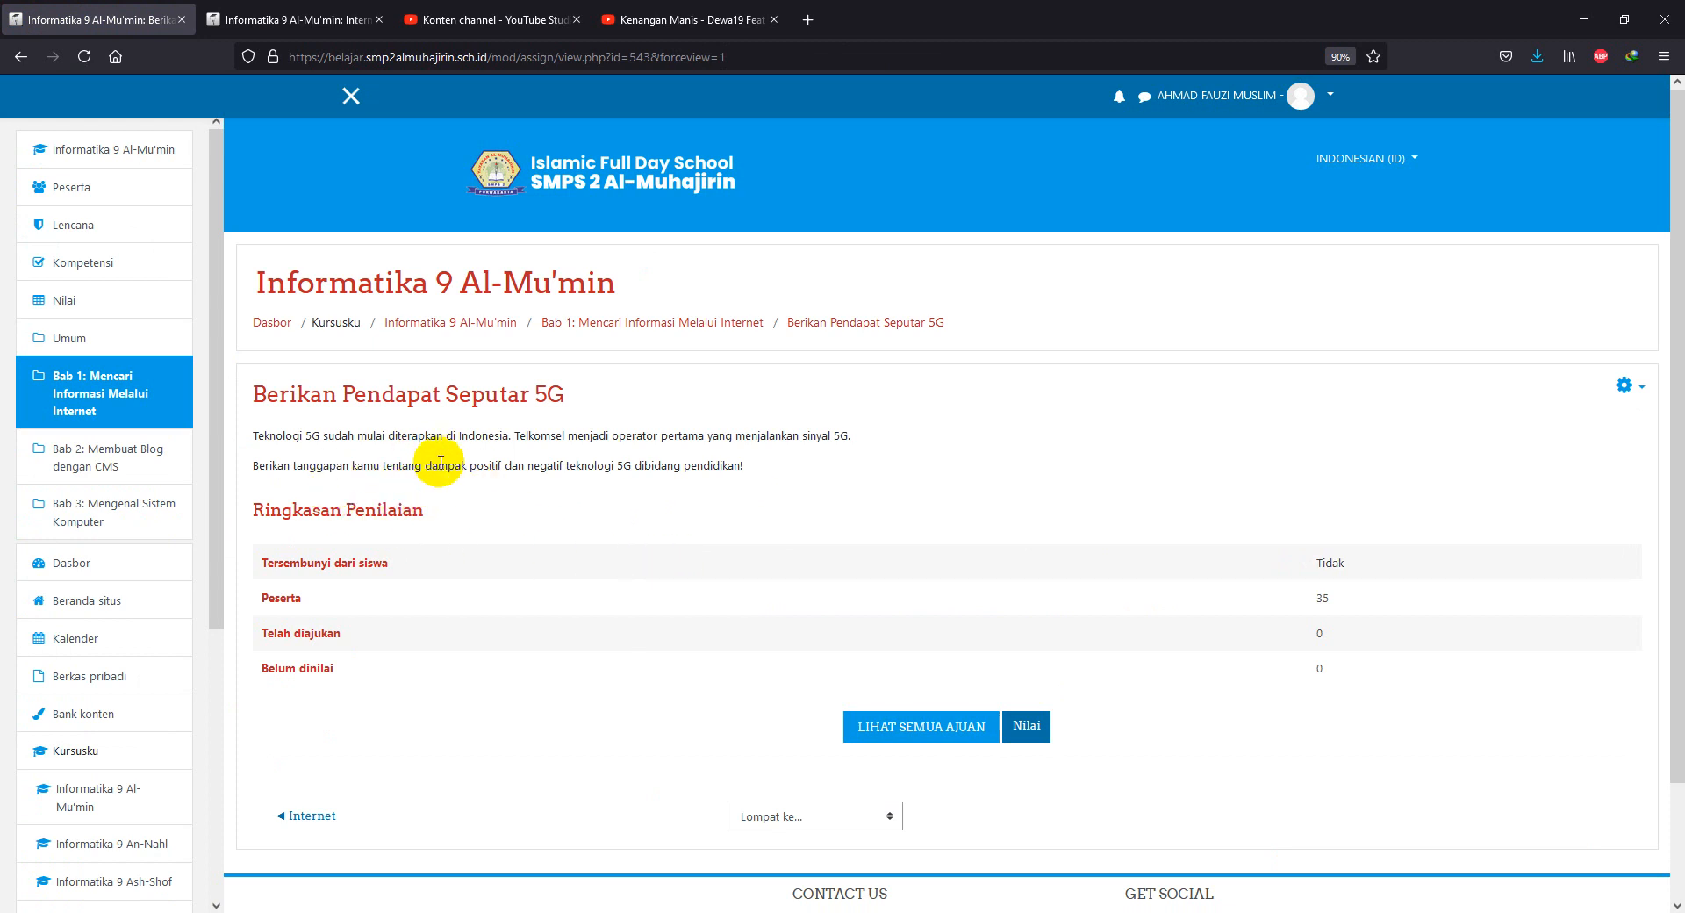
# Return to the course page and start adding a new Penugasan activity to Bab 1: Mencari Informasi Melalui Internet.
pyautogui.click(98, 343)
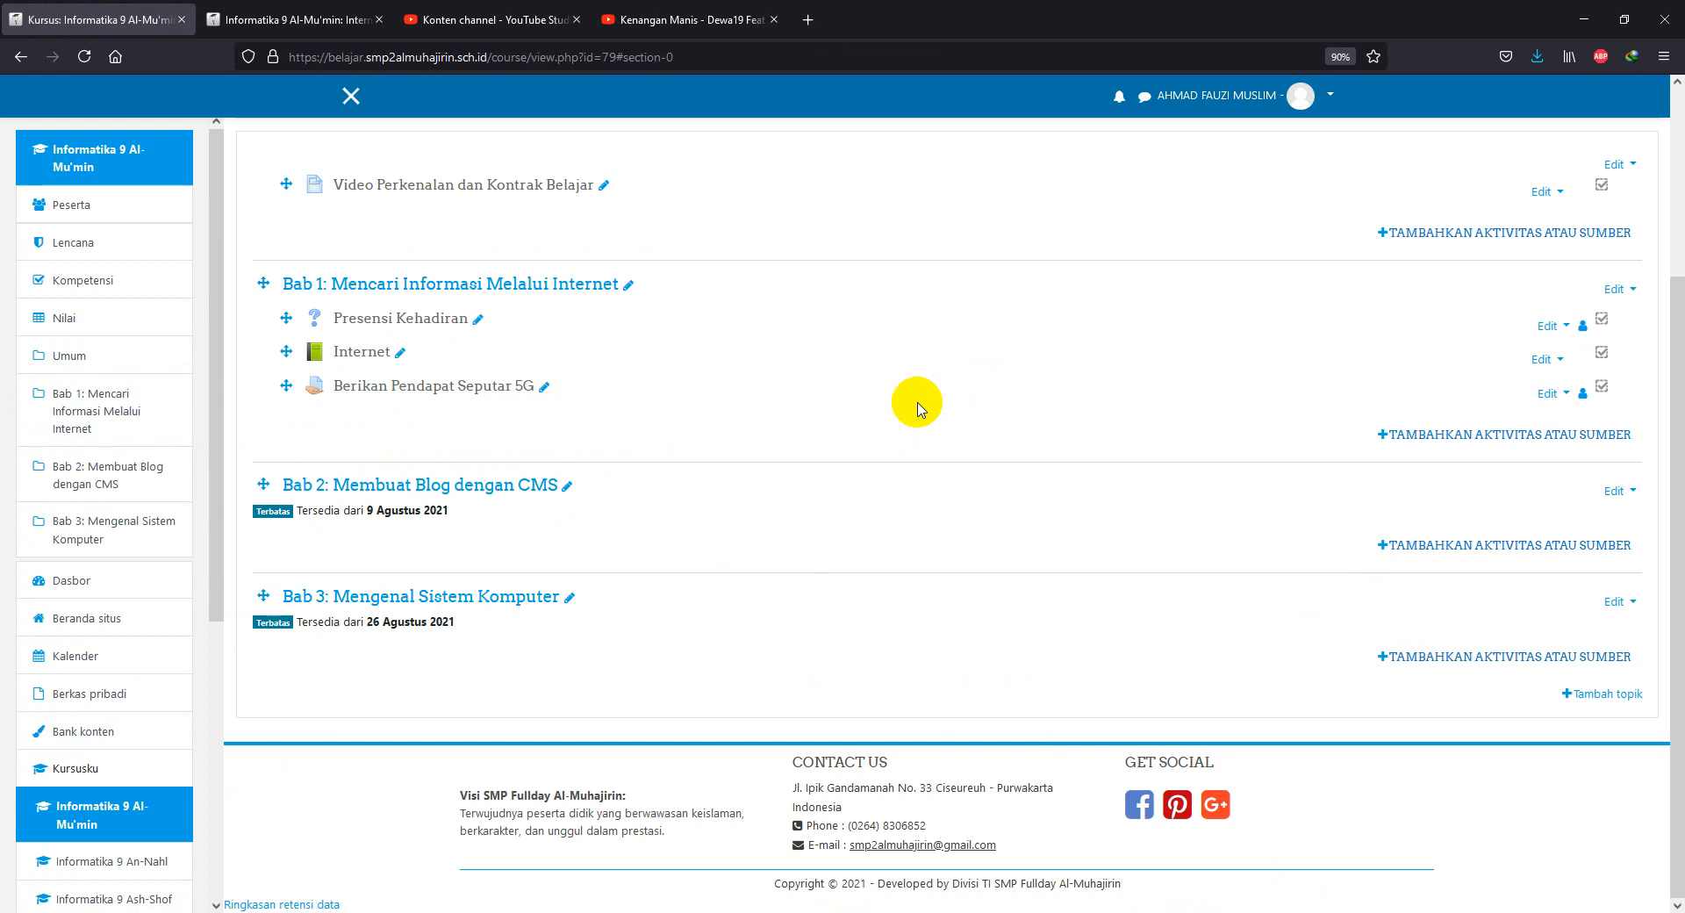
pyautogui.click(1428, 436)
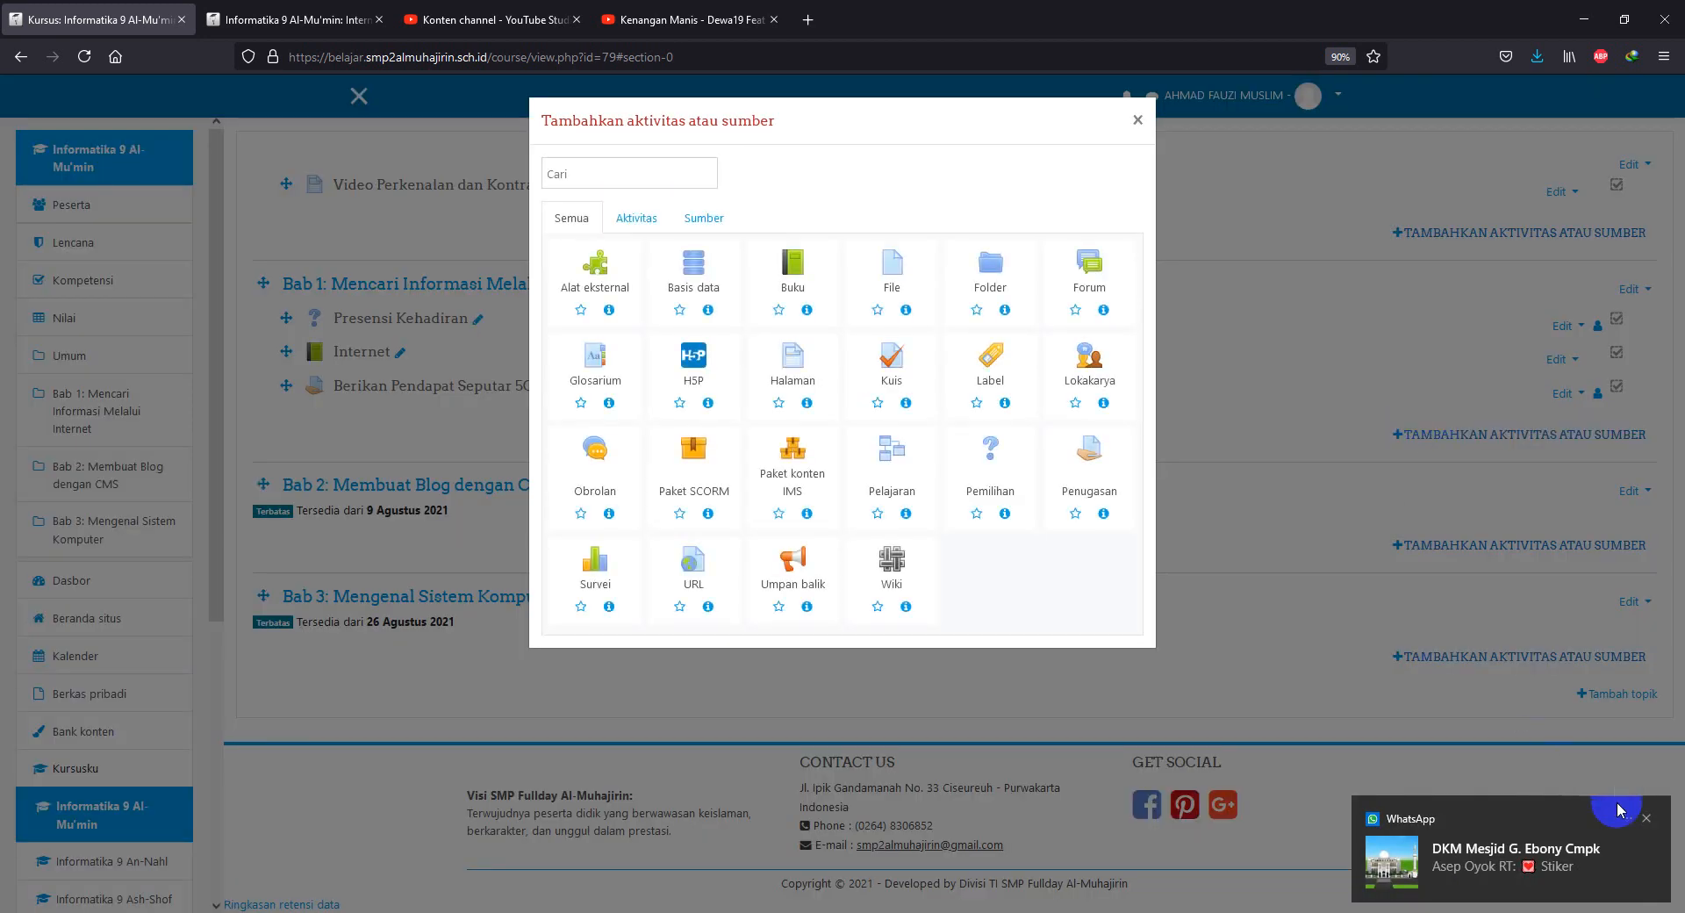
pyautogui.click(1645, 818)
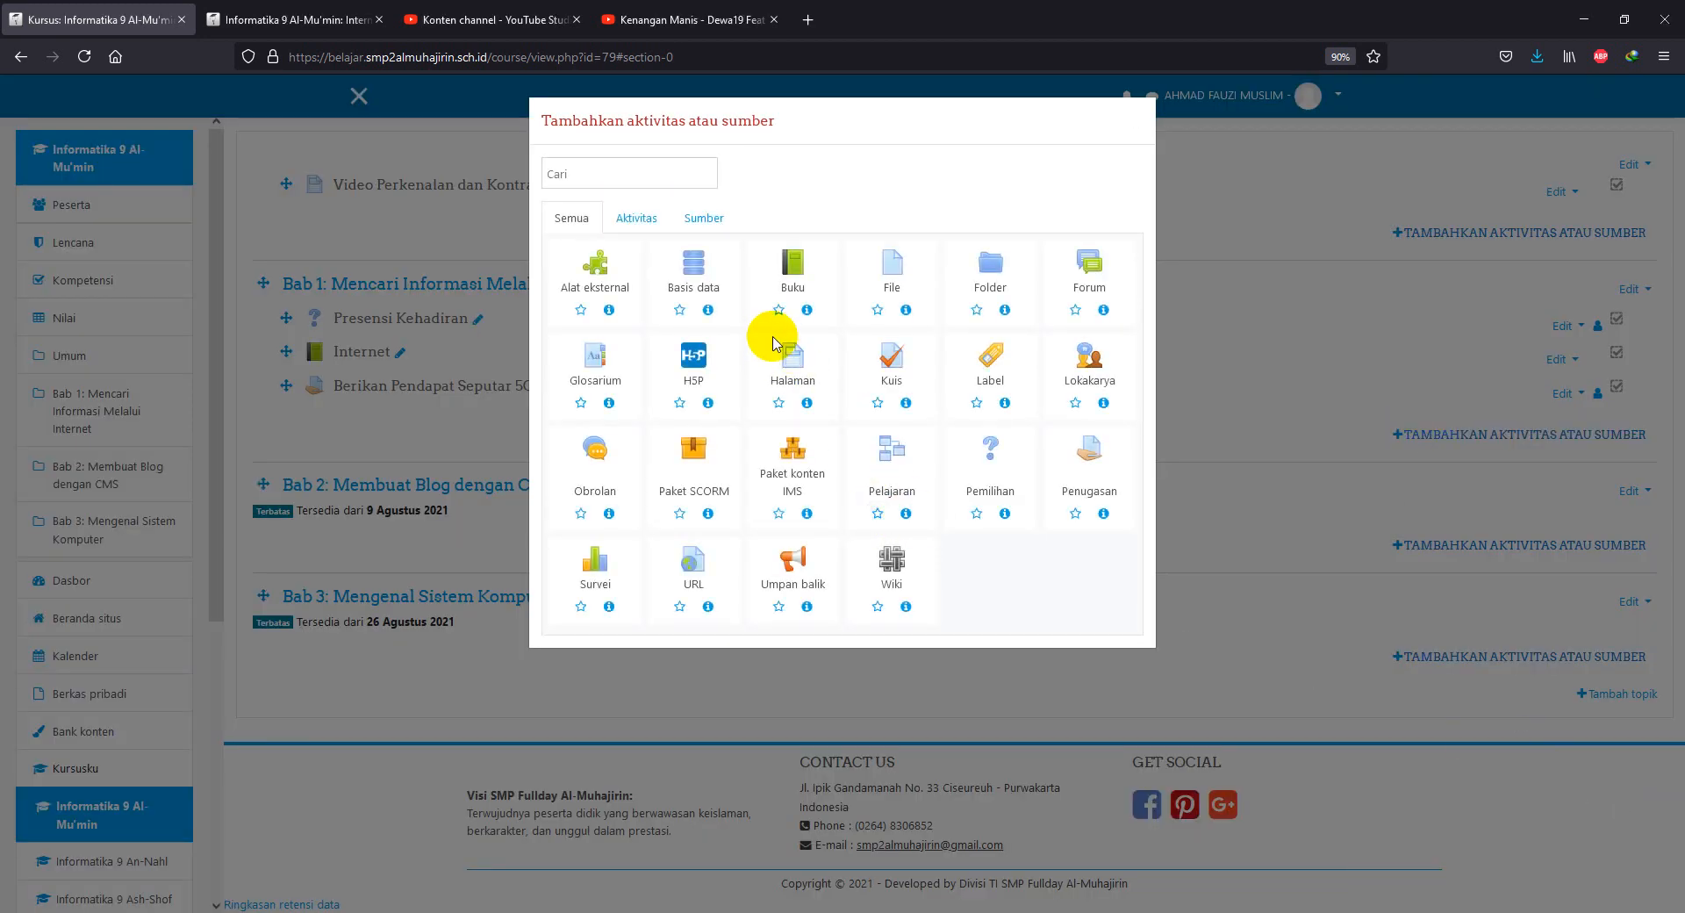
pyautogui.click(1088, 464)
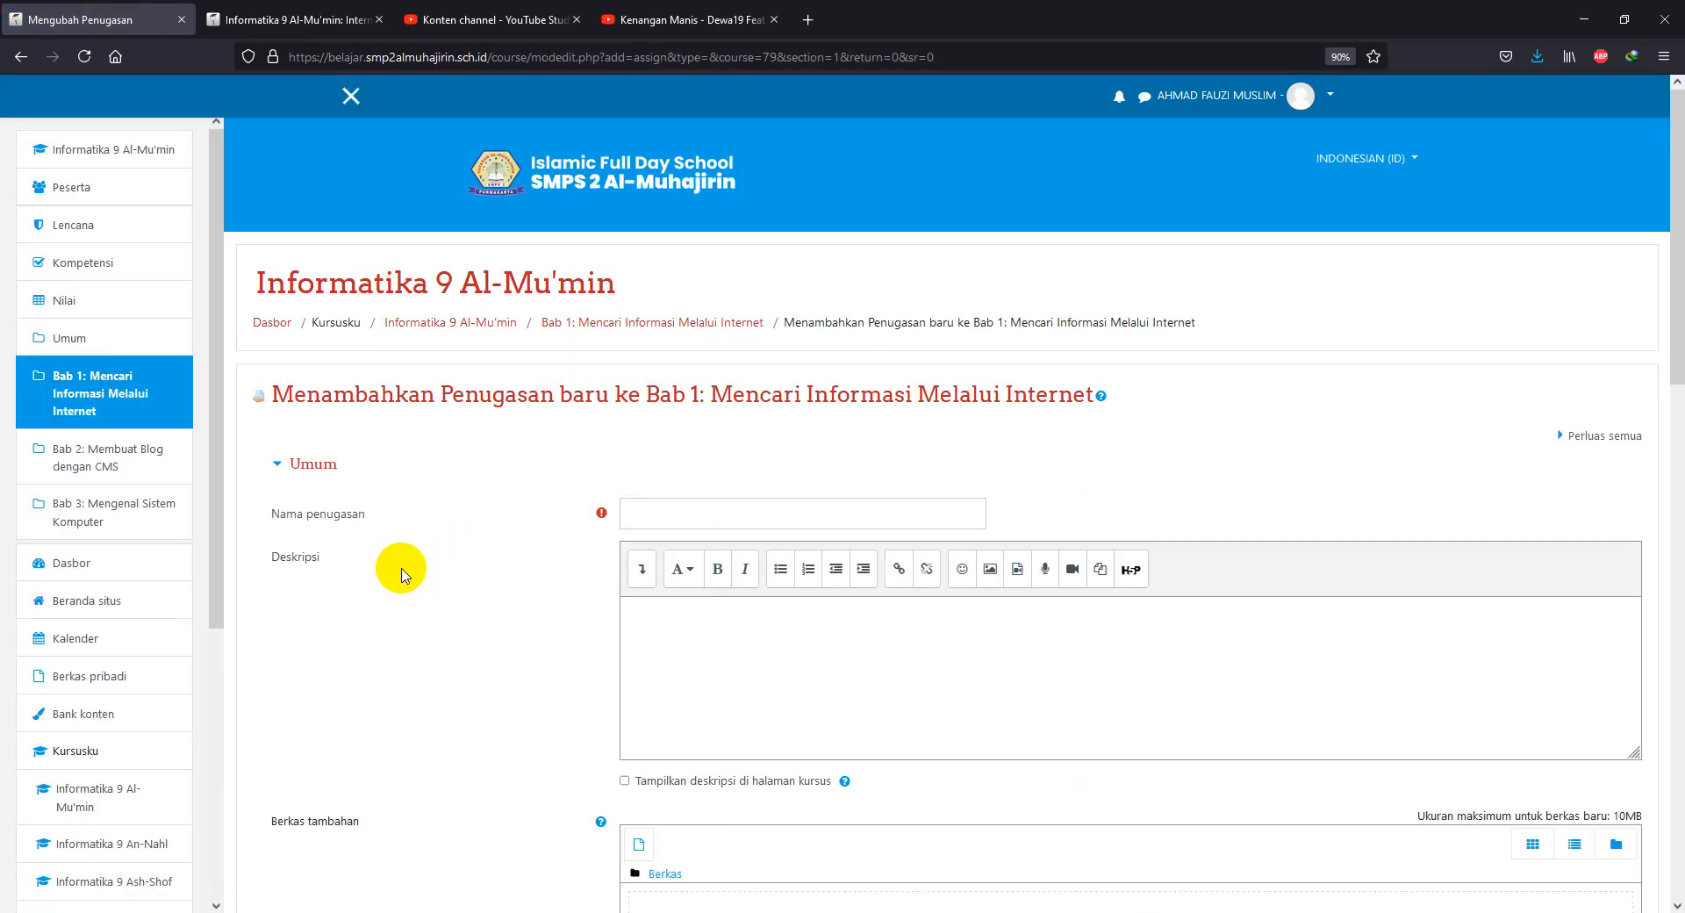
# Name the new assignment "Membuat Rangkuman Materi Seputar Teknologi 5G".
pyautogui.click(683, 508)
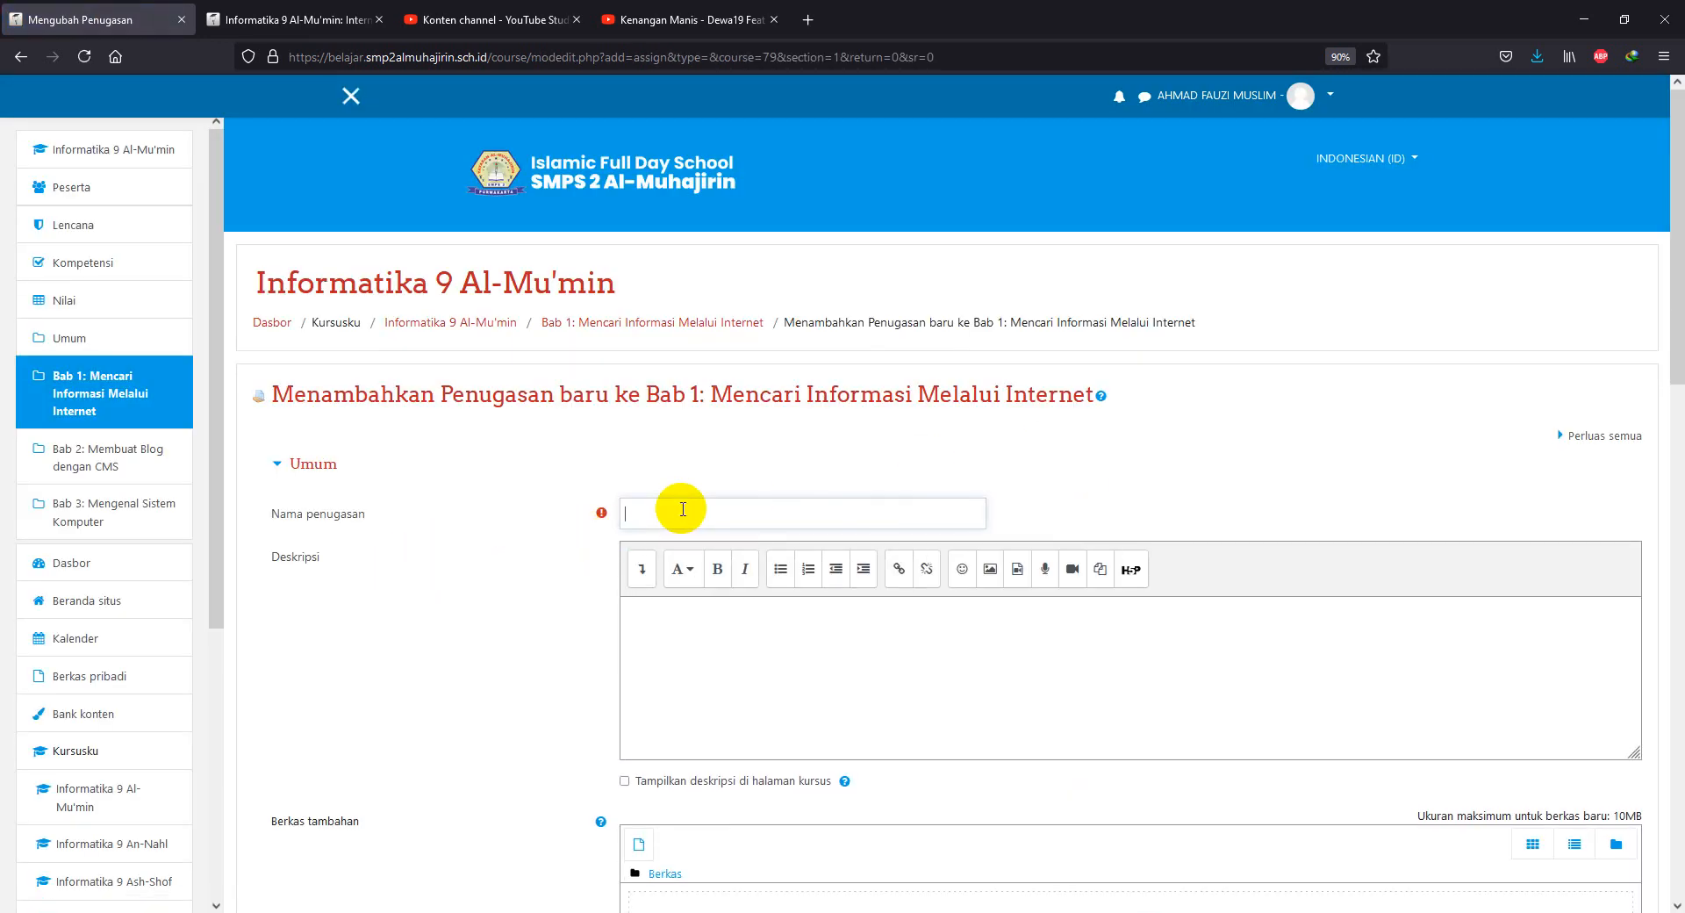
pyautogui.write('Memba')
pyautogui.write('at Rangkuman Materi Seputar Teknologi 5G')
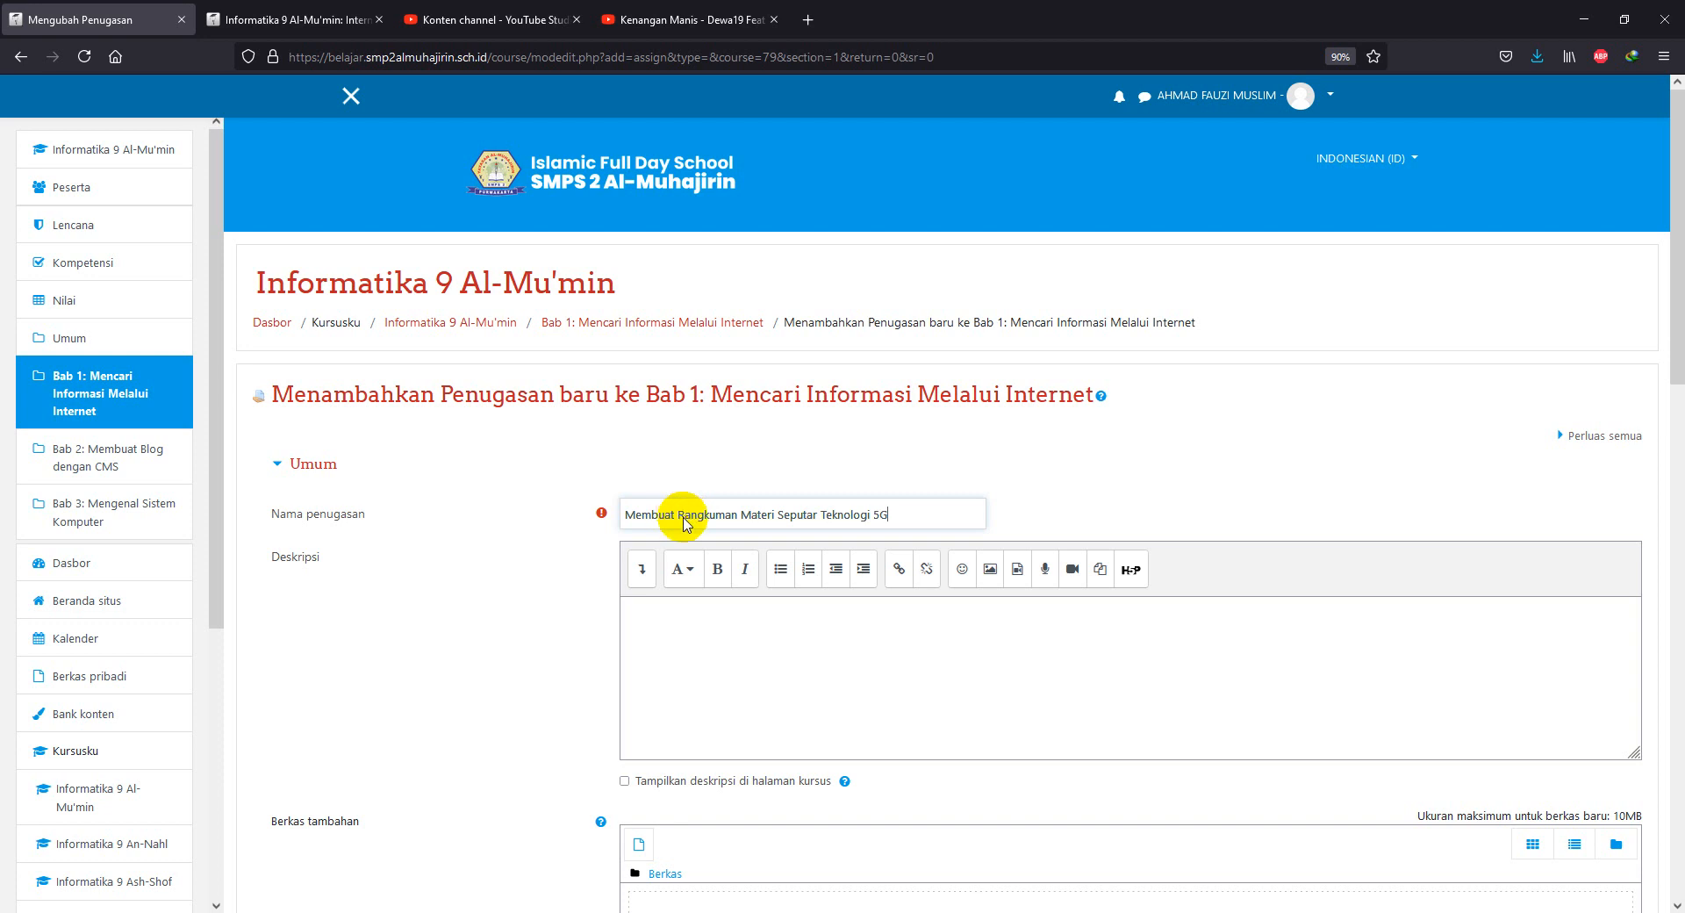
# Enter the description "Silakan cari informasi via internet atau buku paket materi seputar teknologi 5G." and "Ketik di aplikasi Microsoft Word kemudian save dalam format *.pdf".
pyautogui.click(787, 673)
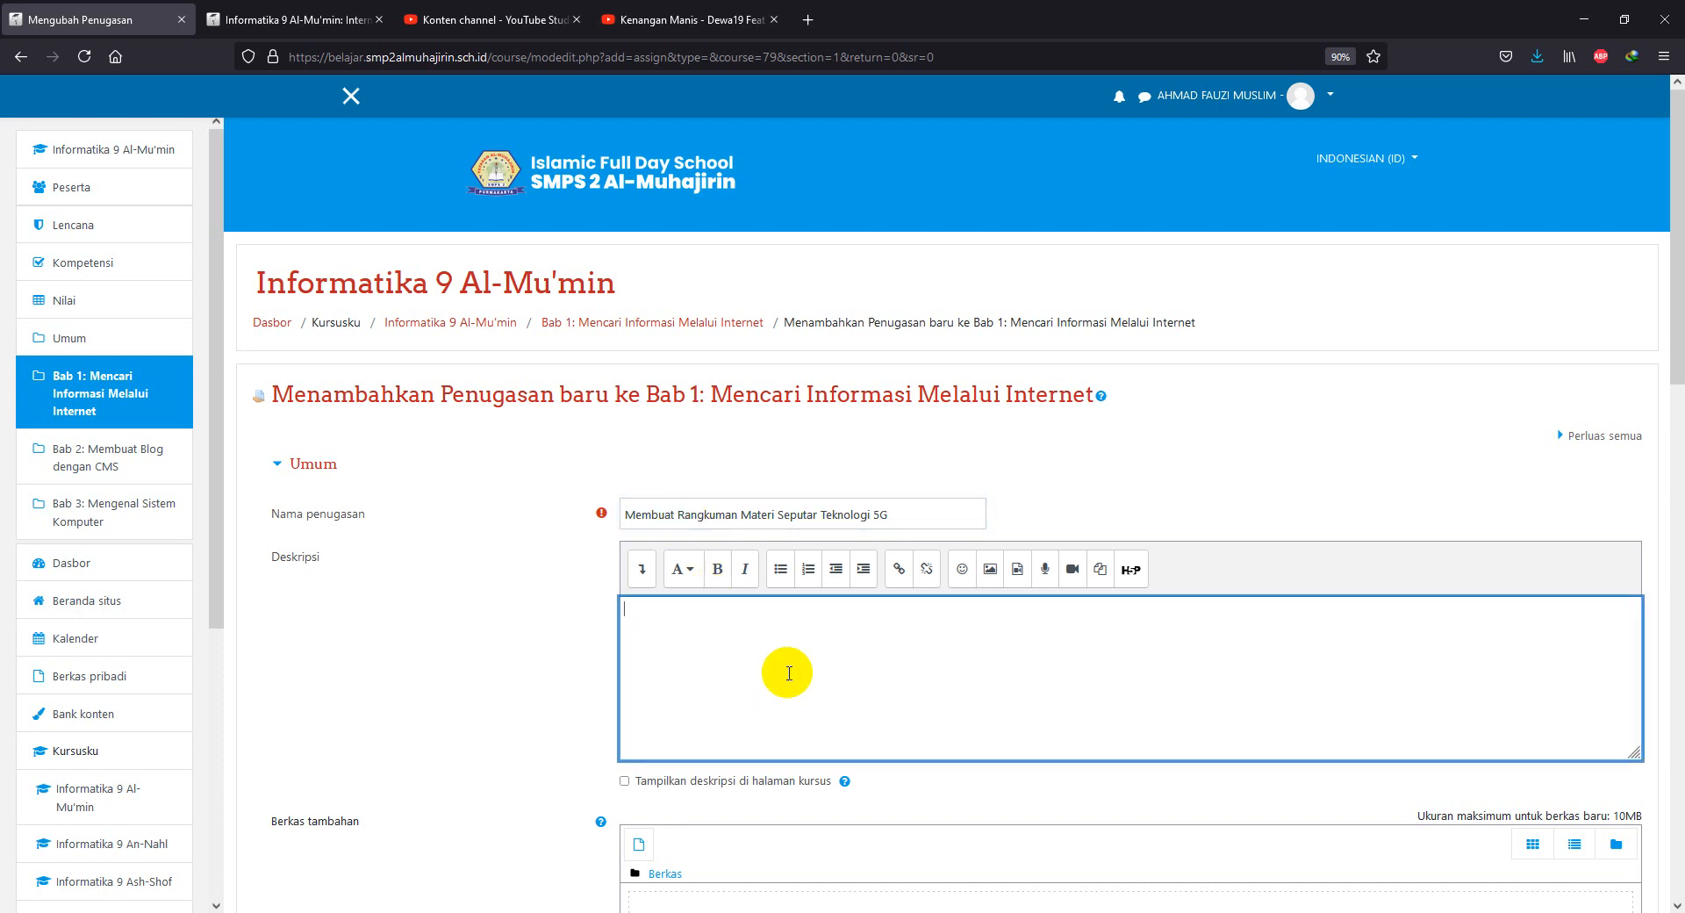
pyautogui.write('Silakan cari informasi ')
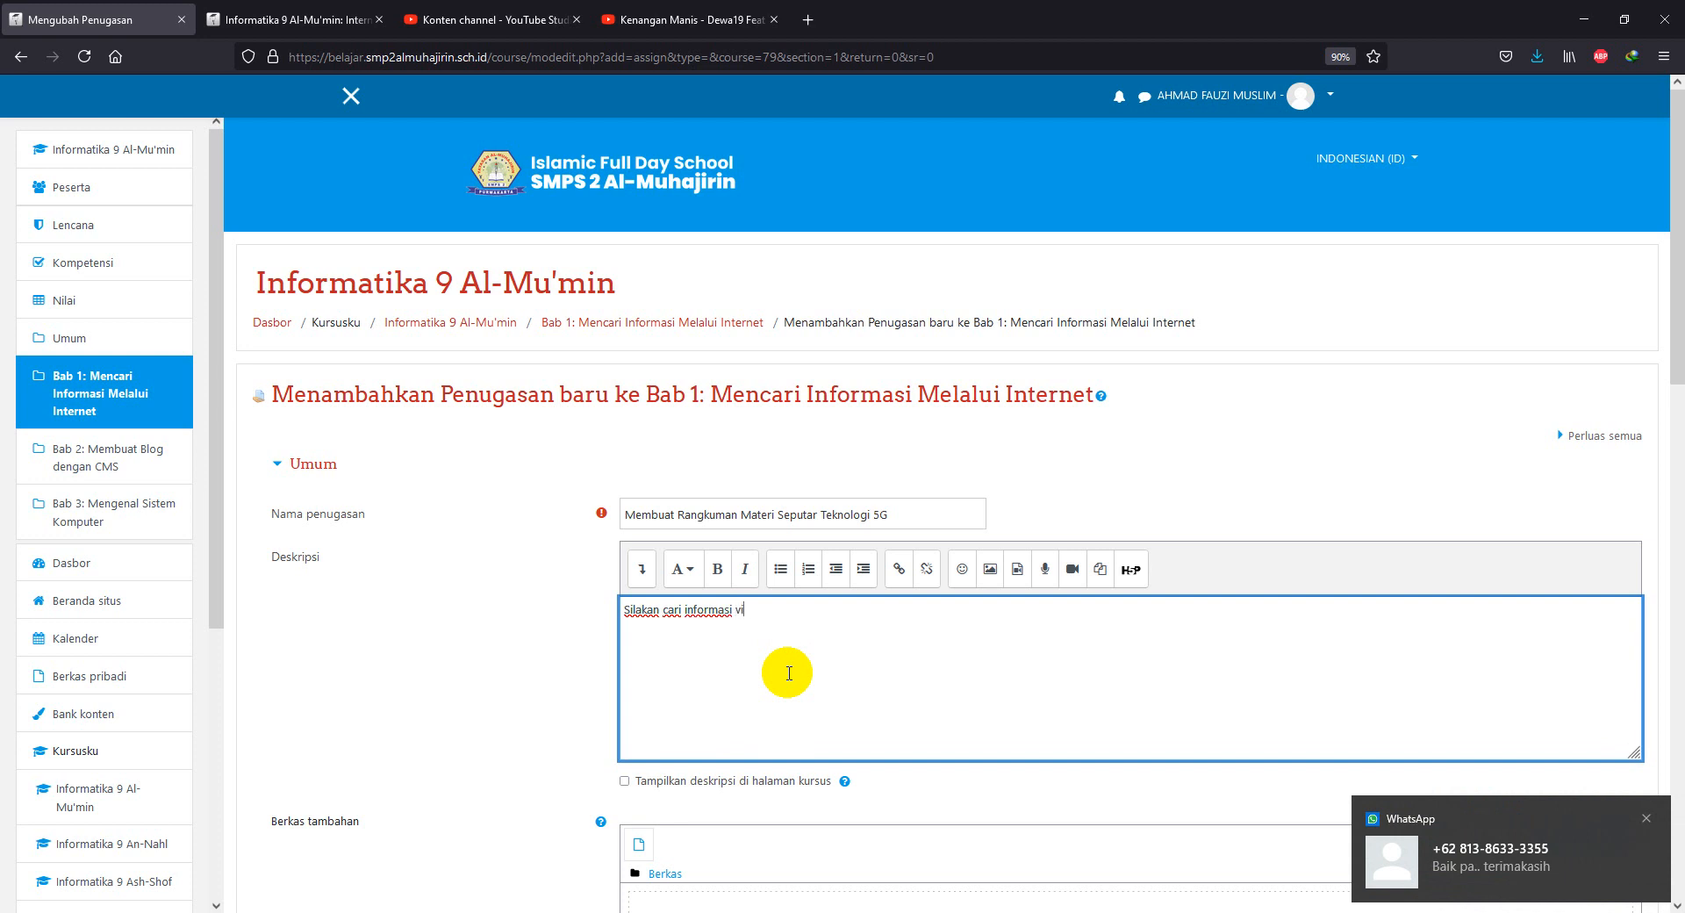
pyautogui.write('via internet atau buku paket')
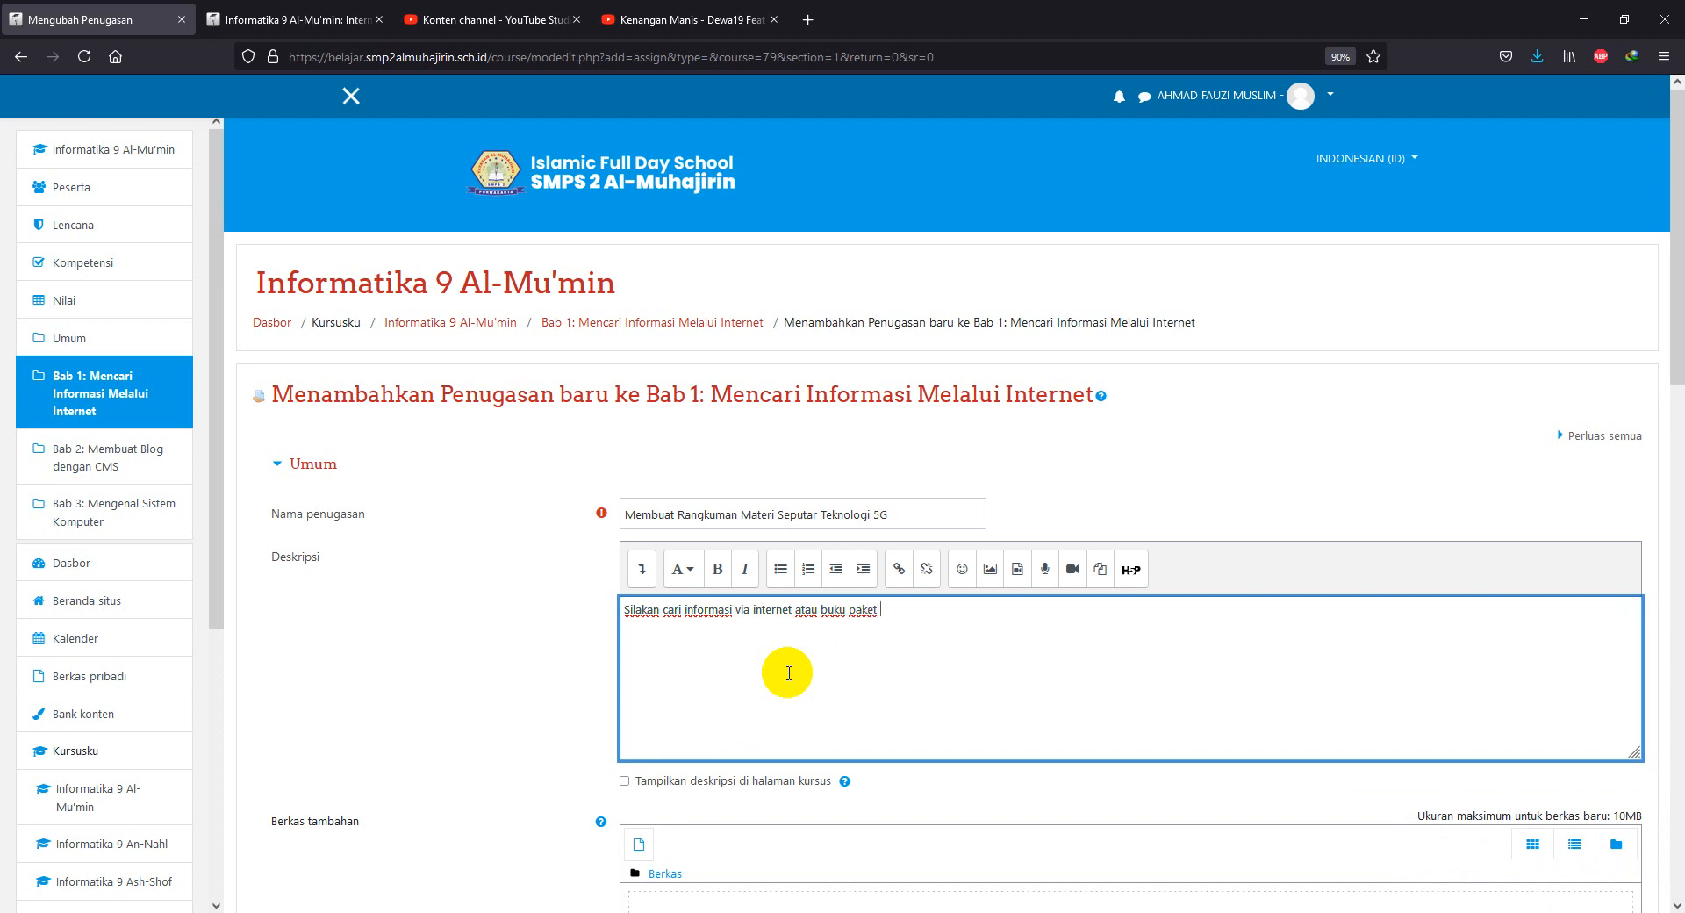
pyautogui.write('materi seputar teknologi 5G.')
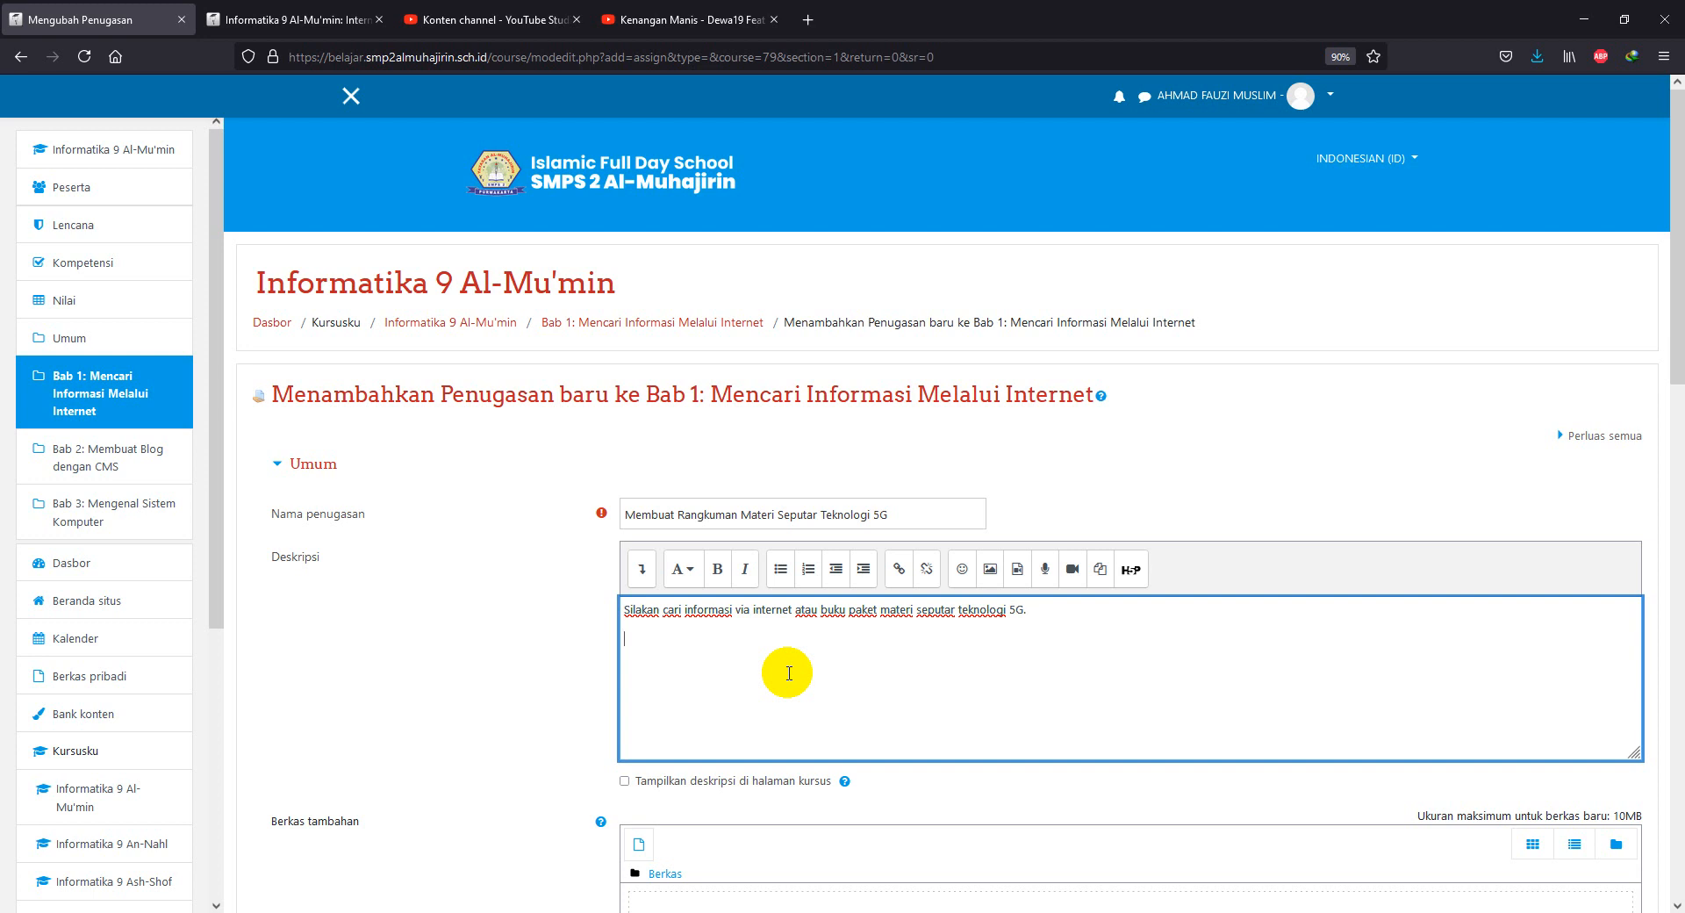
pyautogui.write('Ketik di aplikasi Microsoft Word k')
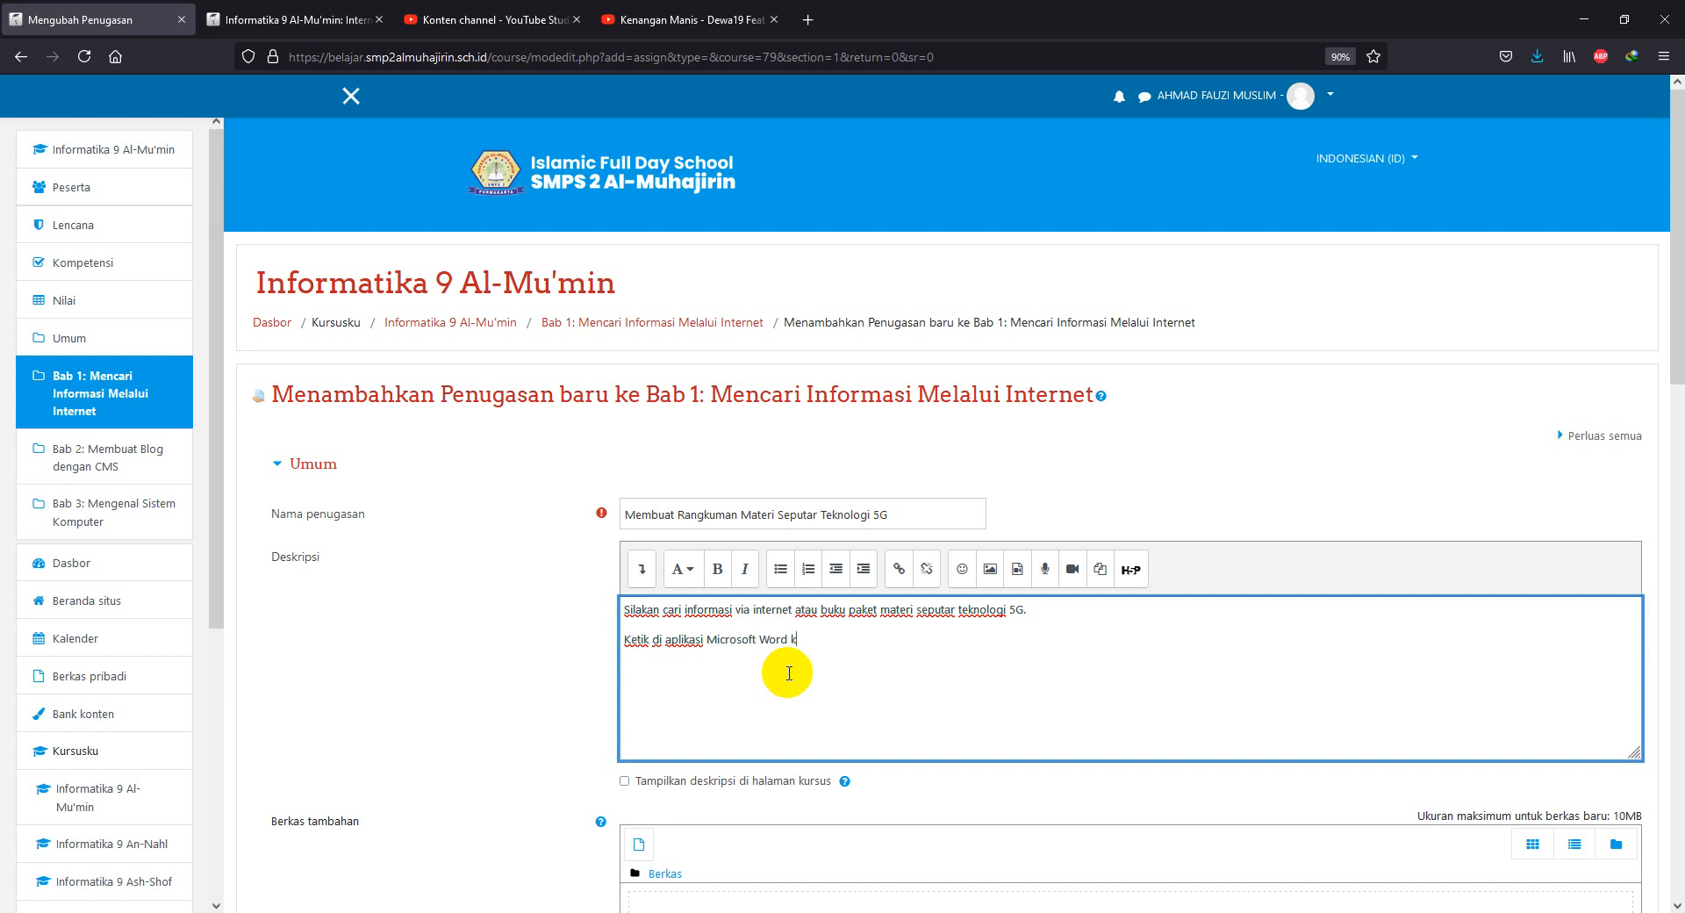
pyautogui.write('save lama')
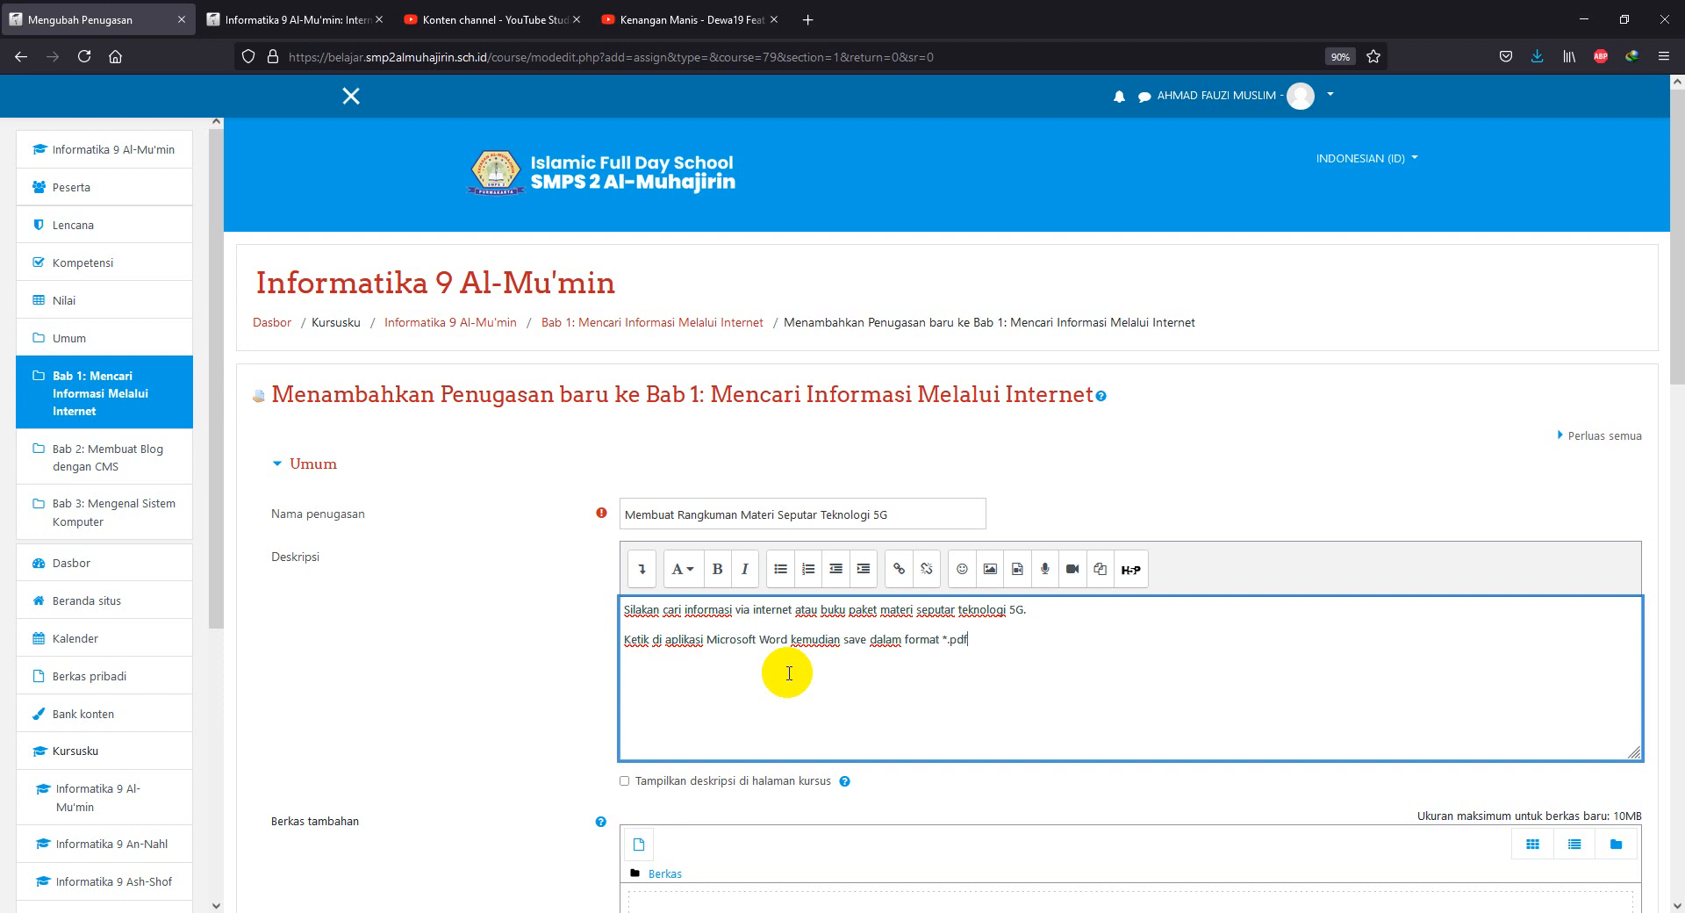
# Disable the new assignment's due date (Tanggal Jatuh tempo) and grading reminder (Ingatkan saya untuk menilai).
pyautogui.scroll(-1, 943, 716)
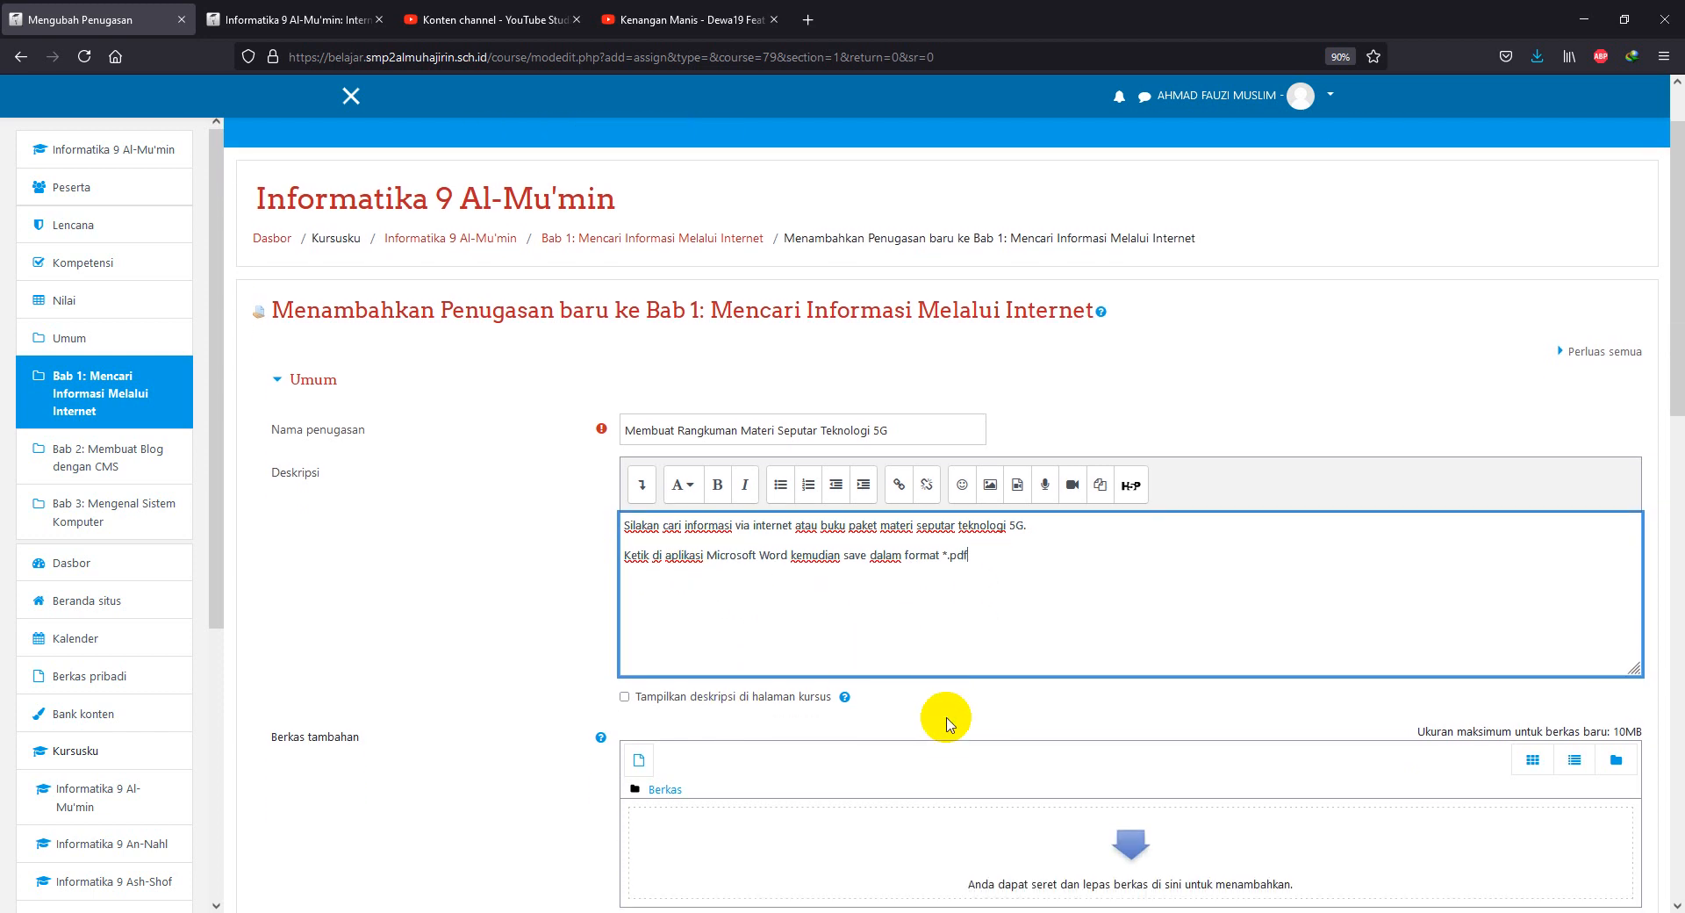
pyautogui.scroll(-1, 957, 711)
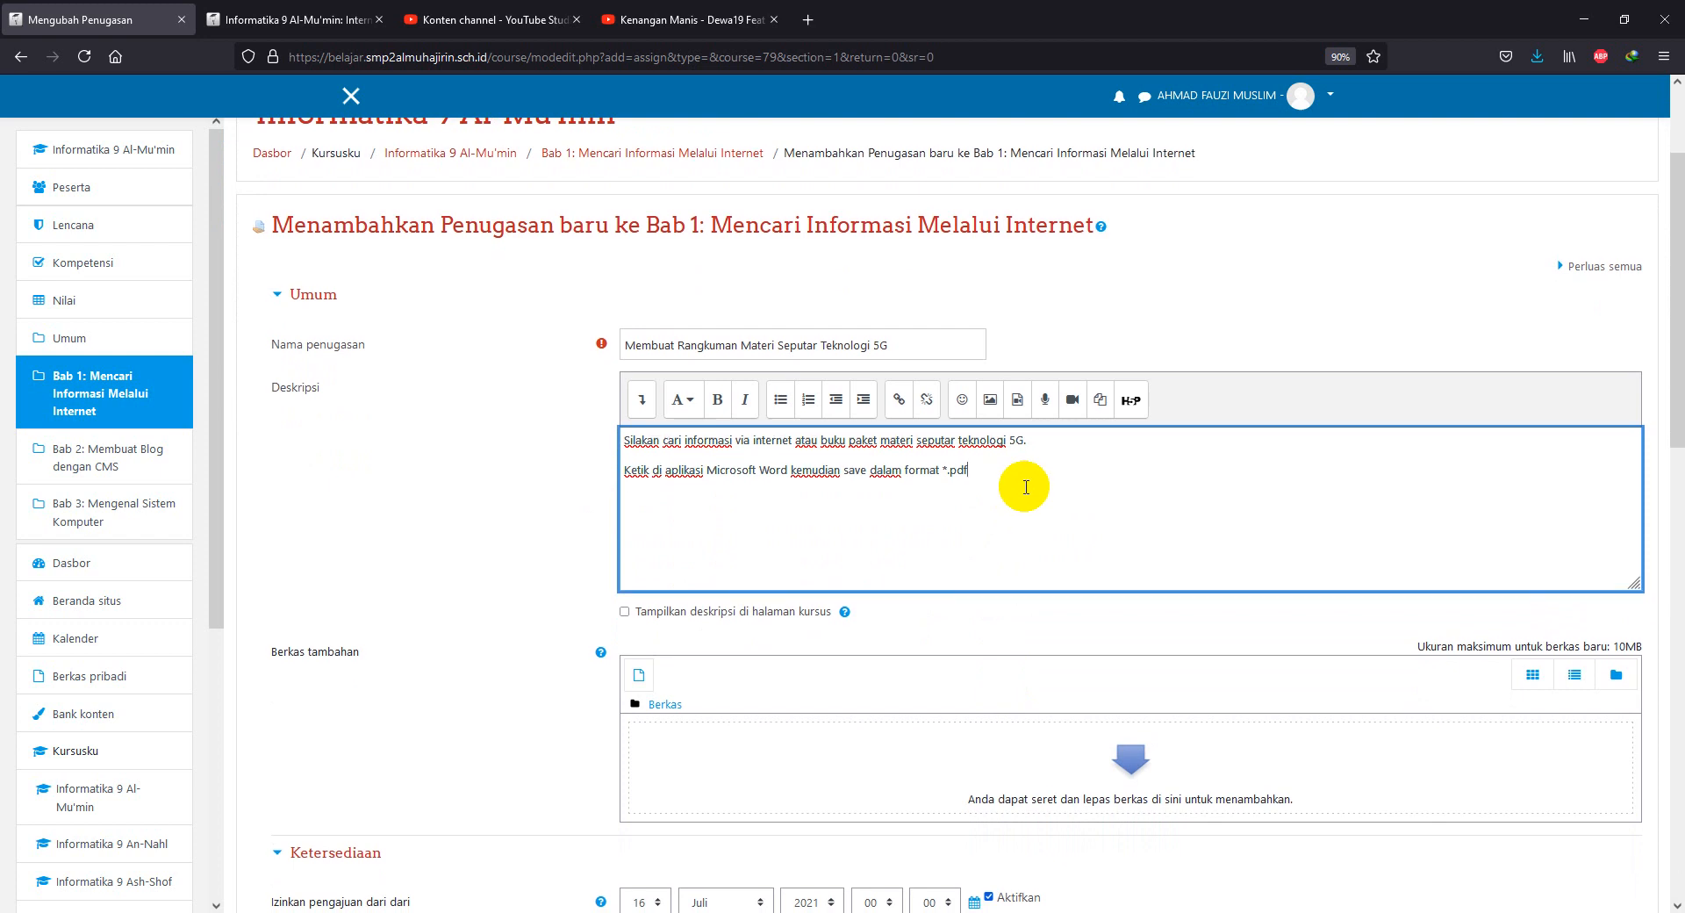
pyautogui.scroll(-4, 816, 564)
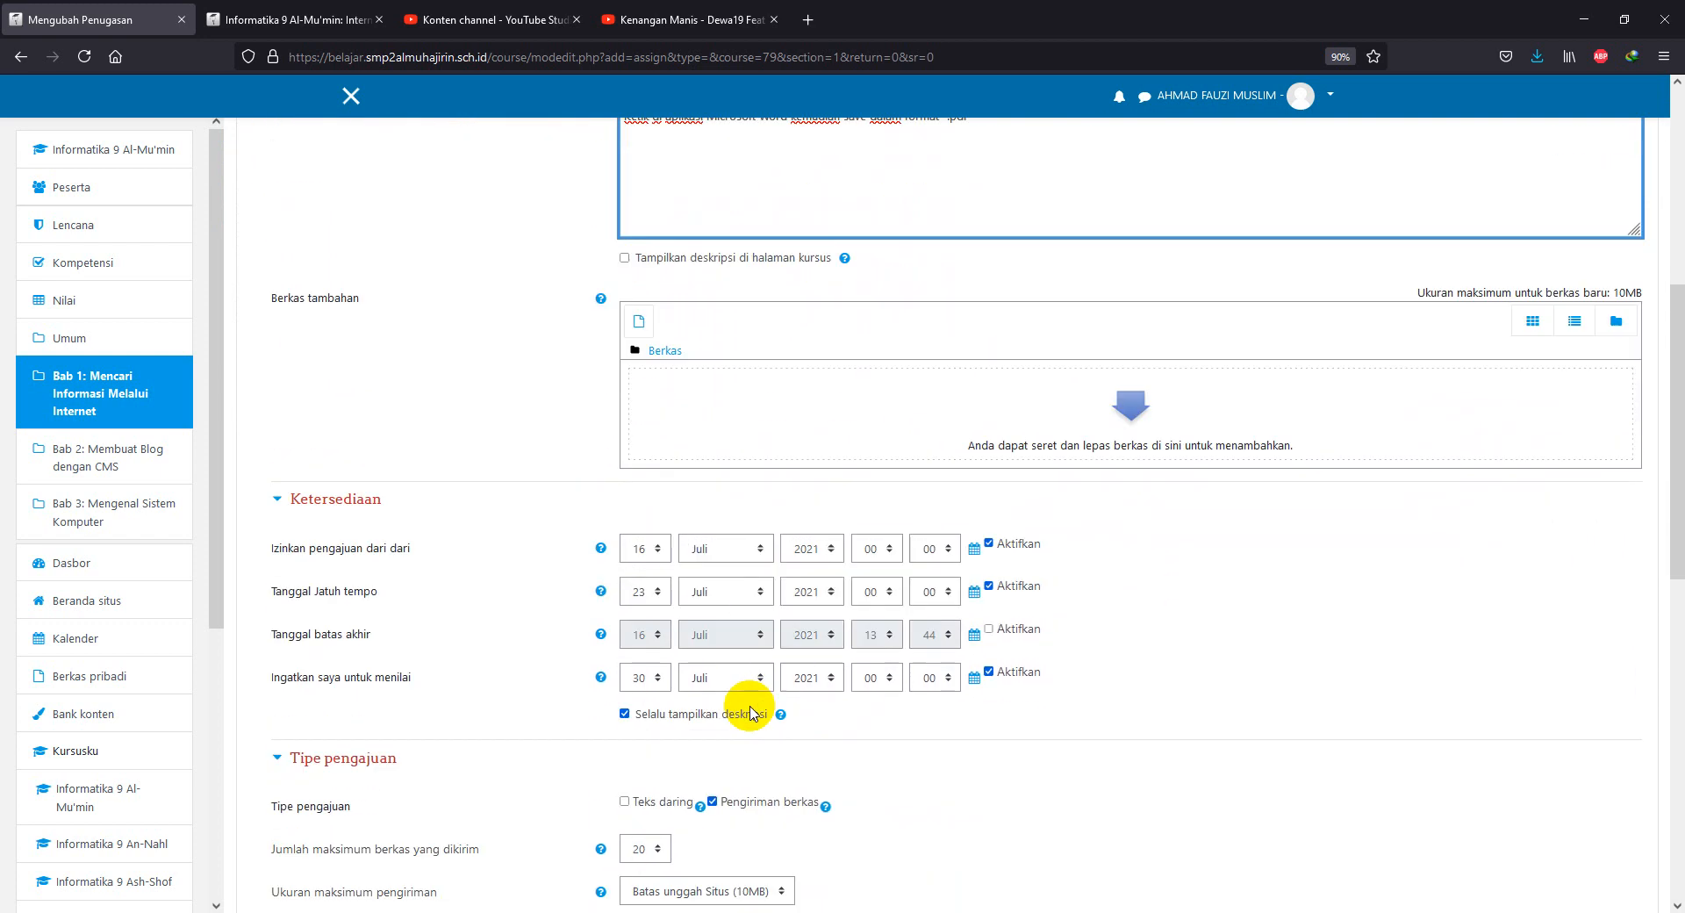
pyautogui.scroll(-1, 750, 712)
pyautogui.click(988, 519)
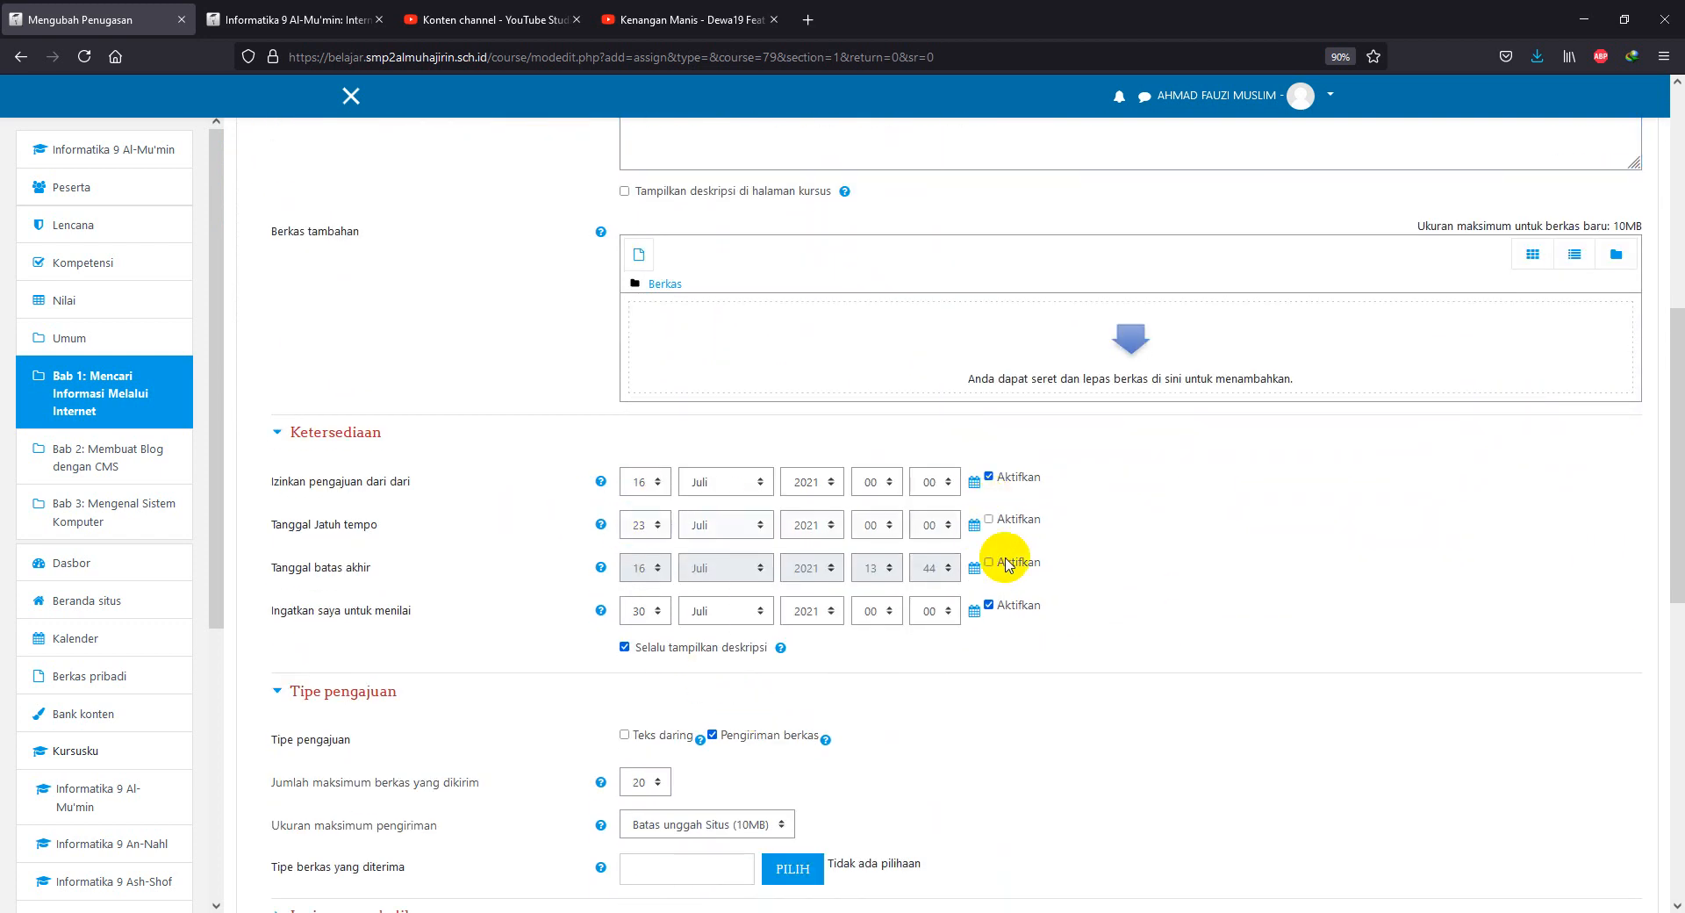
pyautogui.click(988, 604)
# Limit file submissions to a maximum of 1 file and a maximum size of 2MB.
pyautogui.scroll(-3, 1076, 500)
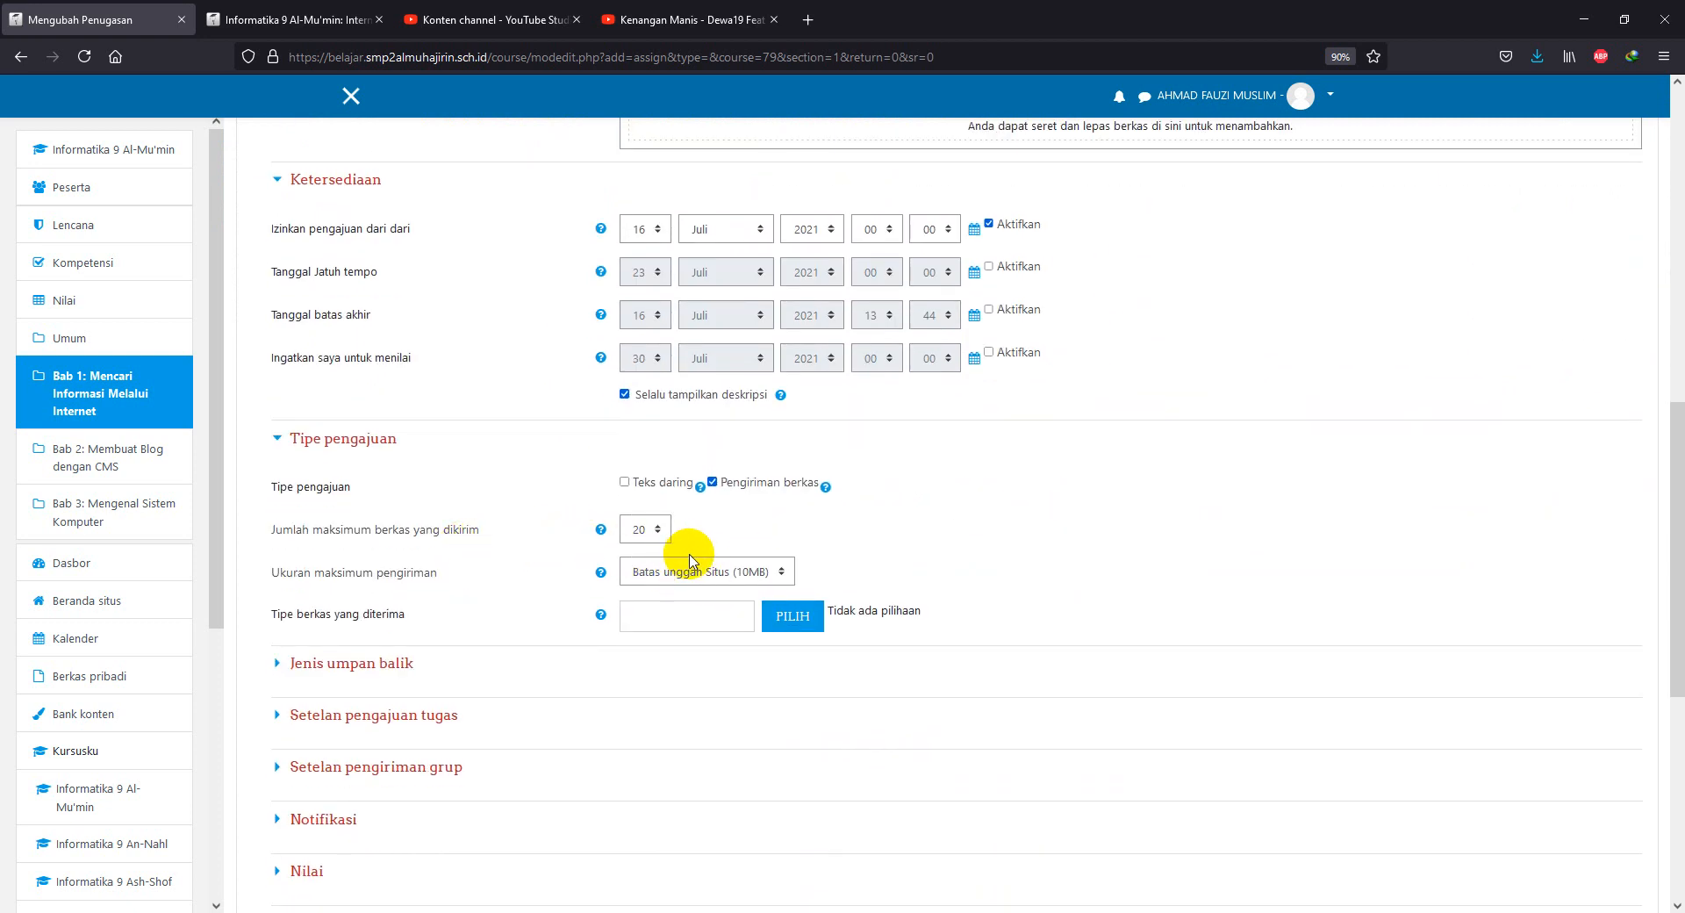
pyautogui.click(647, 529)
pyautogui.click(715, 518)
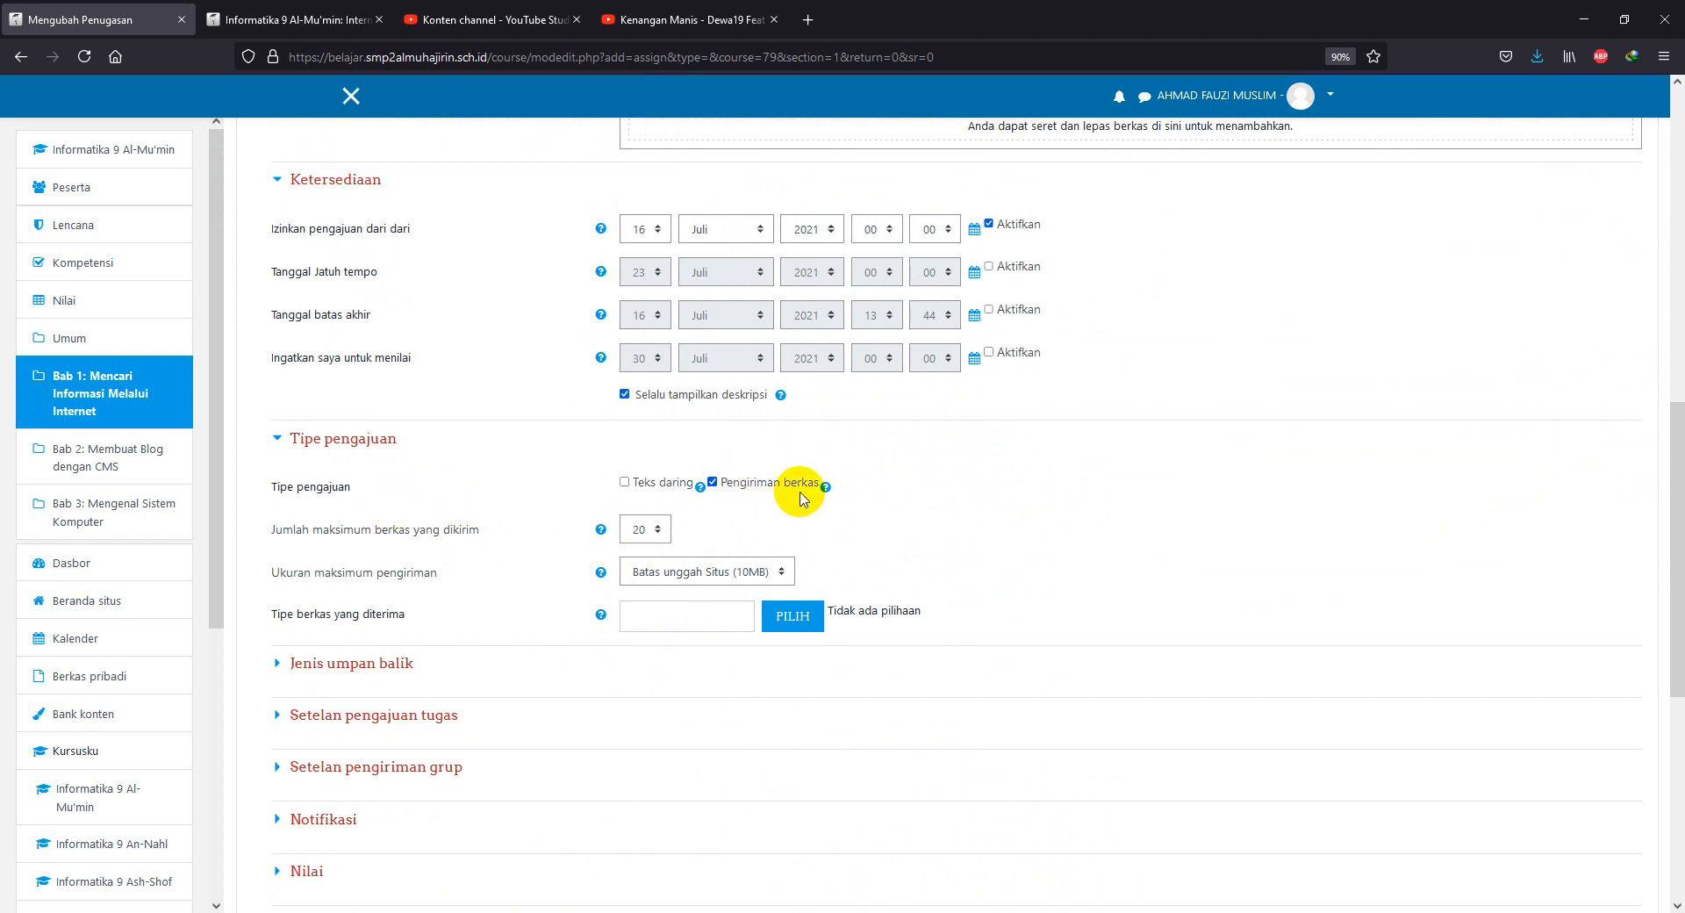
pyautogui.click(651, 530)
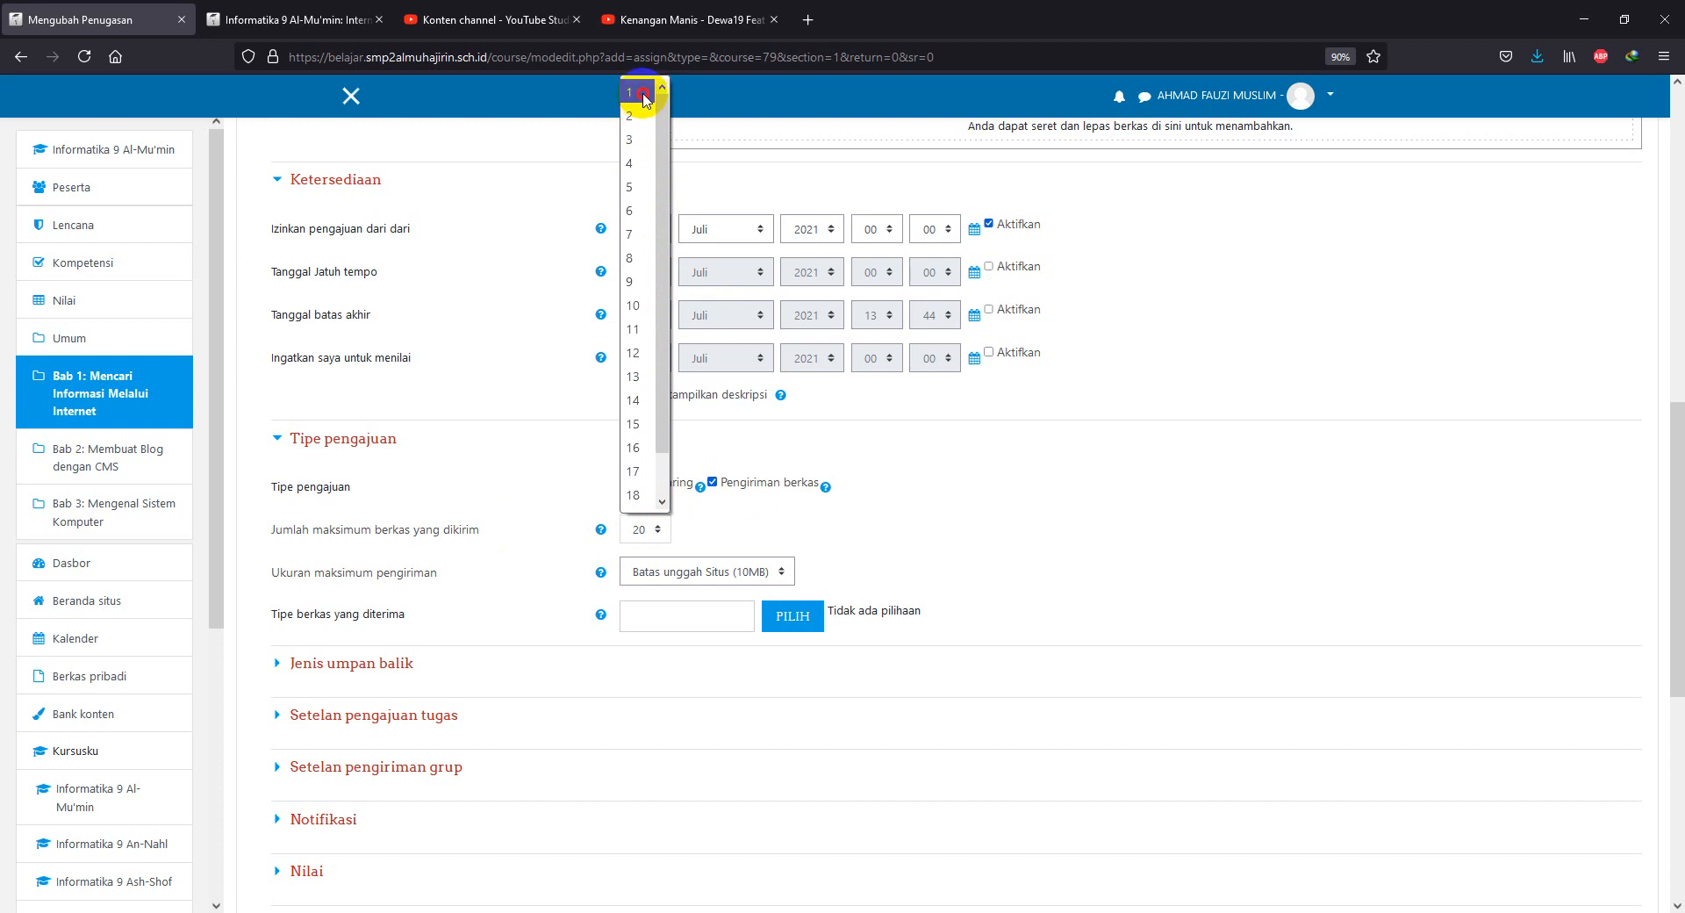
pyautogui.click(633, 91)
pyautogui.click(721, 568)
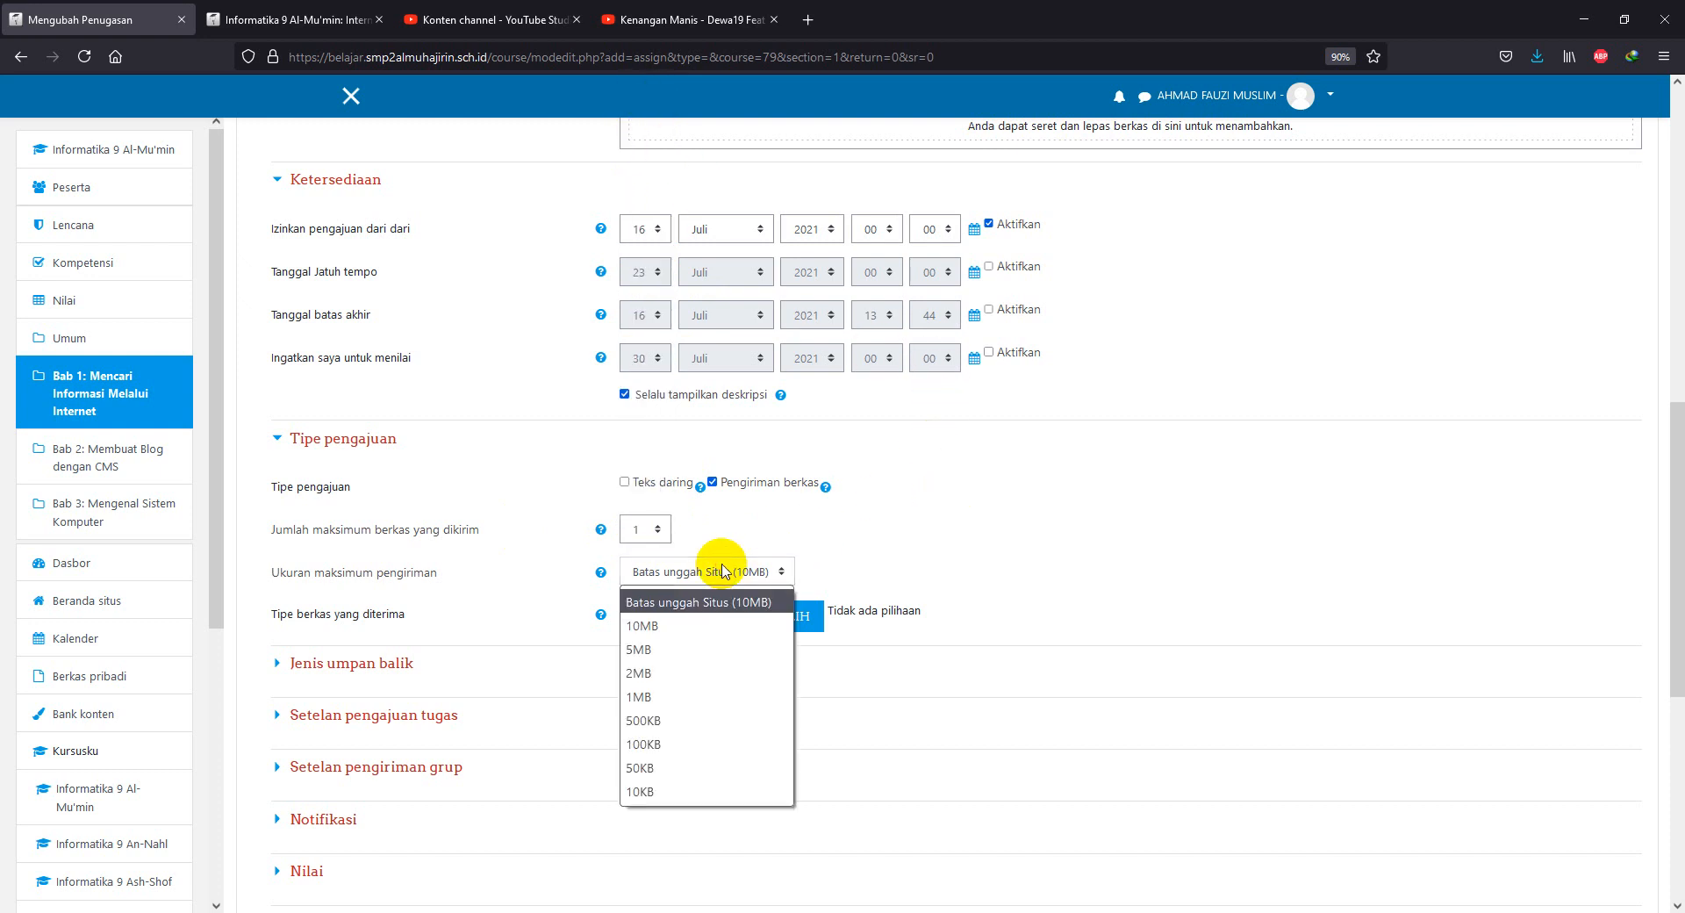
pyautogui.click(679, 673)
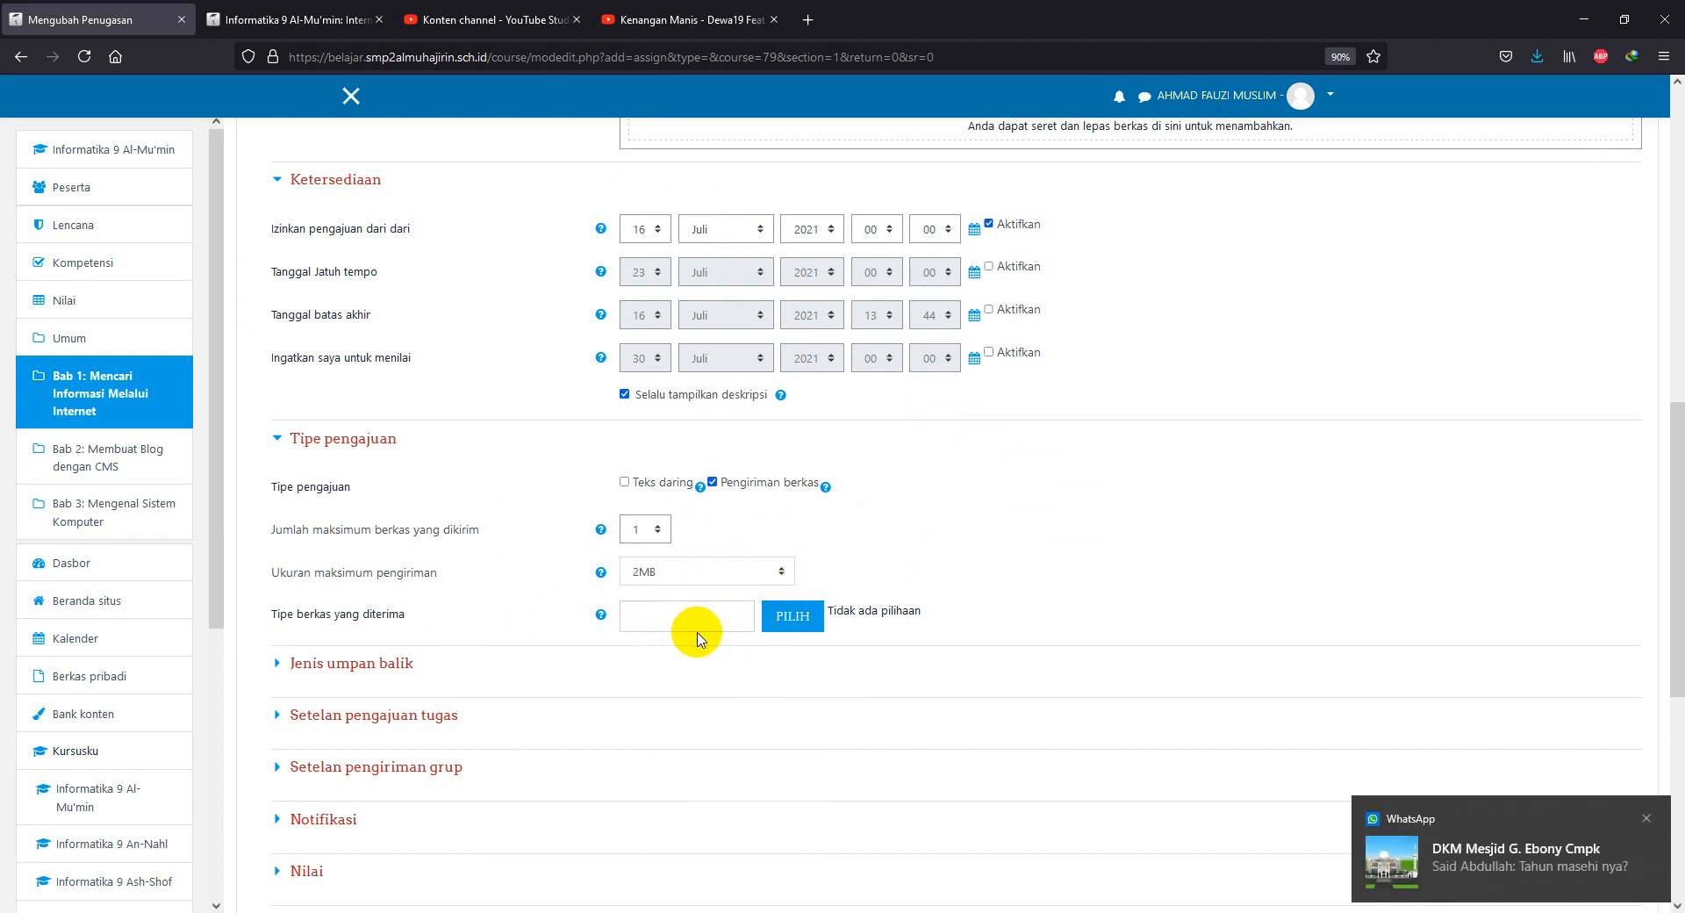
pyautogui.click(1645, 817)
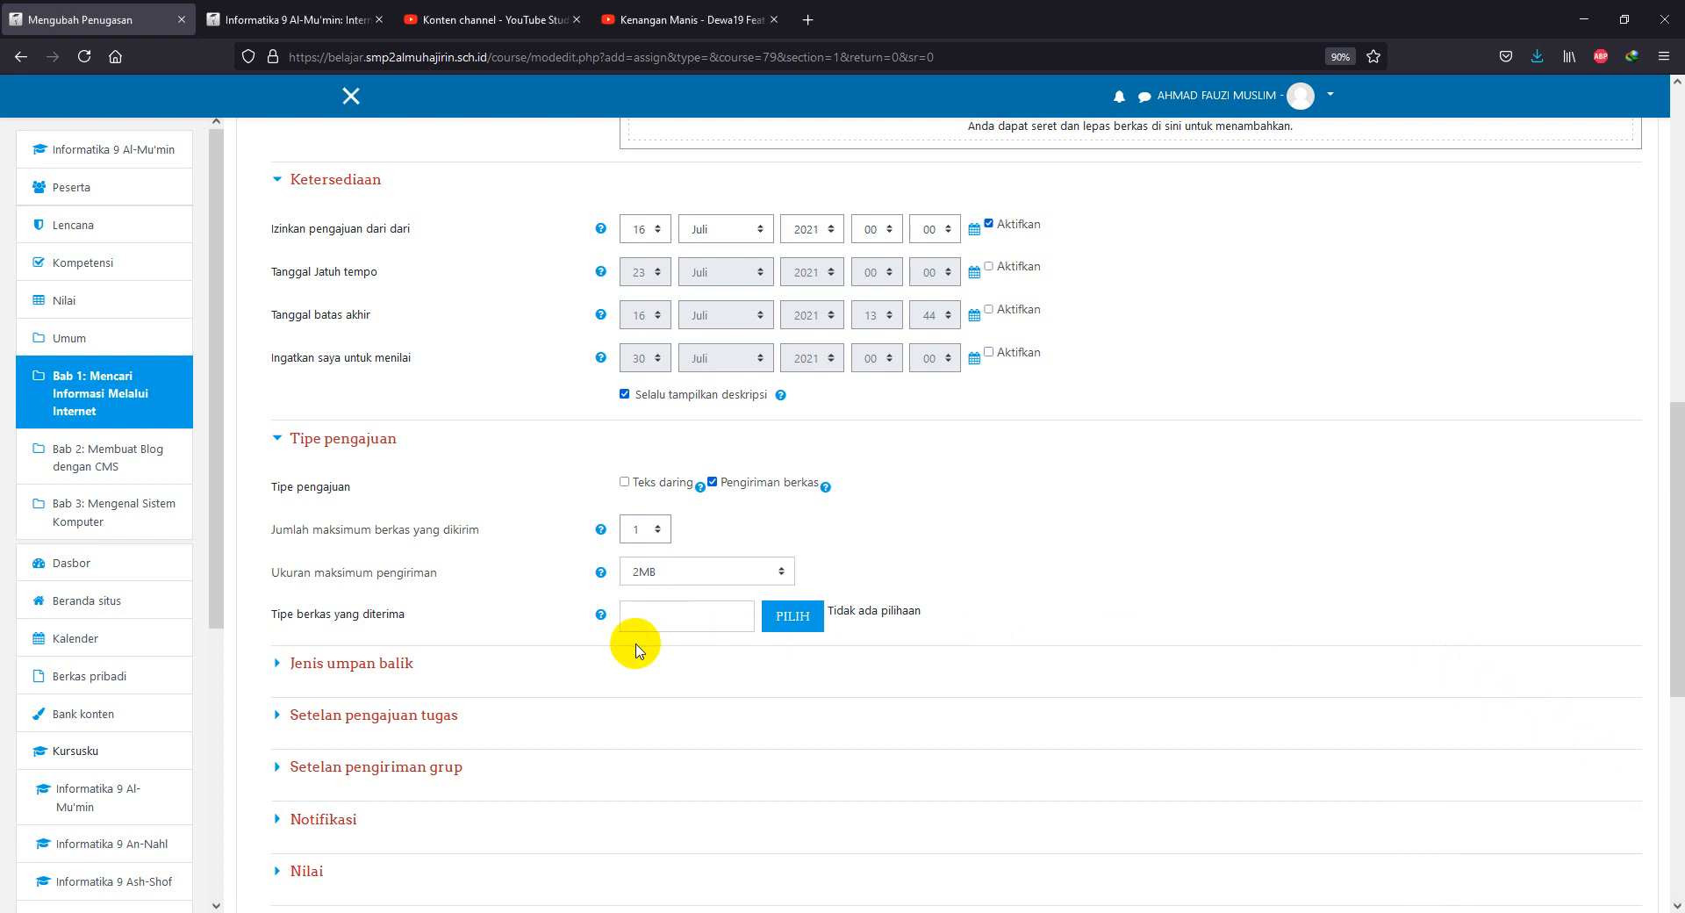
# Restrict the accepted file types (Tipe berkas yang diterima) to PDF documents (.pdf) and save the selection.
pyautogui.click(785, 620)
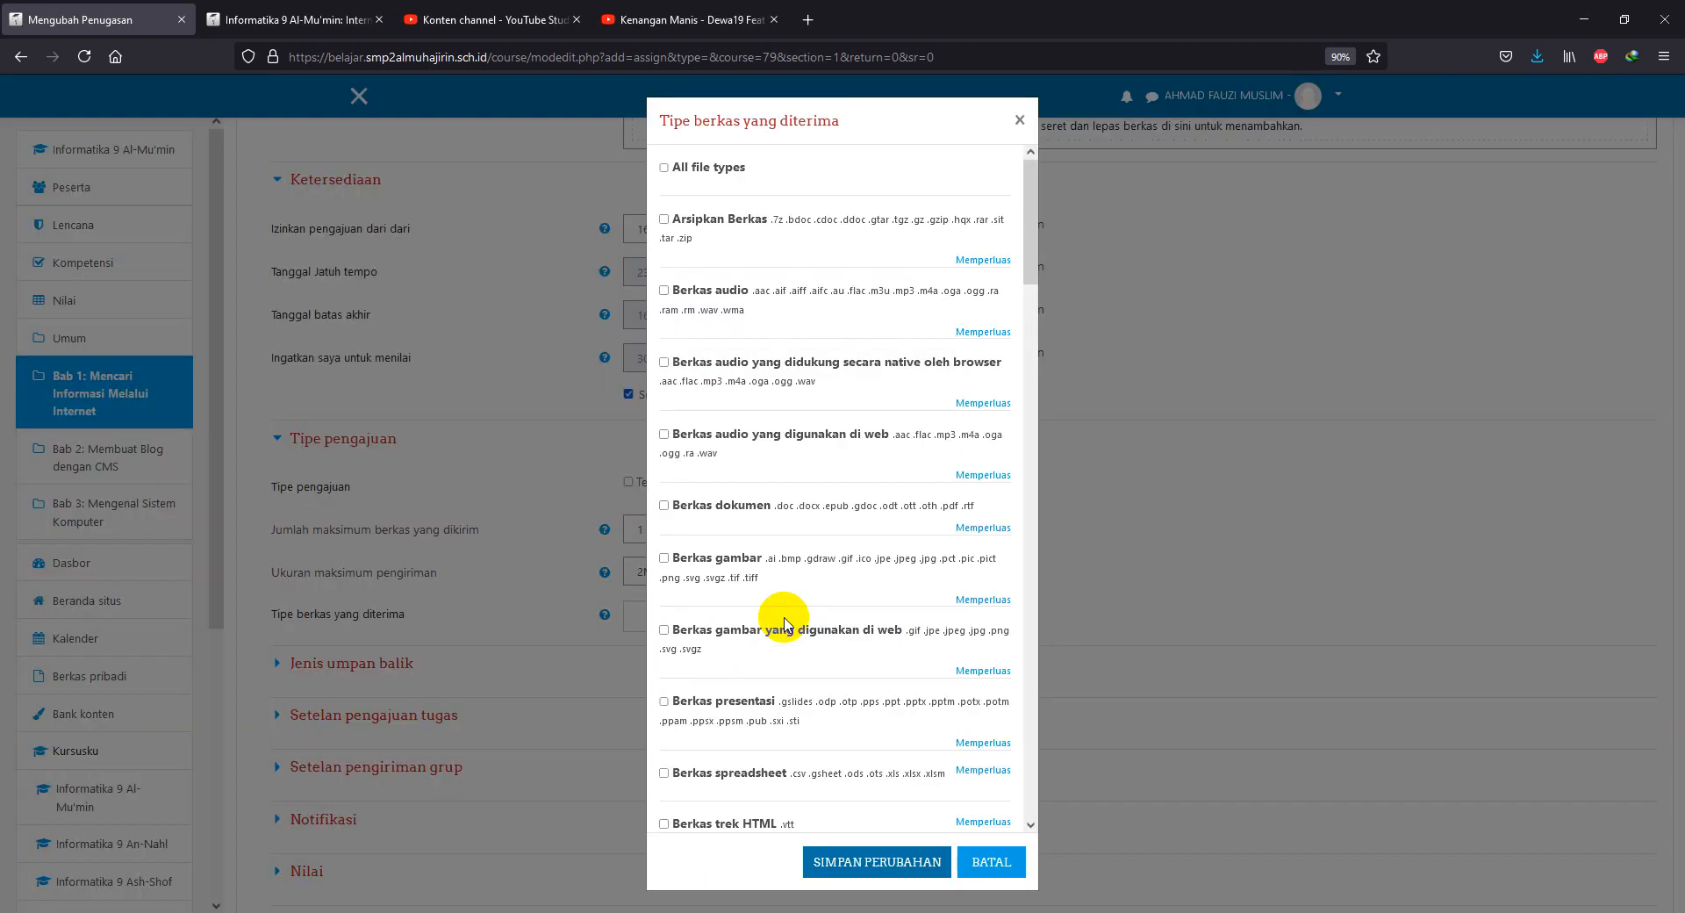
pyautogui.scroll(-3, 799, 544)
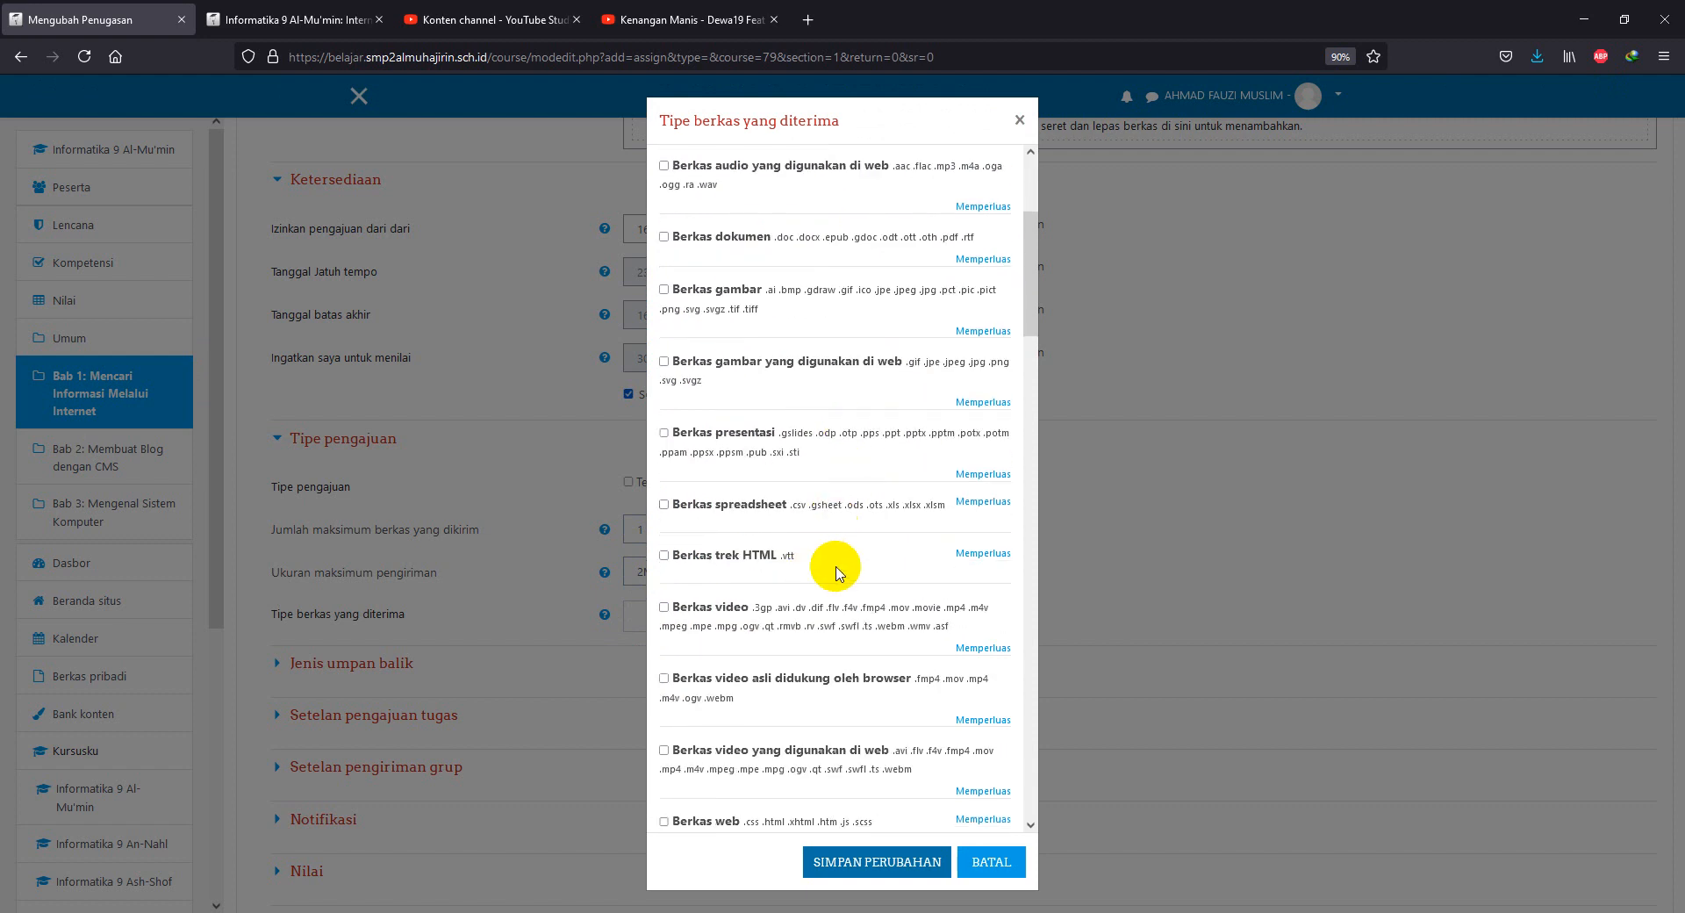
pyautogui.scroll(-2, 840, 573)
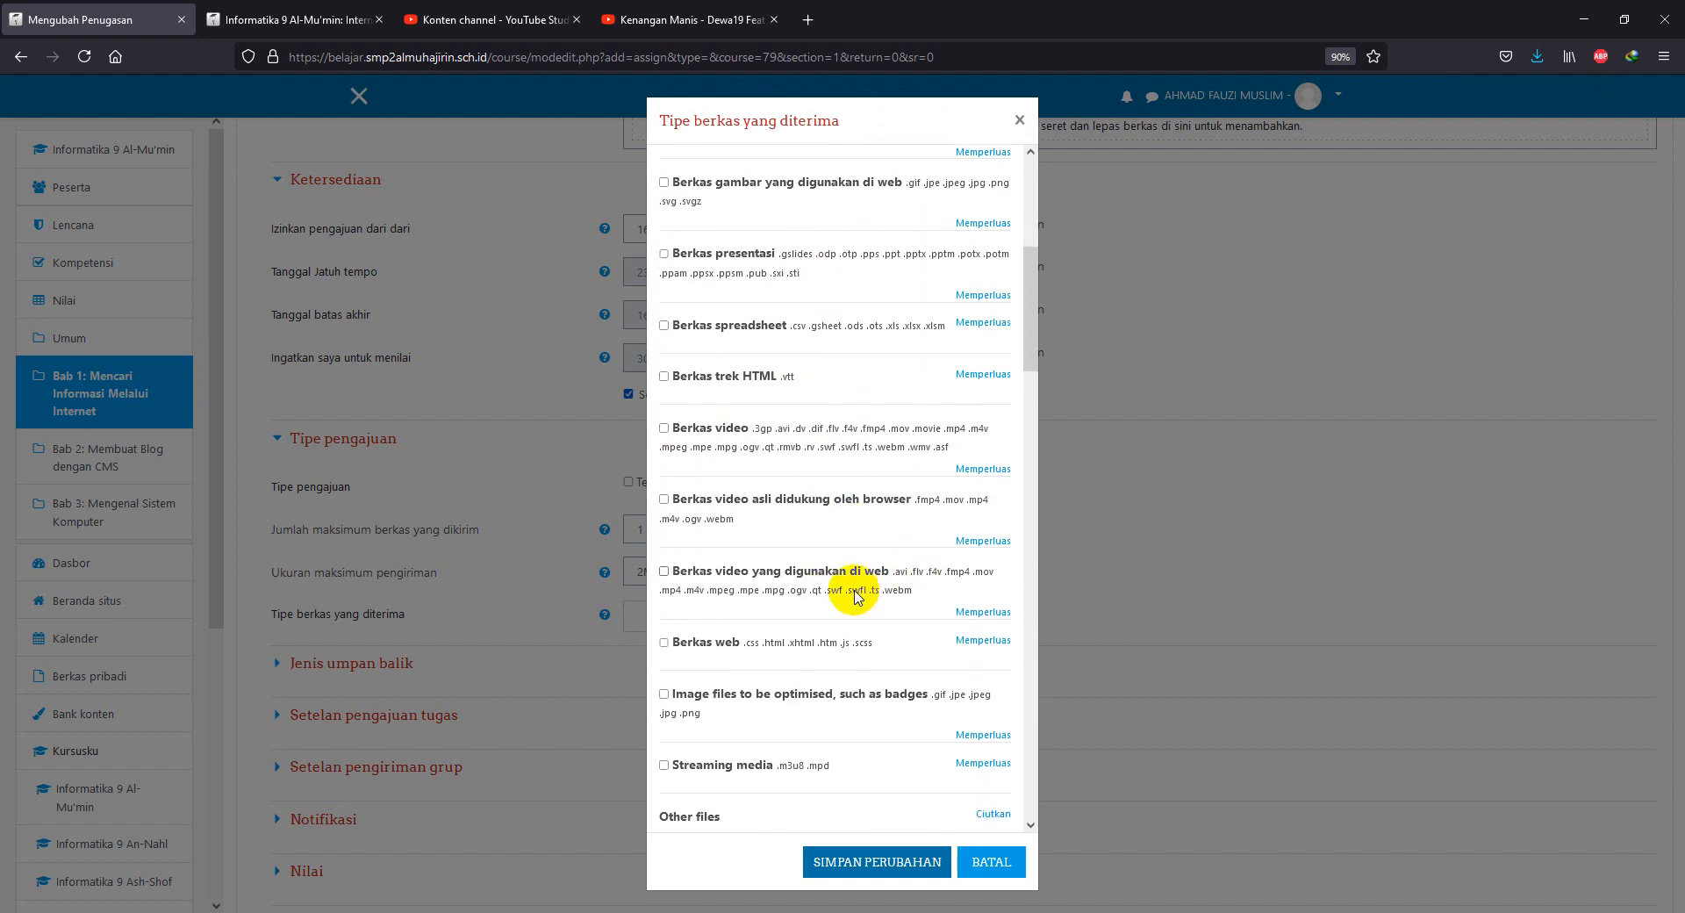
pyautogui.scroll(-2, 865, 650)
pyautogui.scroll(-2, 763, 660)
pyautogui.scroll(5, 763, 663)
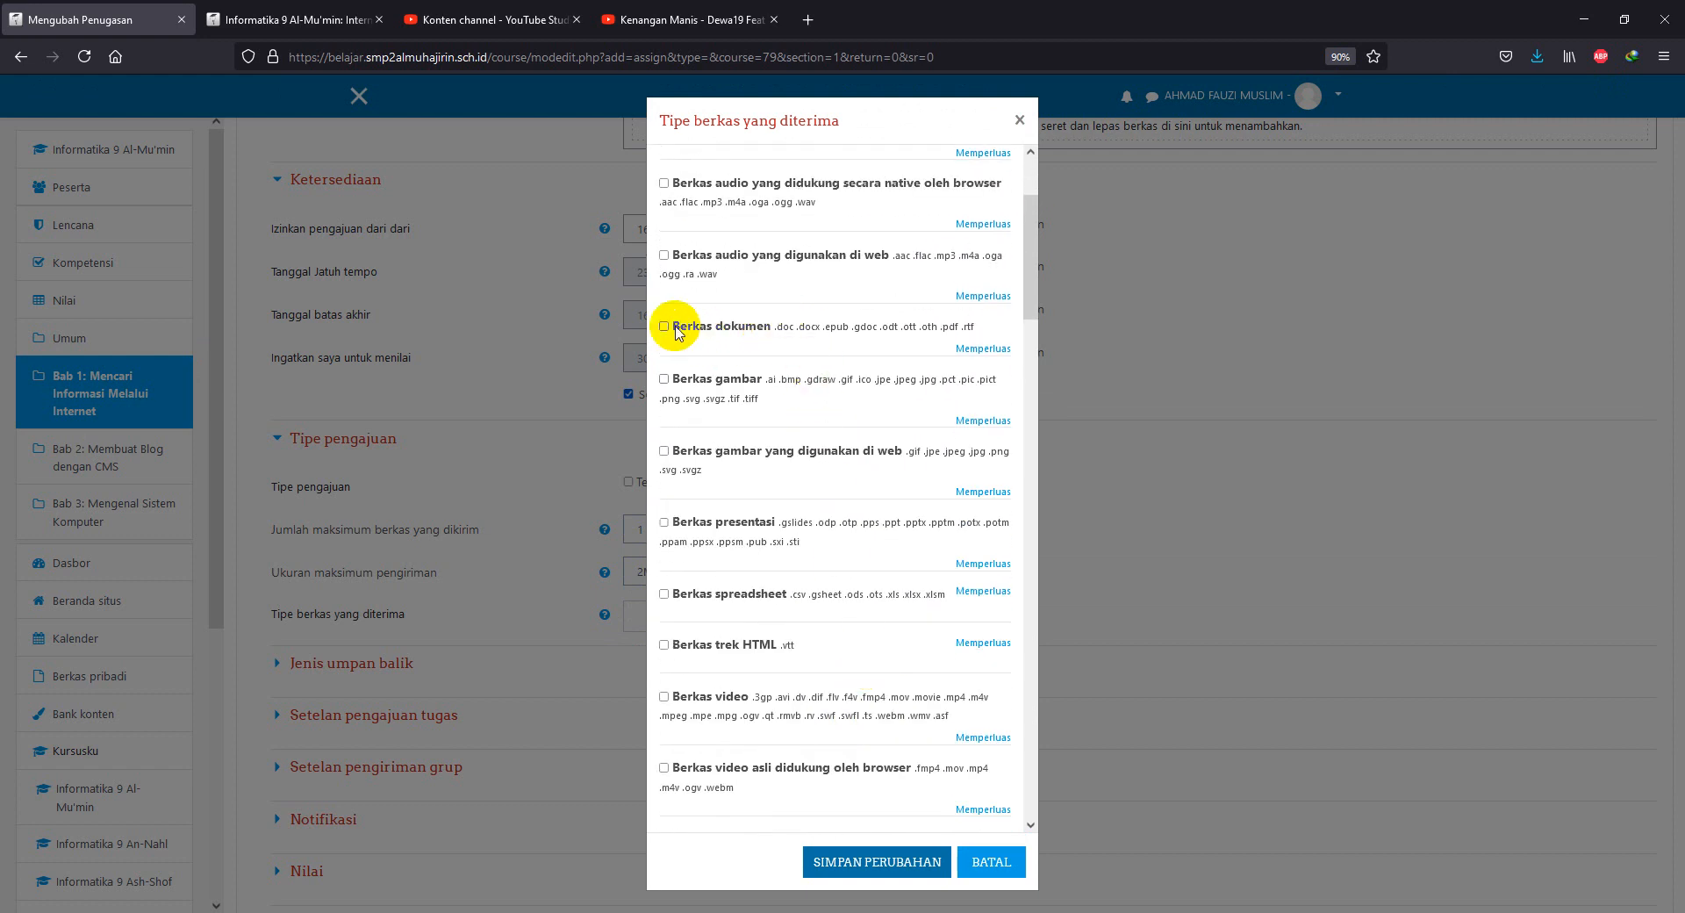
pyautogui.click(675, 326)
pyautogui.click(985, 349)
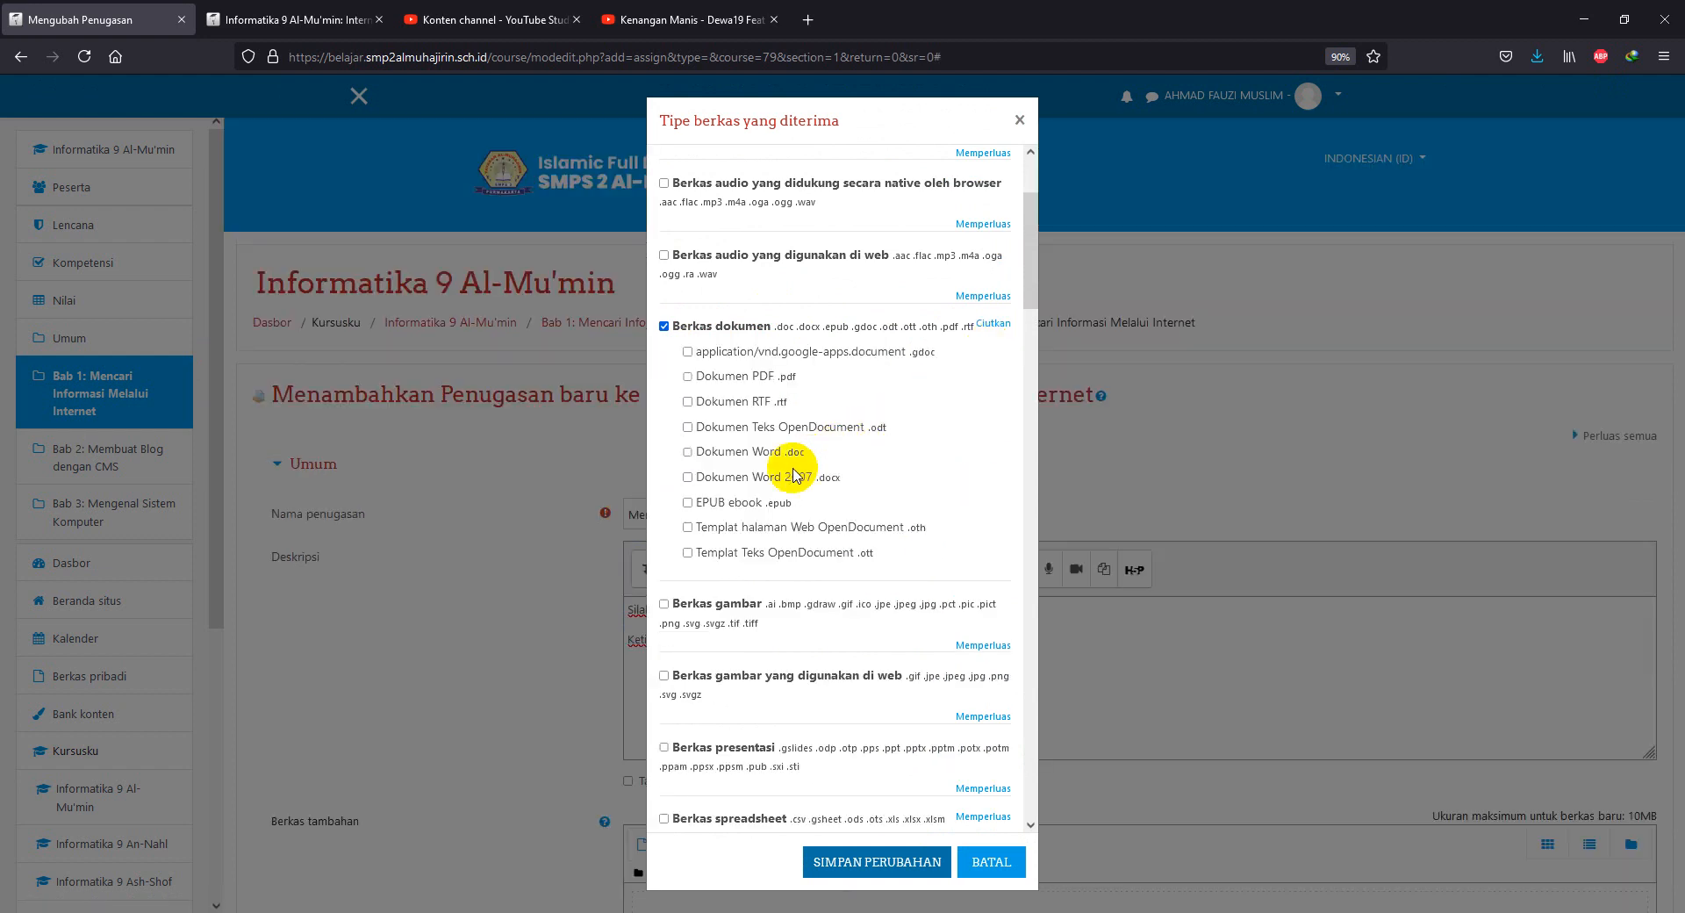
pyautogui.click(666, 329)
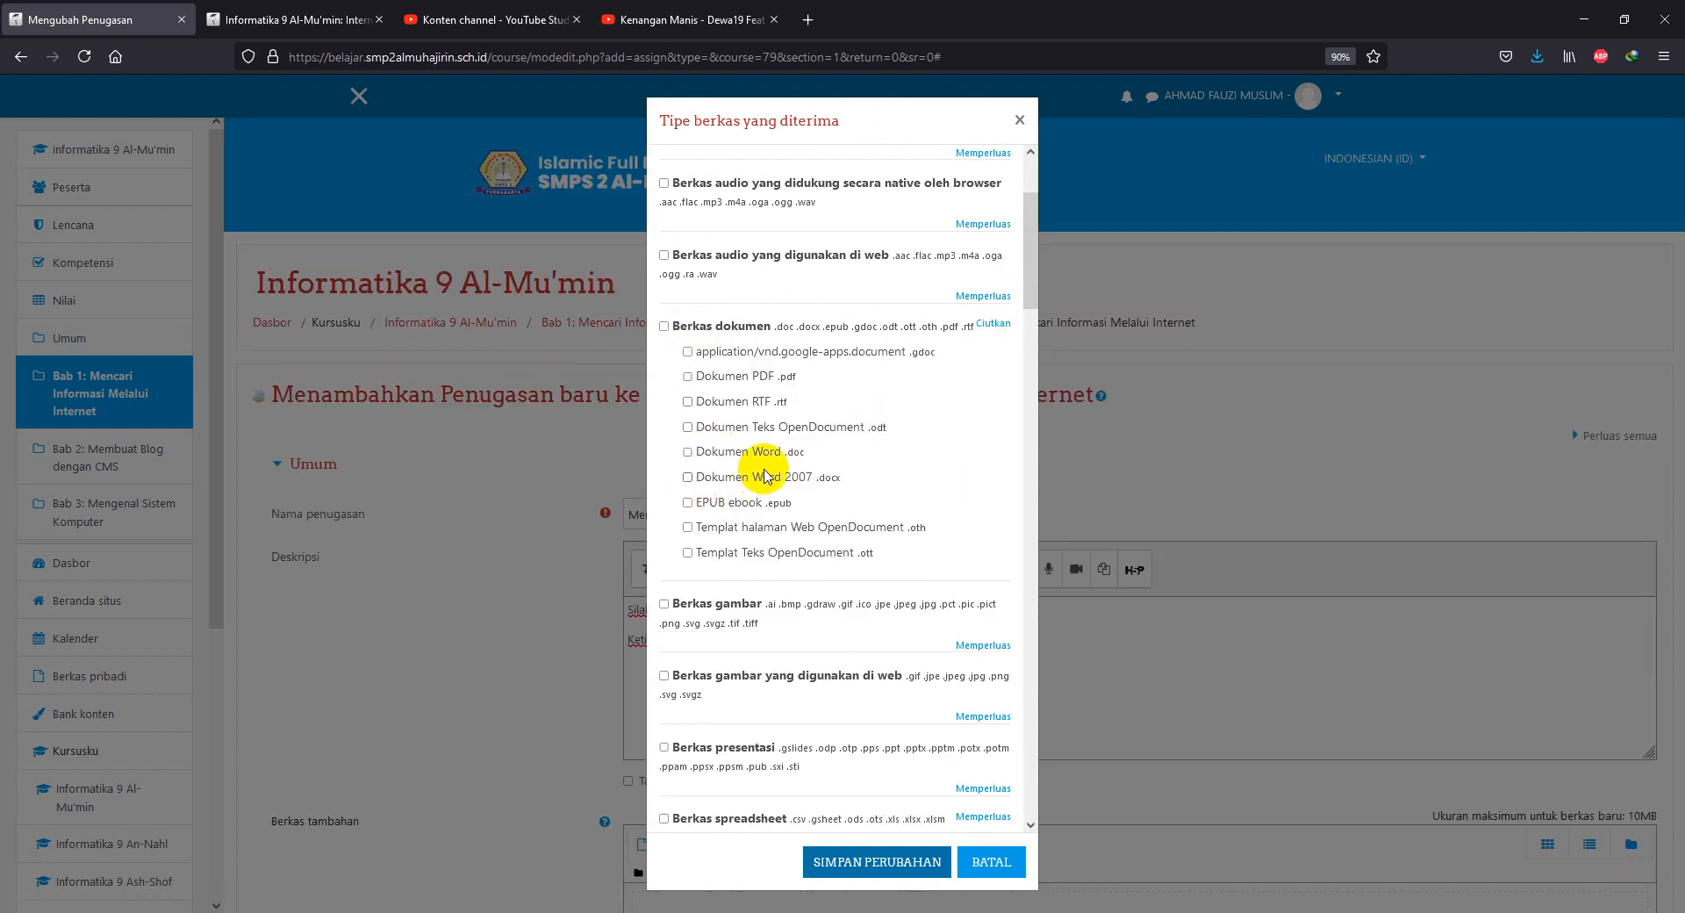
pyautogui.click(692, 377)
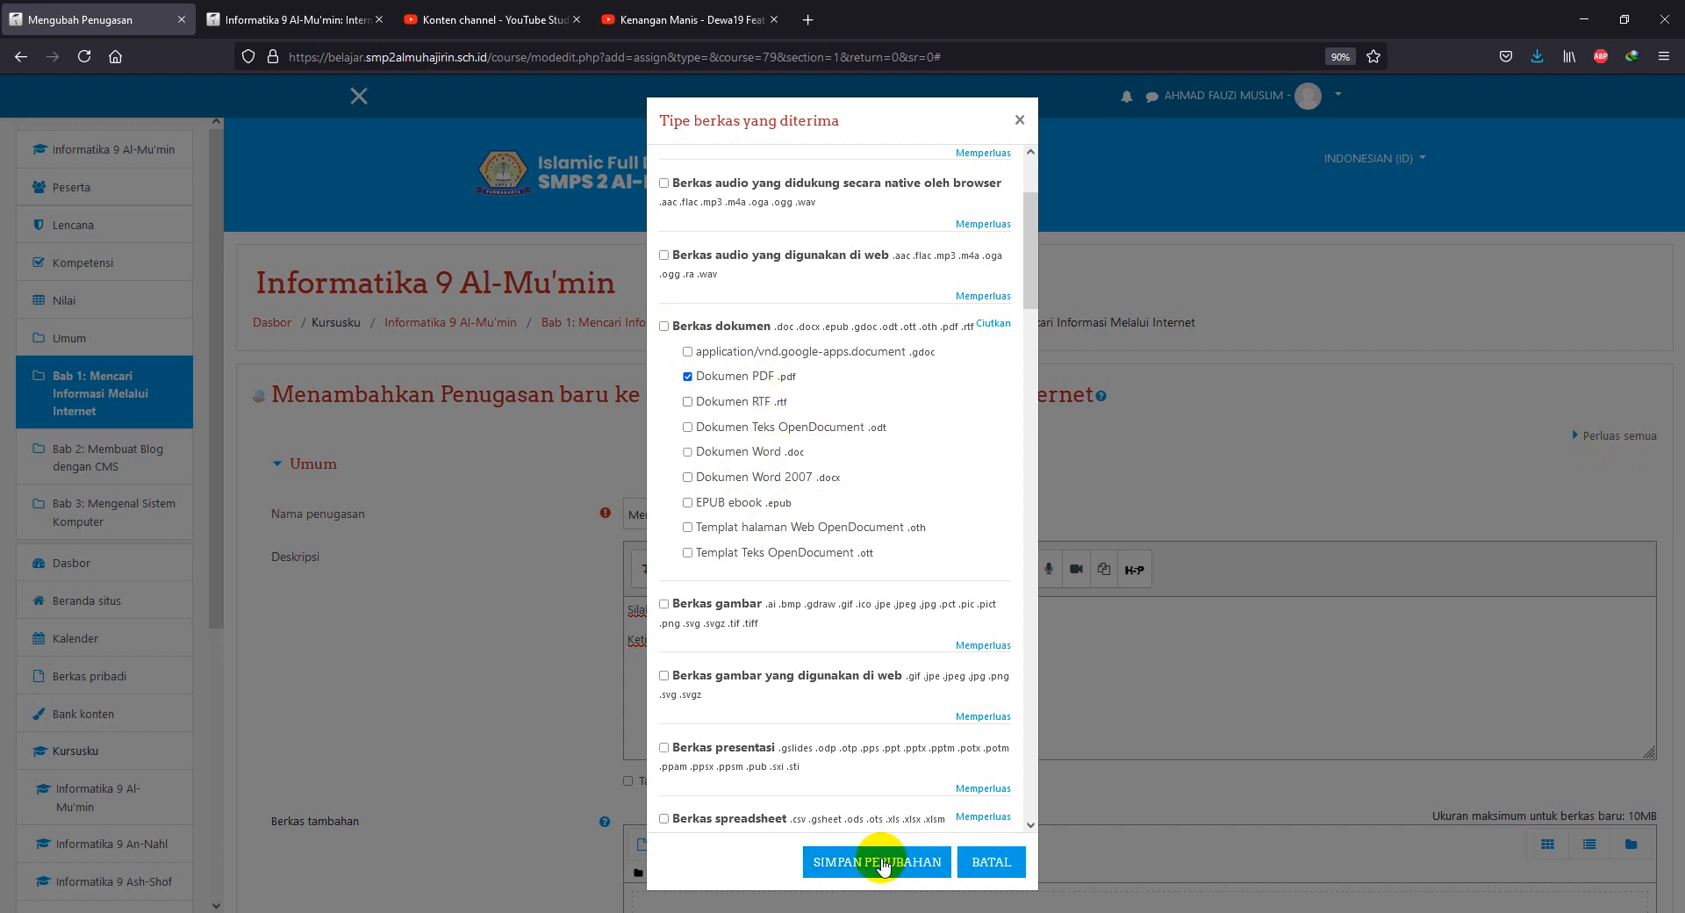
pyautogui.click(882, 864)
# Set activity completion to automatic when conditions are met, also requiring students to receive a grade, and save the assignment back to the course.
pyautogui.scroll(-3, 790, 685)
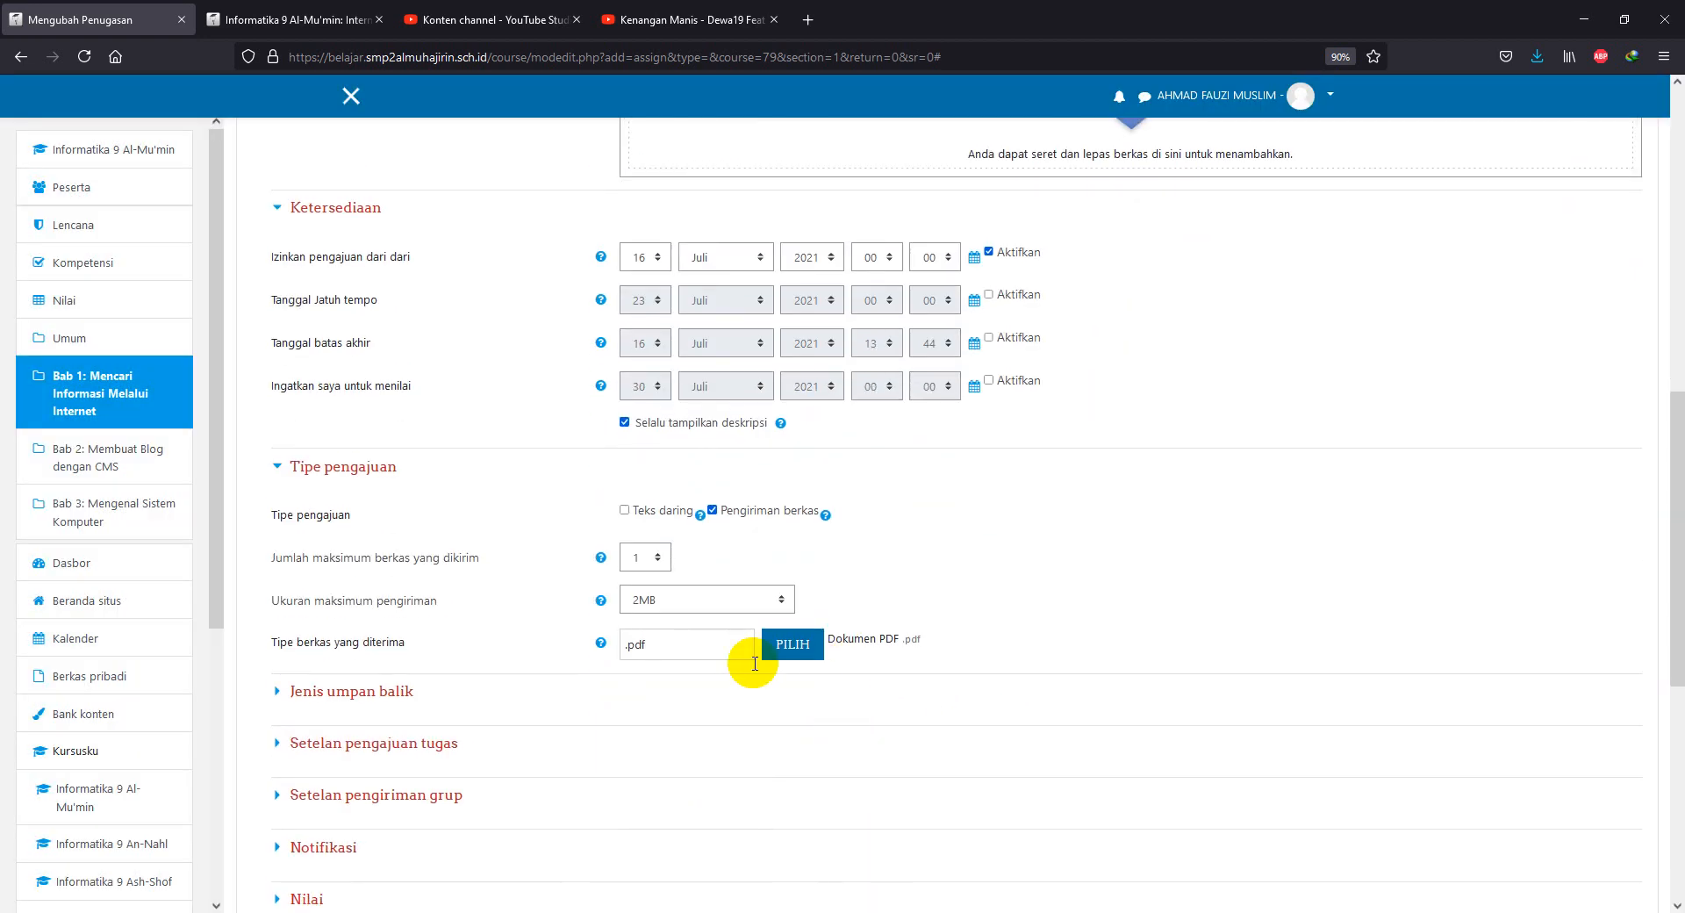
pyautogui.scroll(-4, 512, 681)
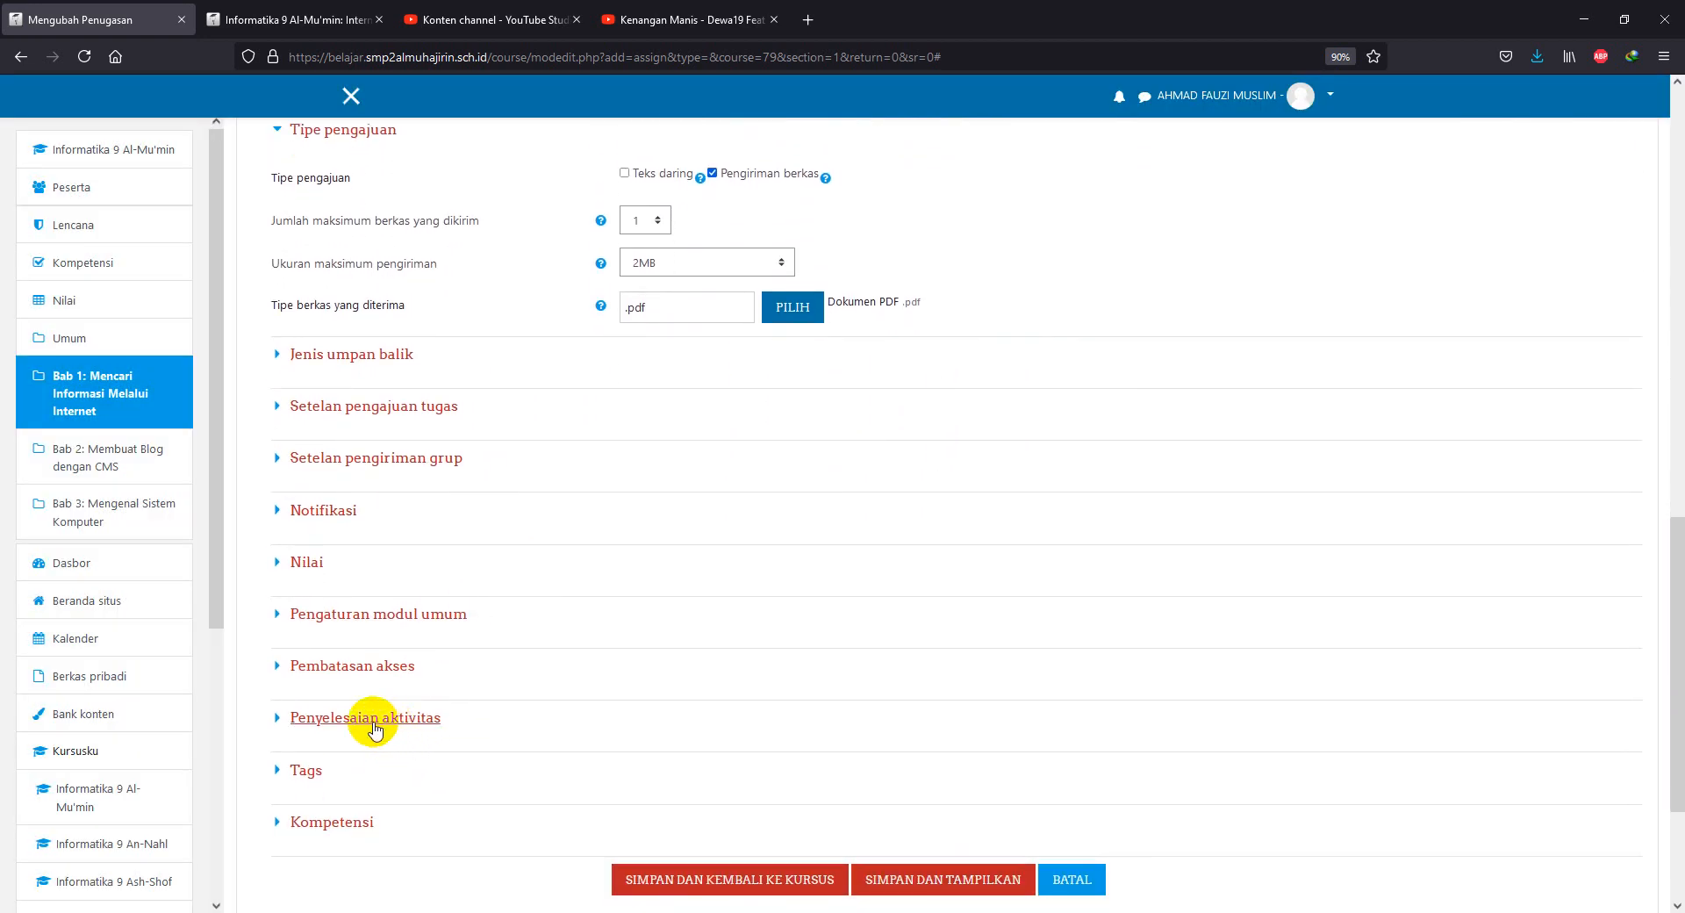
pyautogui.click(374, 726)
pyautogui.scroll(-2, 790, 649)
pyautogui.click(821, 601)
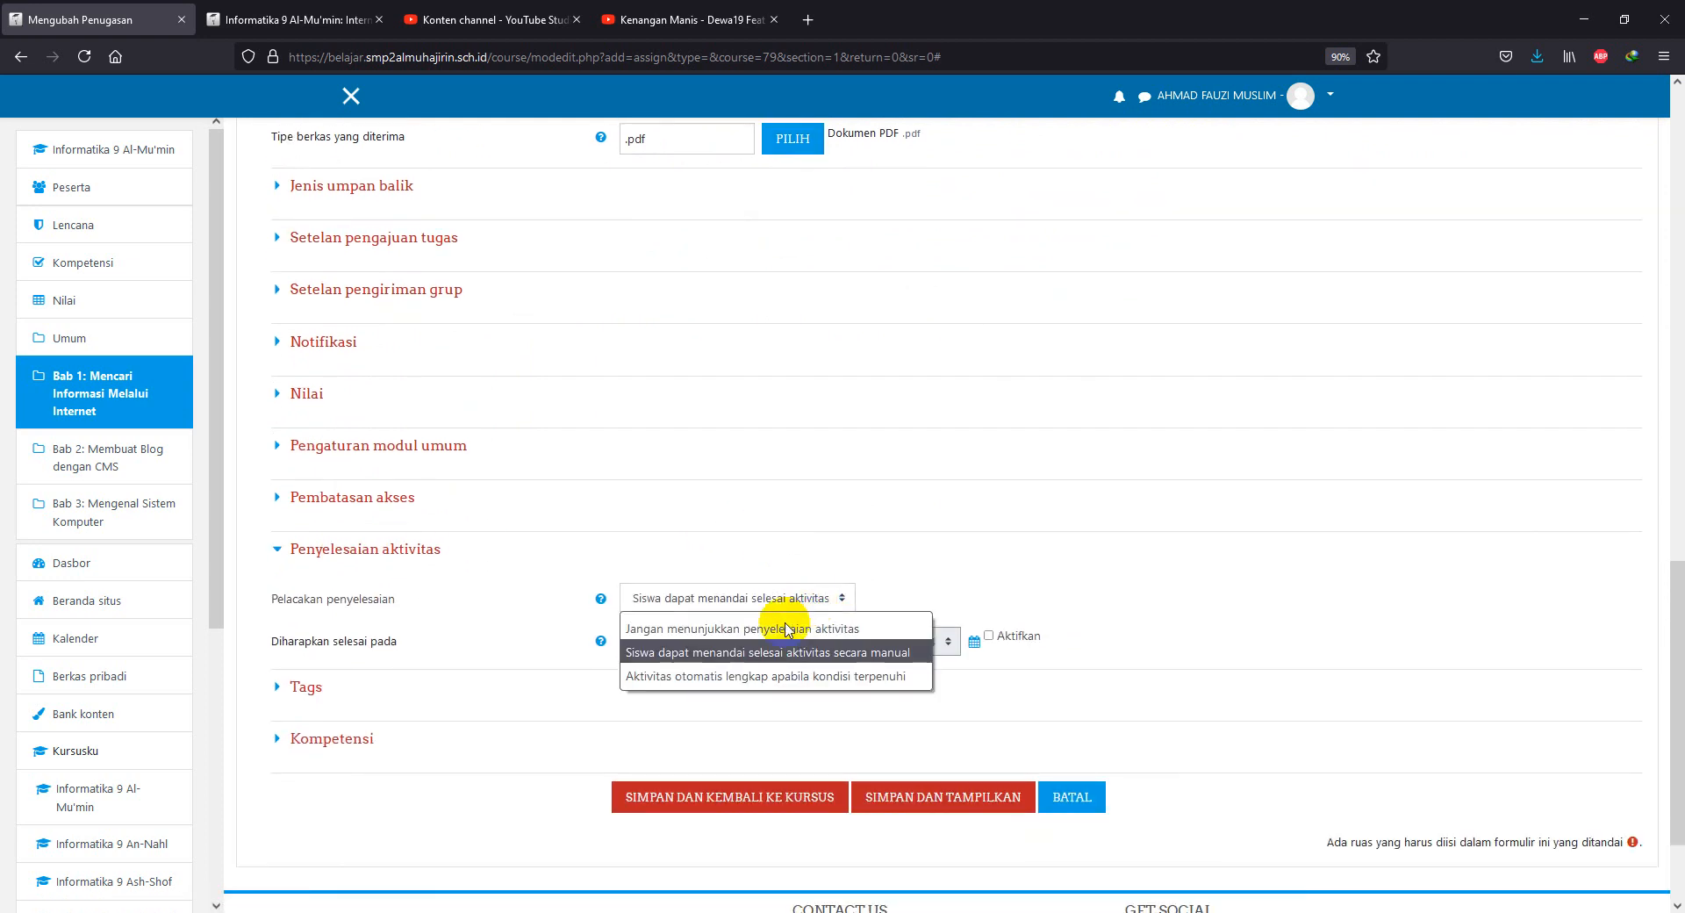
pyautogui.click(748, 675)
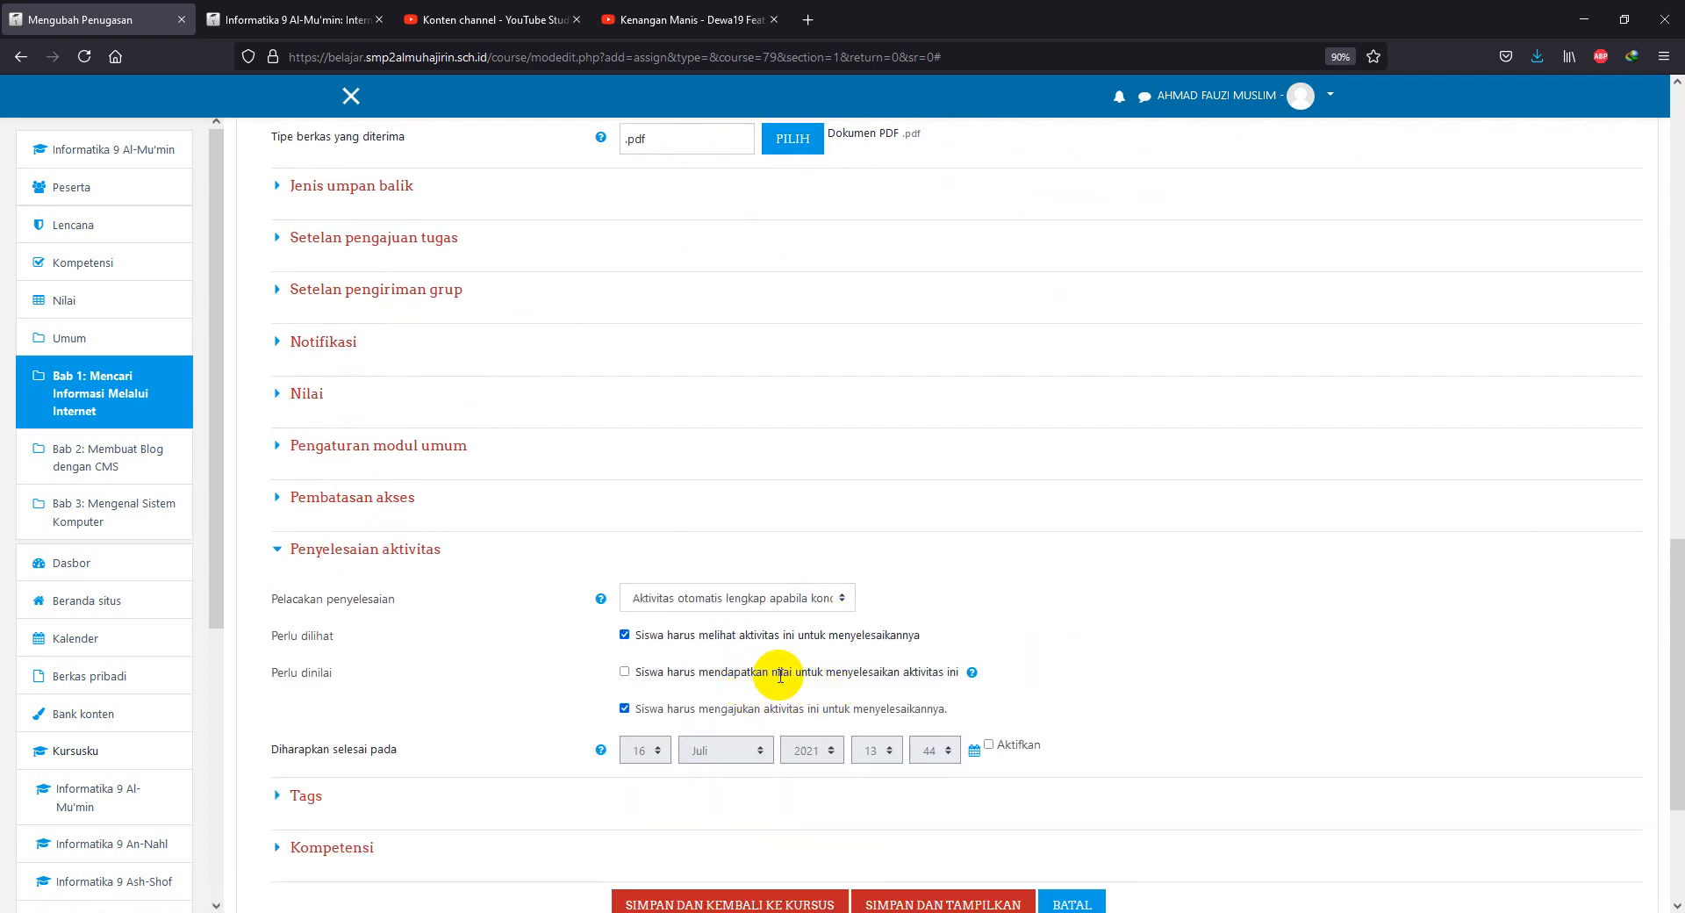
pyautogui.click(624, 671)
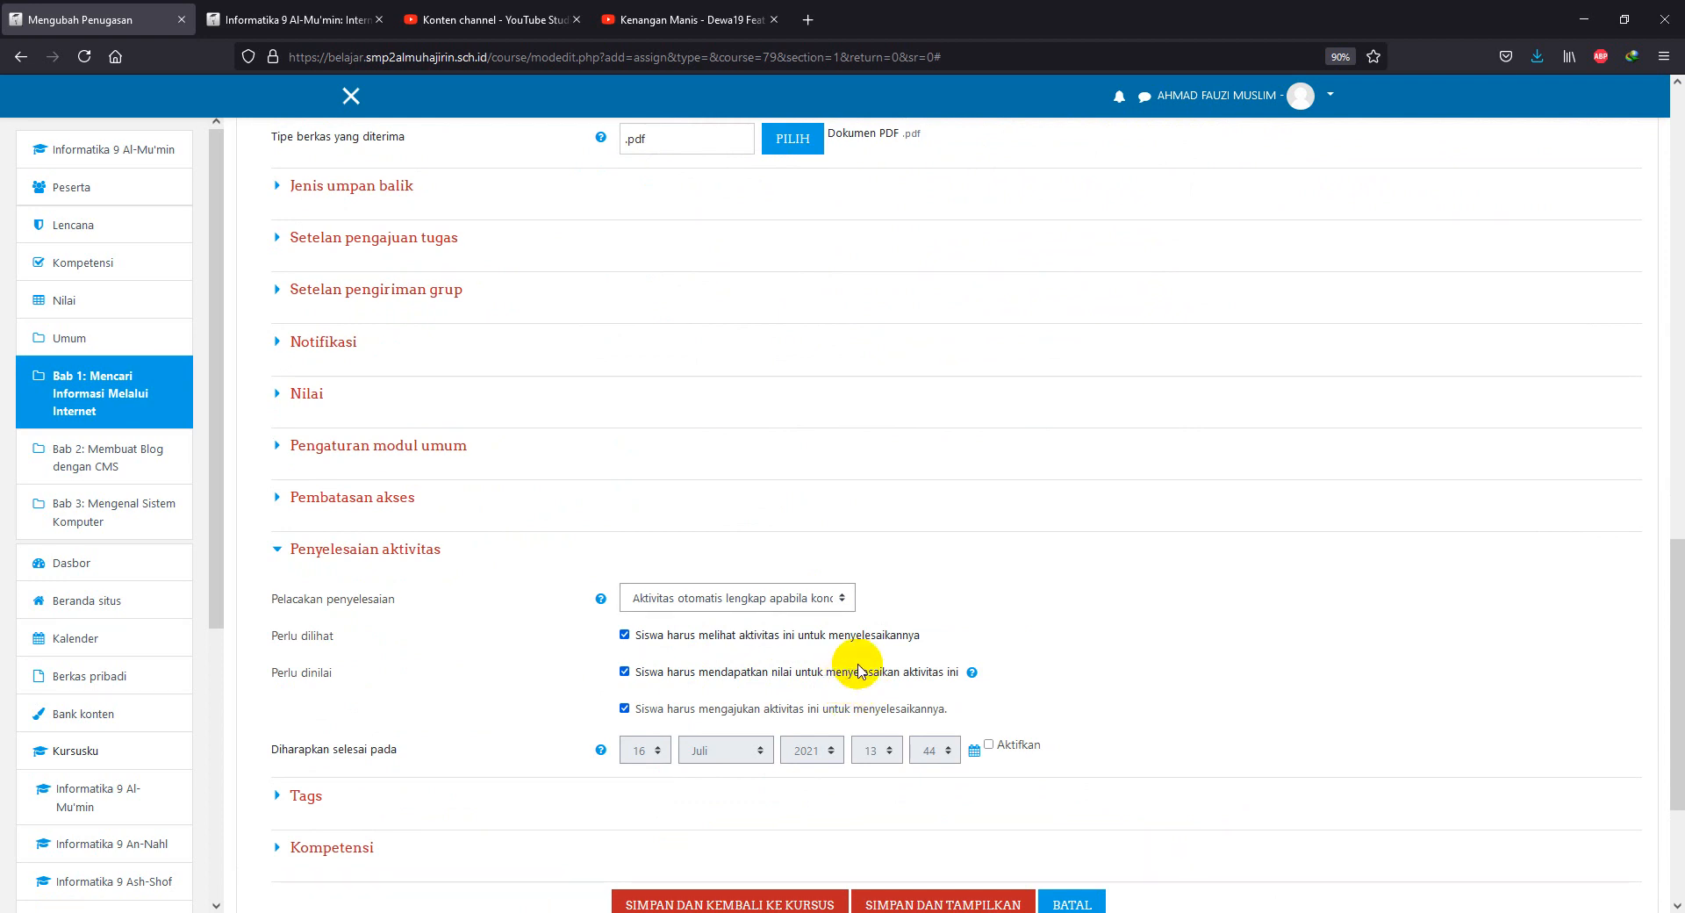
pyautogui.scroll(-2, 1000, 636)
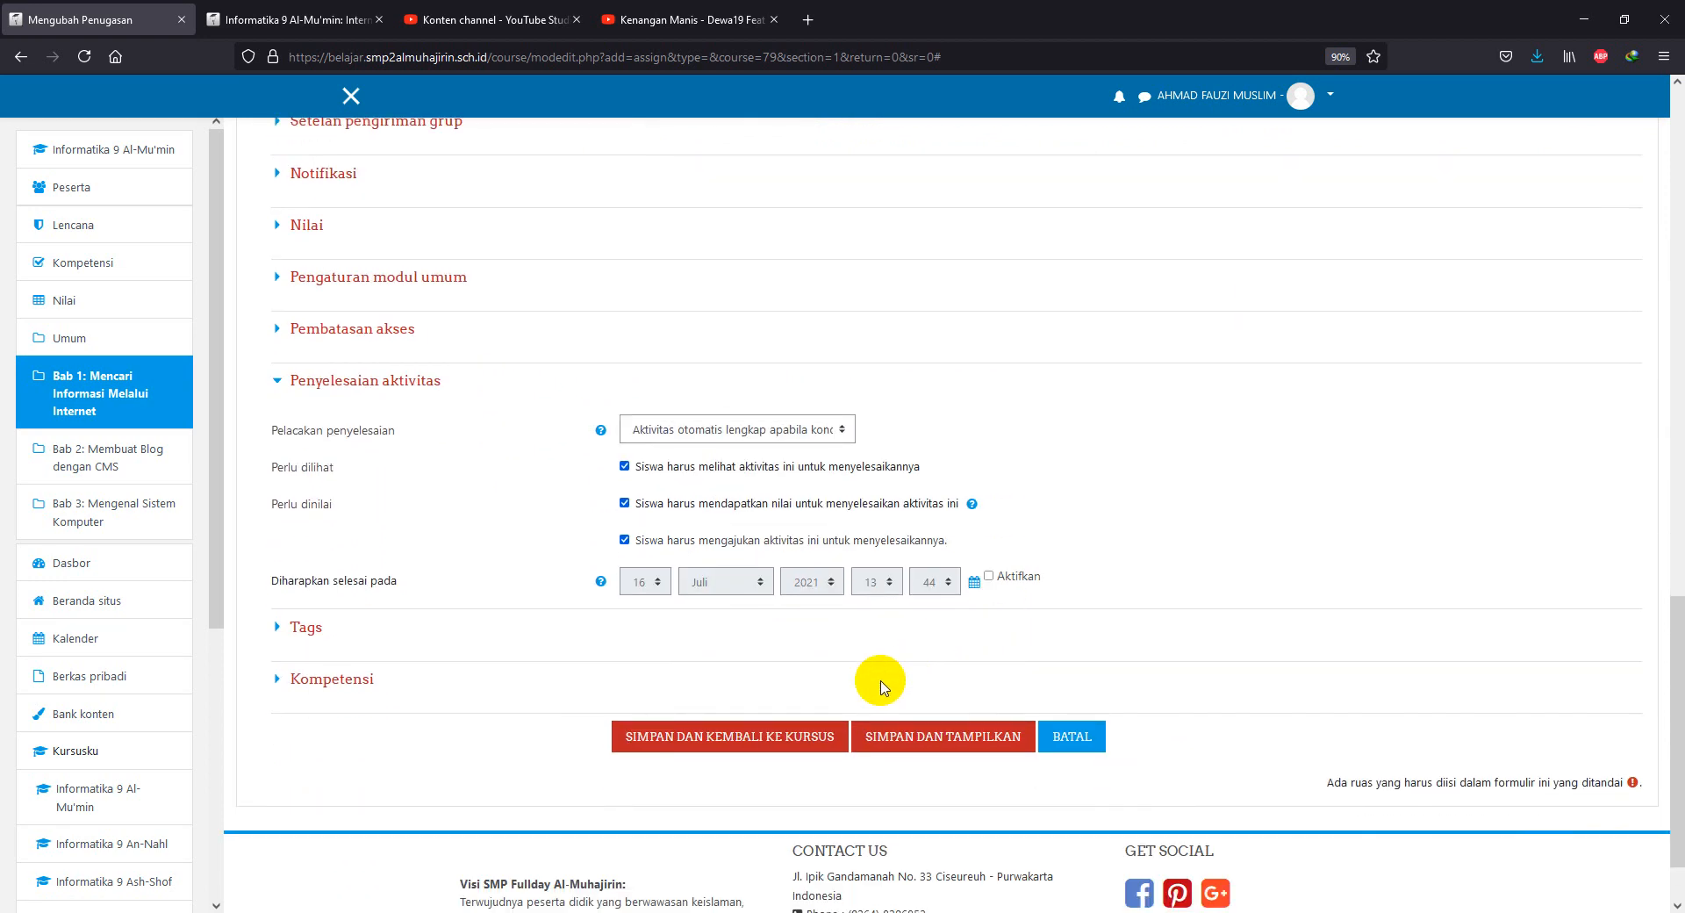
pyautogui.click(773, 740)
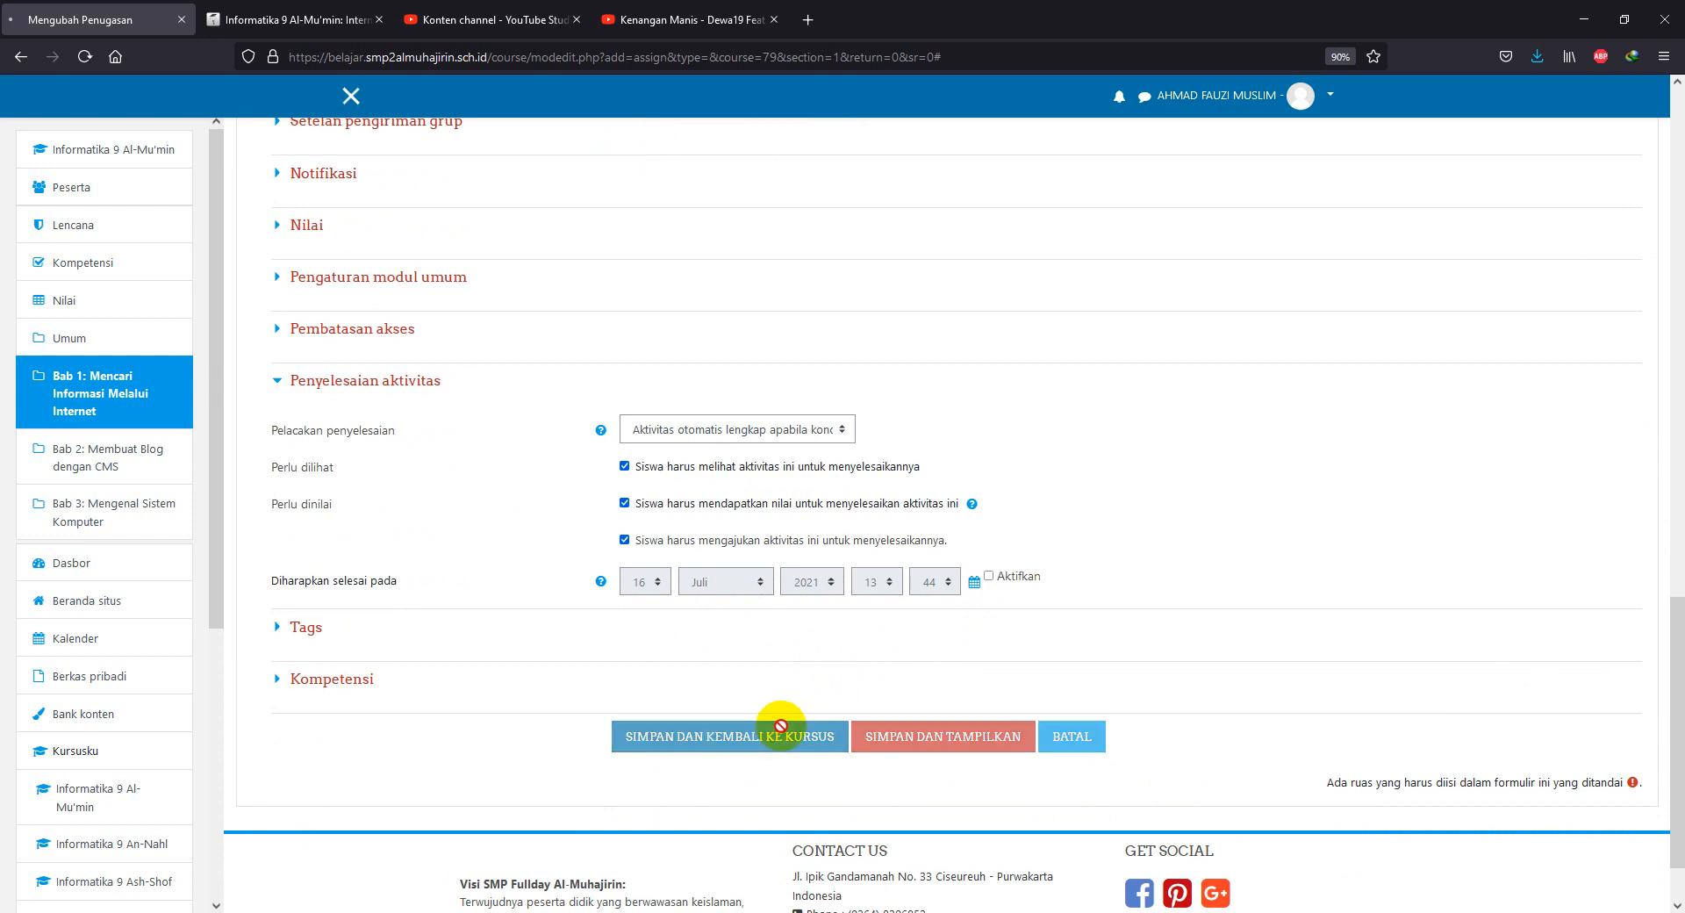
# Switch to the student role (Siswa) to preview the Informatika 9 Al-Mu'min course page.
pyautogui.scroll(2, 807, 573)
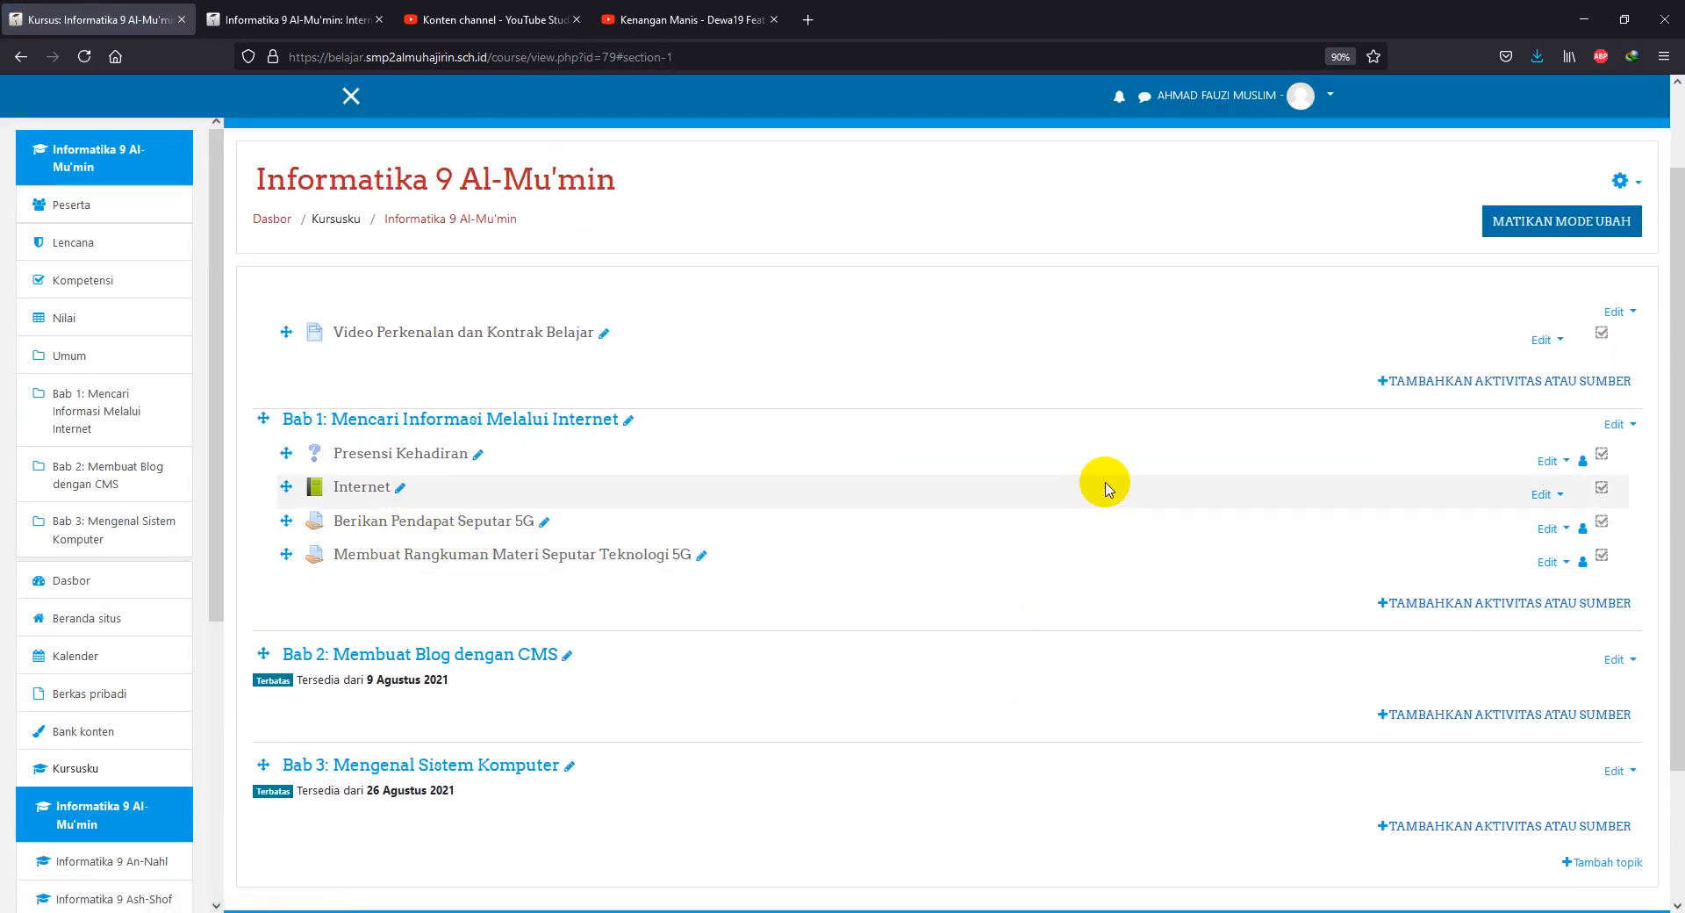
pyautogui.scroll(1, 1101, 481)
pyautogui.click(1329, 97)
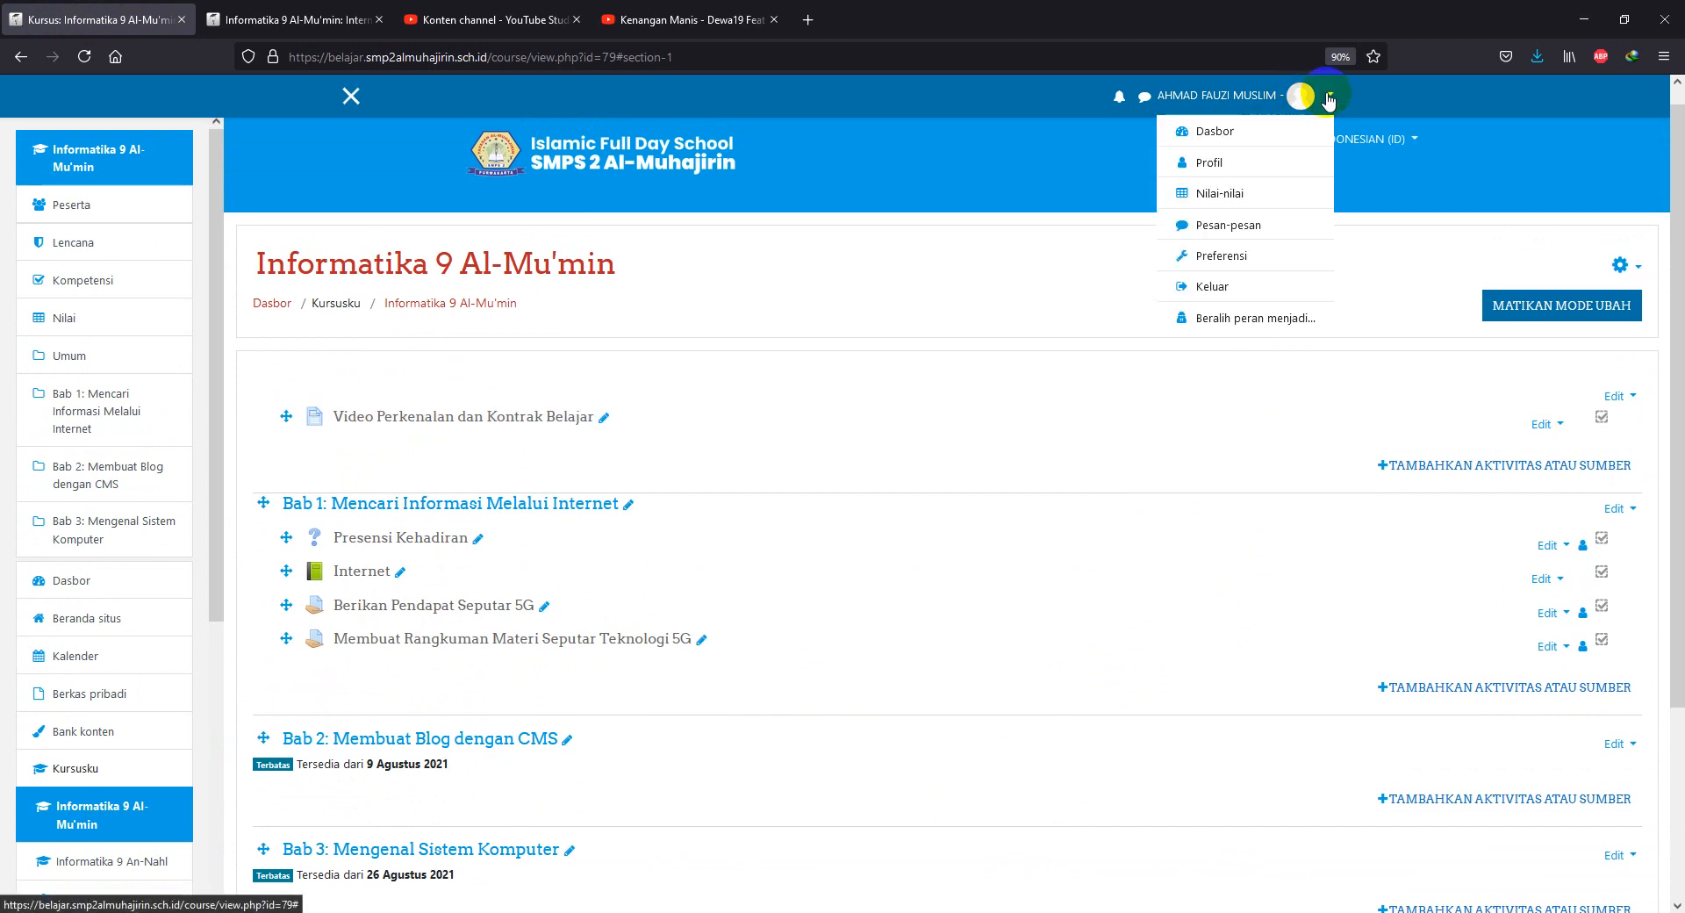
pyautogui.click(1230, 321)
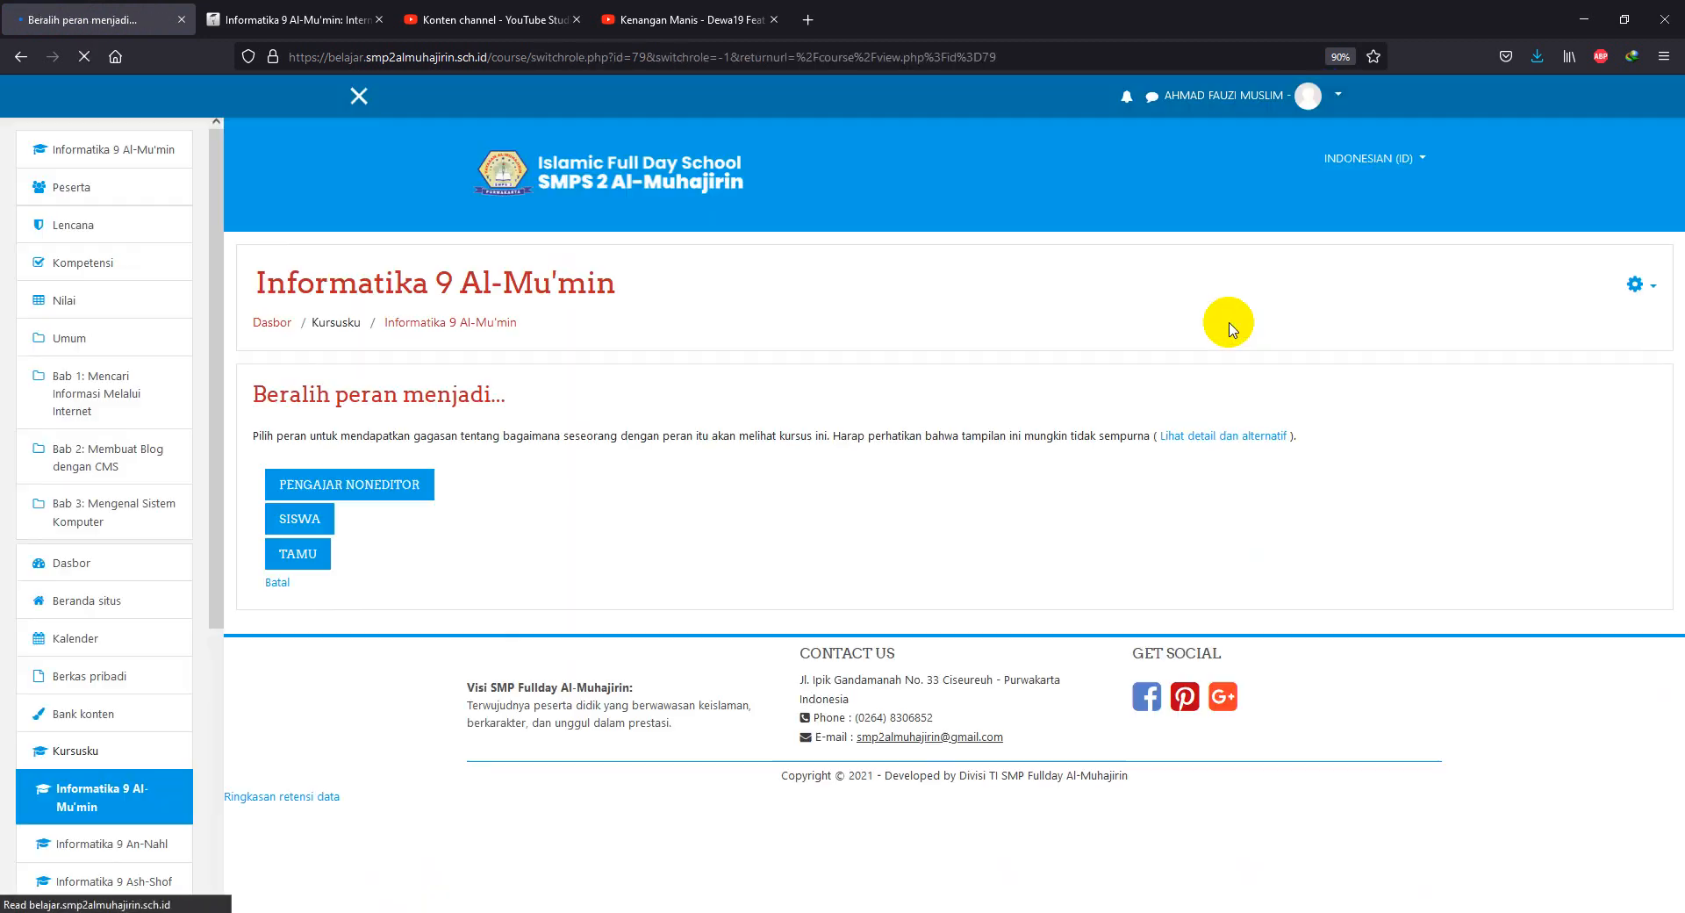
pyautogui.click(302, 527)
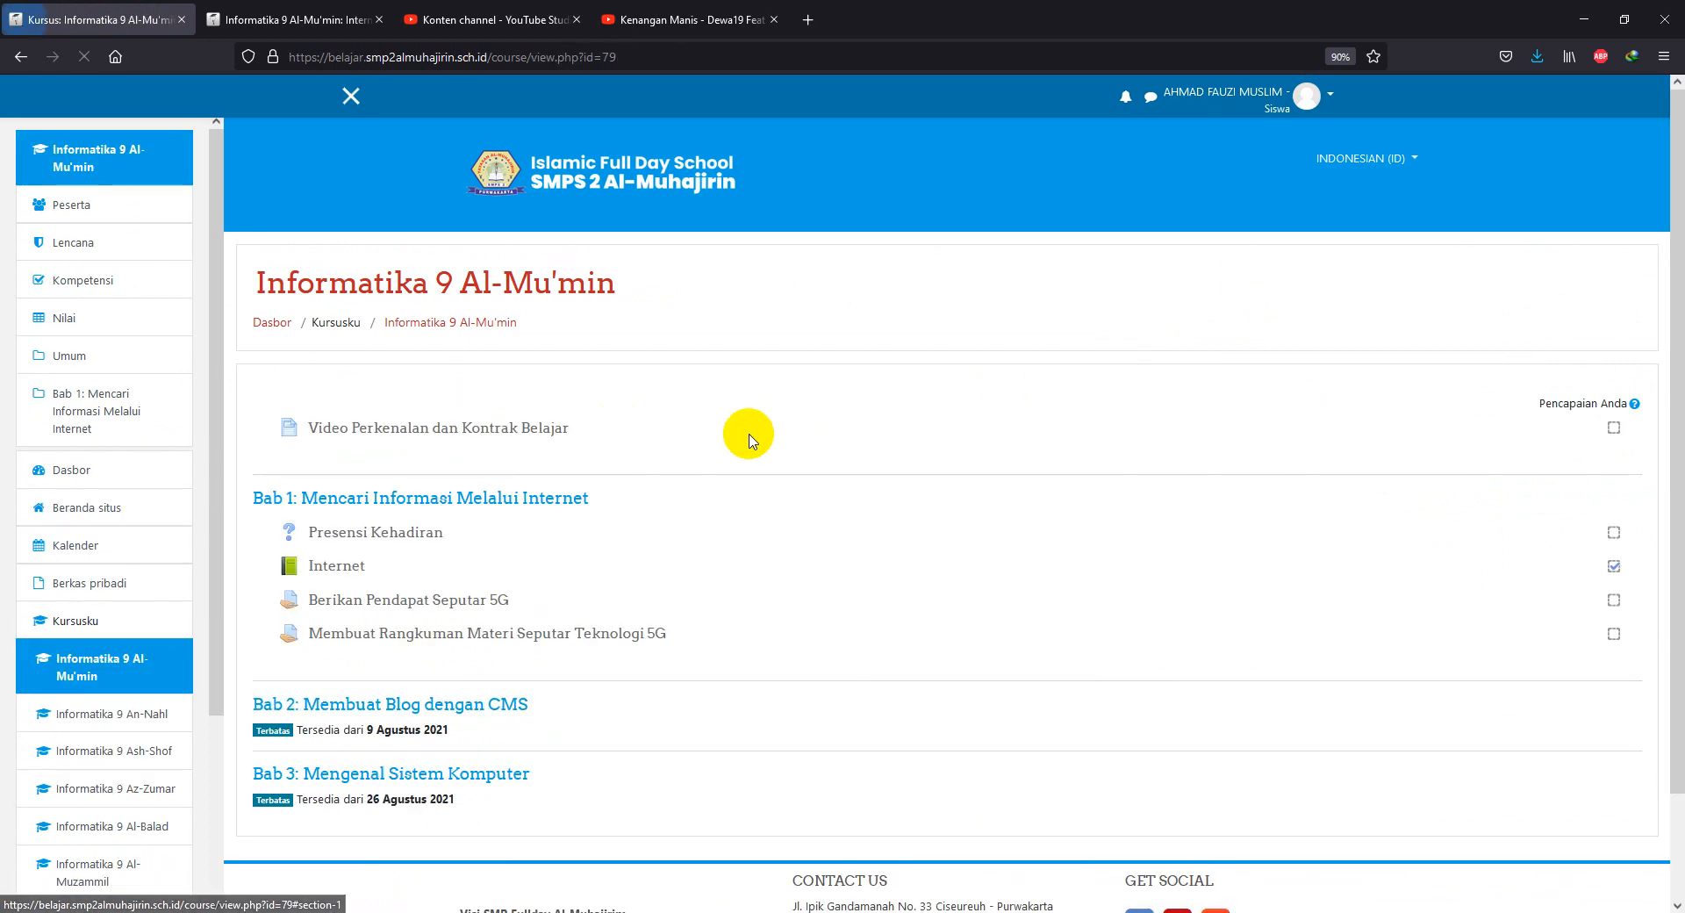
pyautogui.scroll(-1, 588, 526)
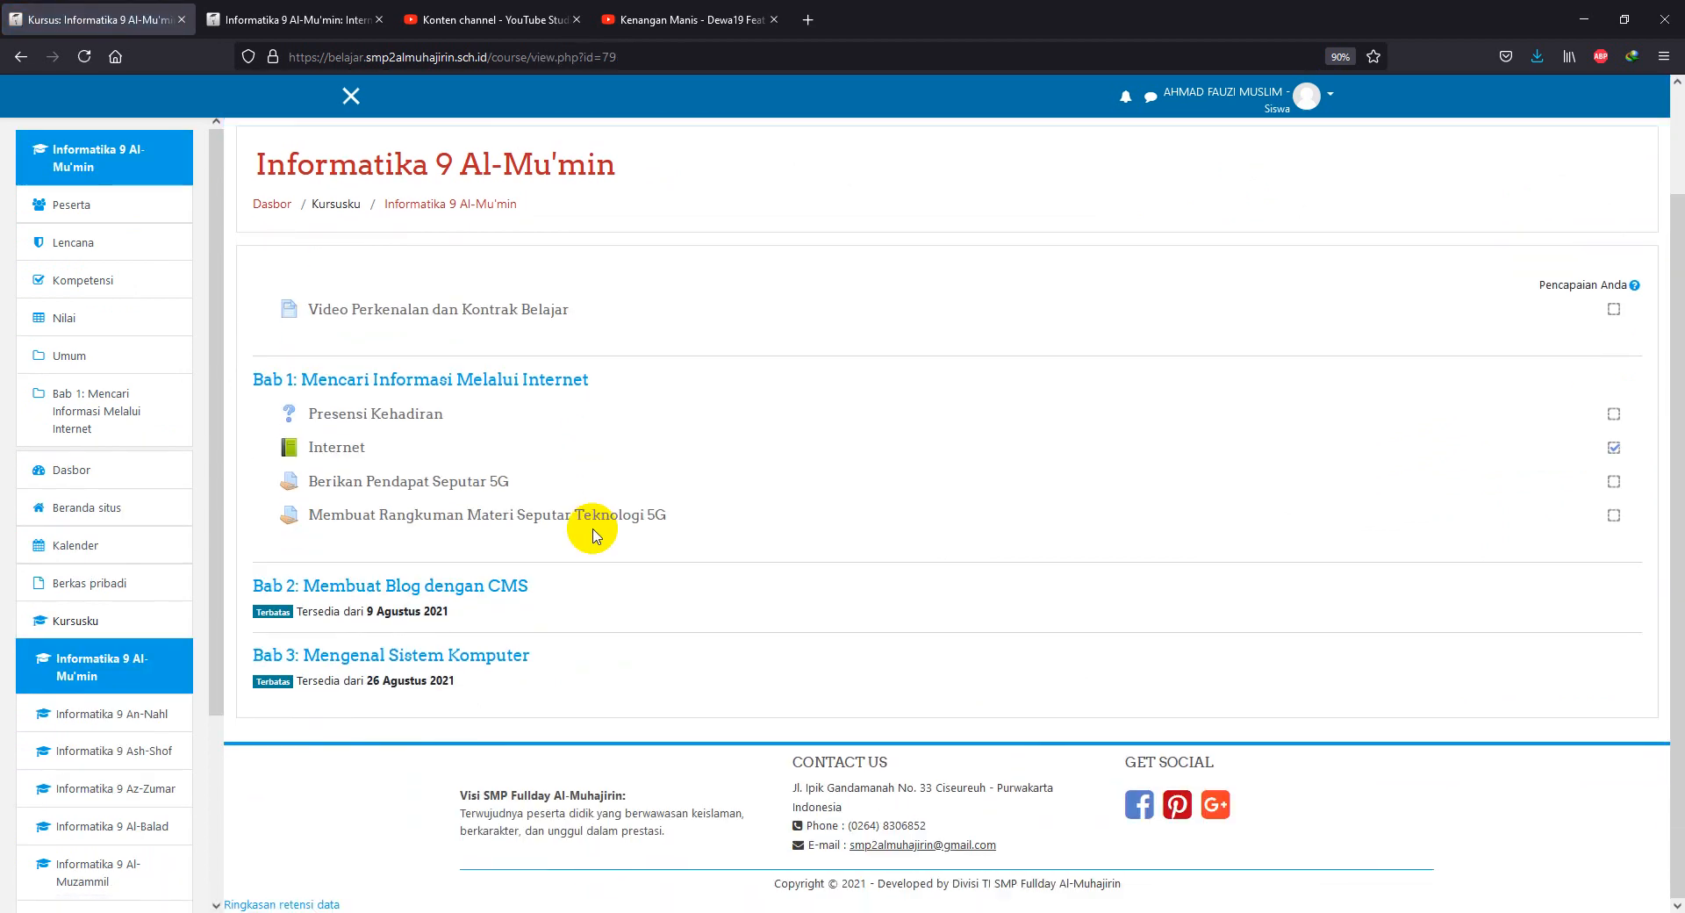
# View the online-text submission form of the Berikan Pendapat Seputar 5G assignment as a student, and cancel without submitting.
pyautogui.click(420, 489)
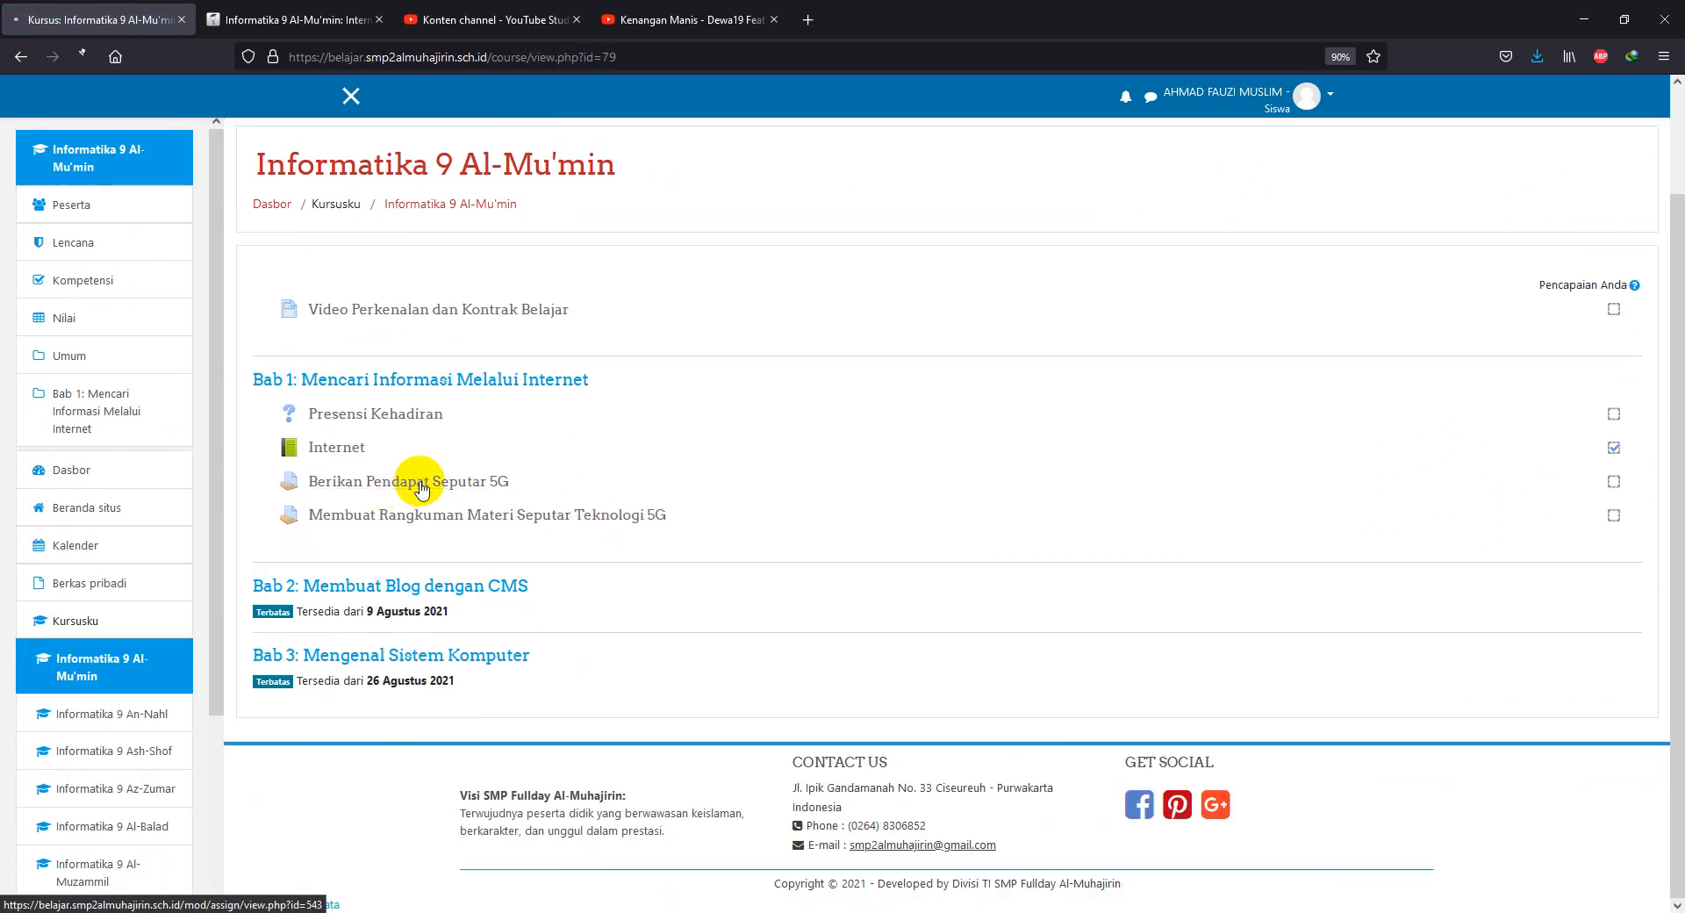
pyautogui.scroll(-2, 684, 518)
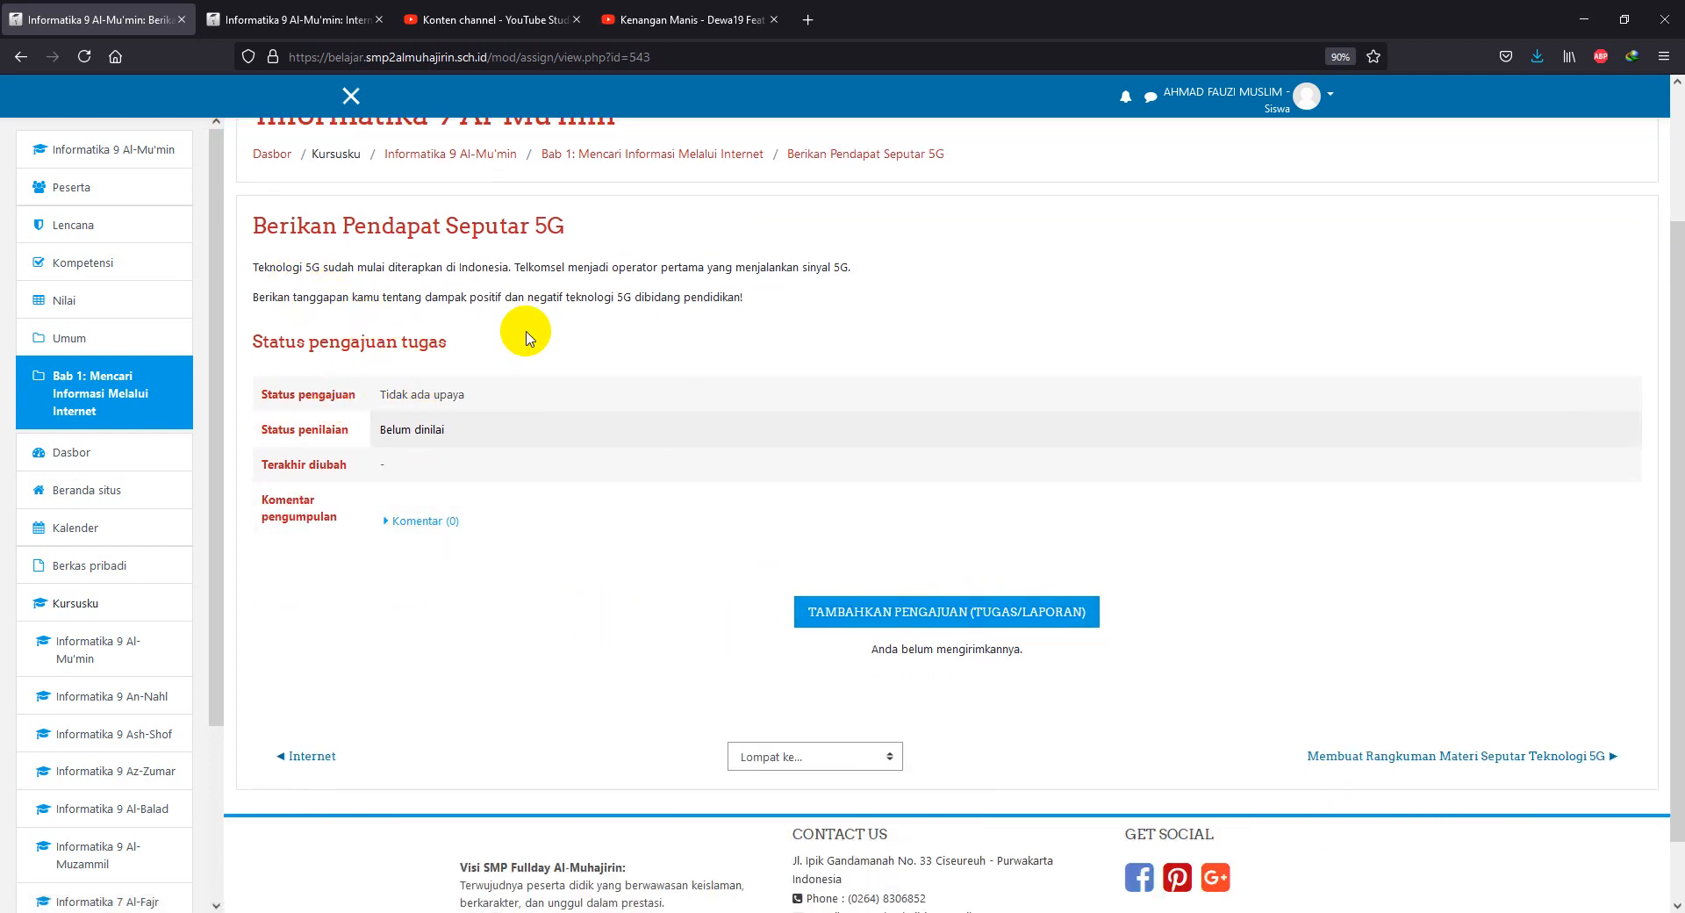
pyautogui.click(921, 615)
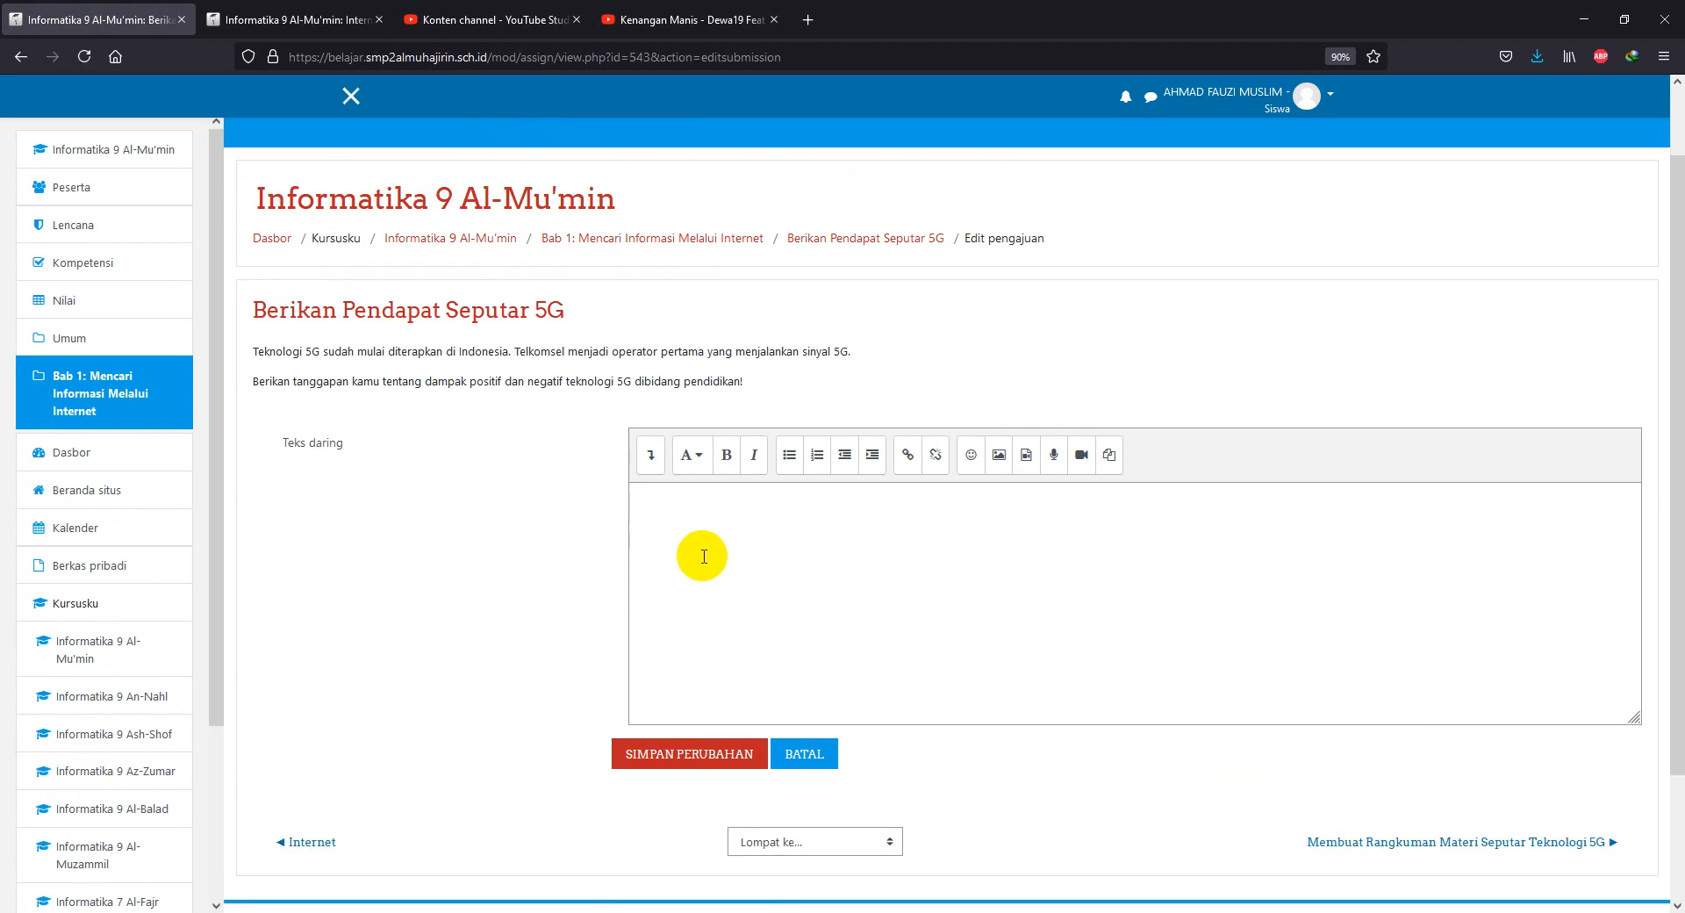
pyautogui.click(704, 555)
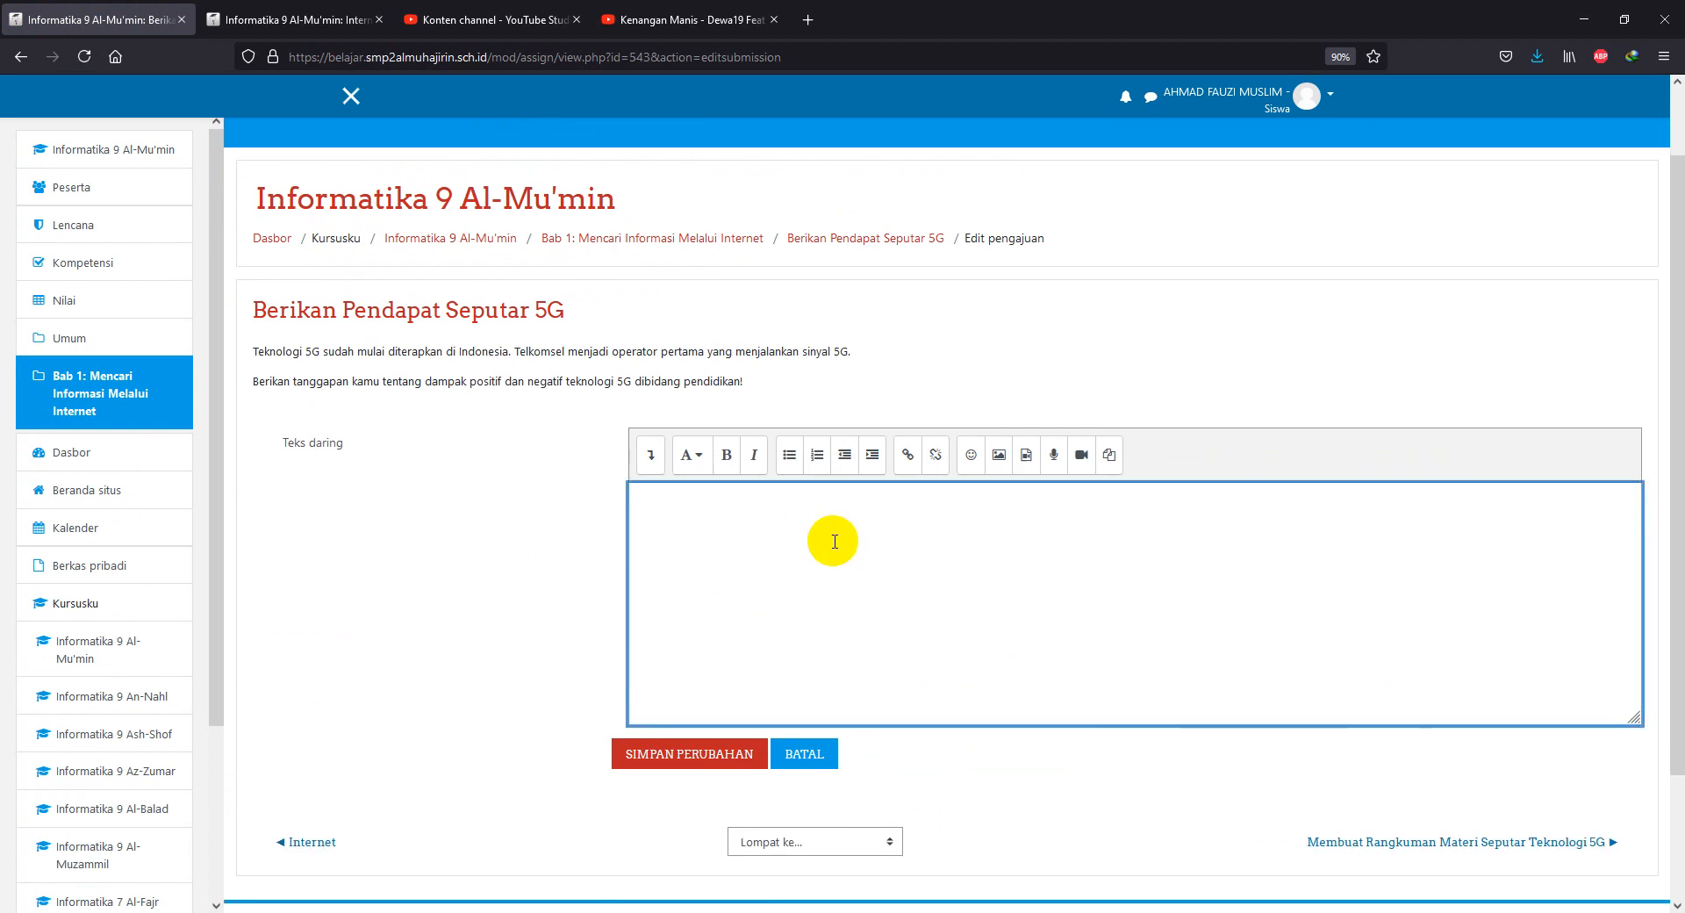
pyautogui.click(794, 753)
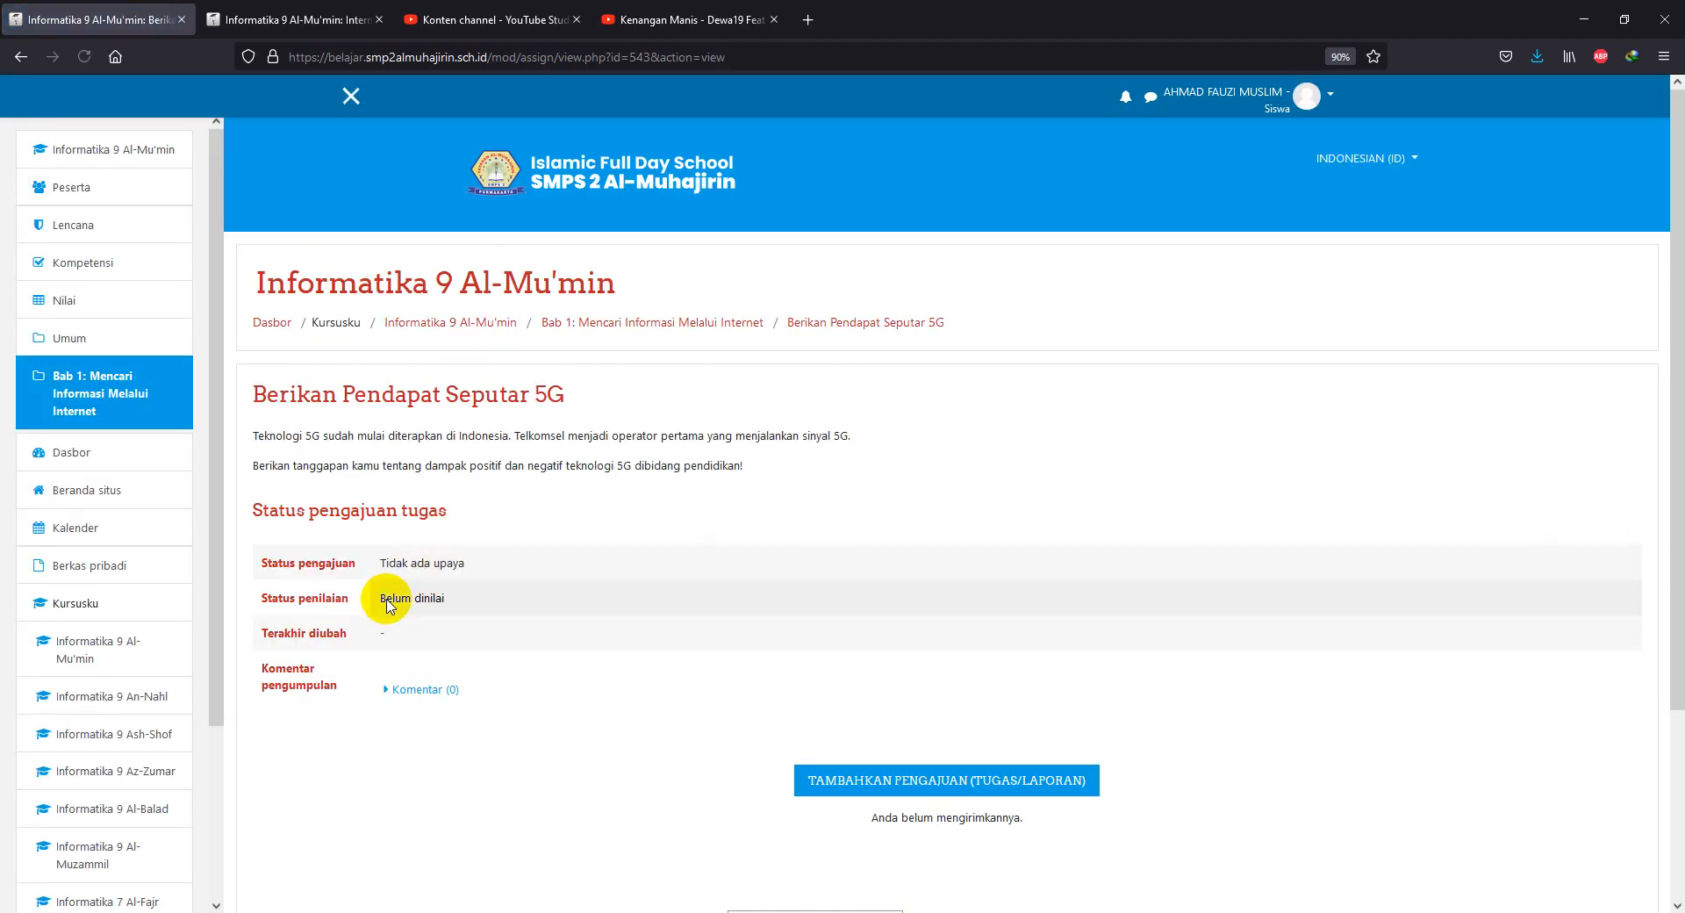
# View the file submission form of the Membuat Rangkuman Materi Seputar Teknologi 5G assignment as a student.
pyautogui.click(101, 406)
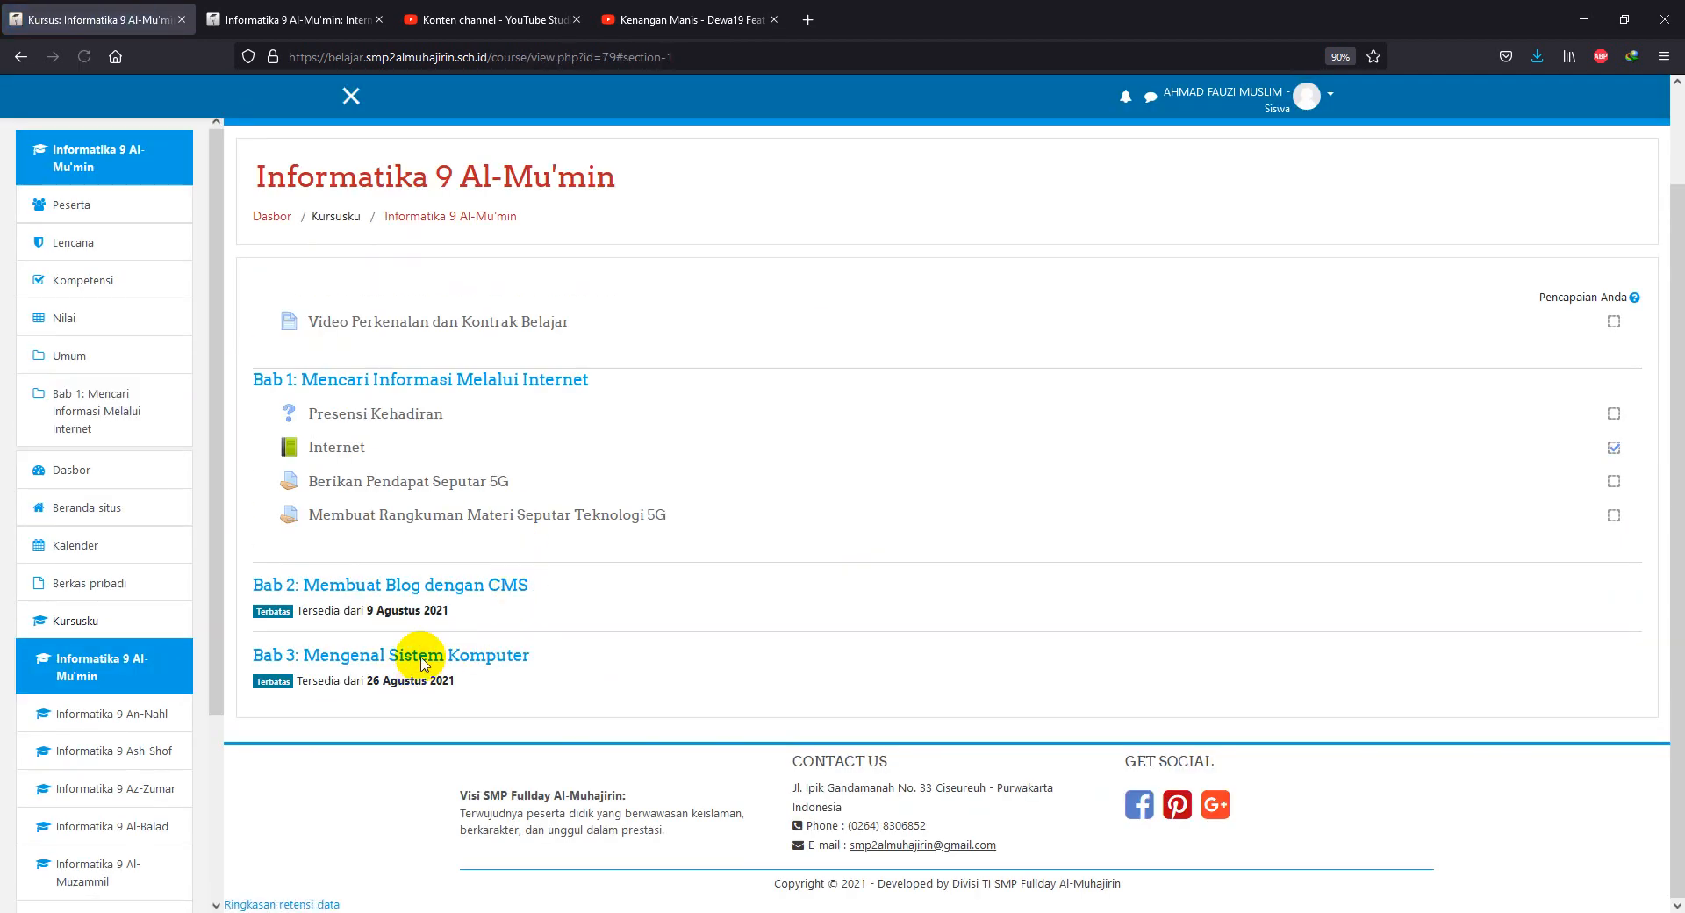
pyautogui.click(501, 521)
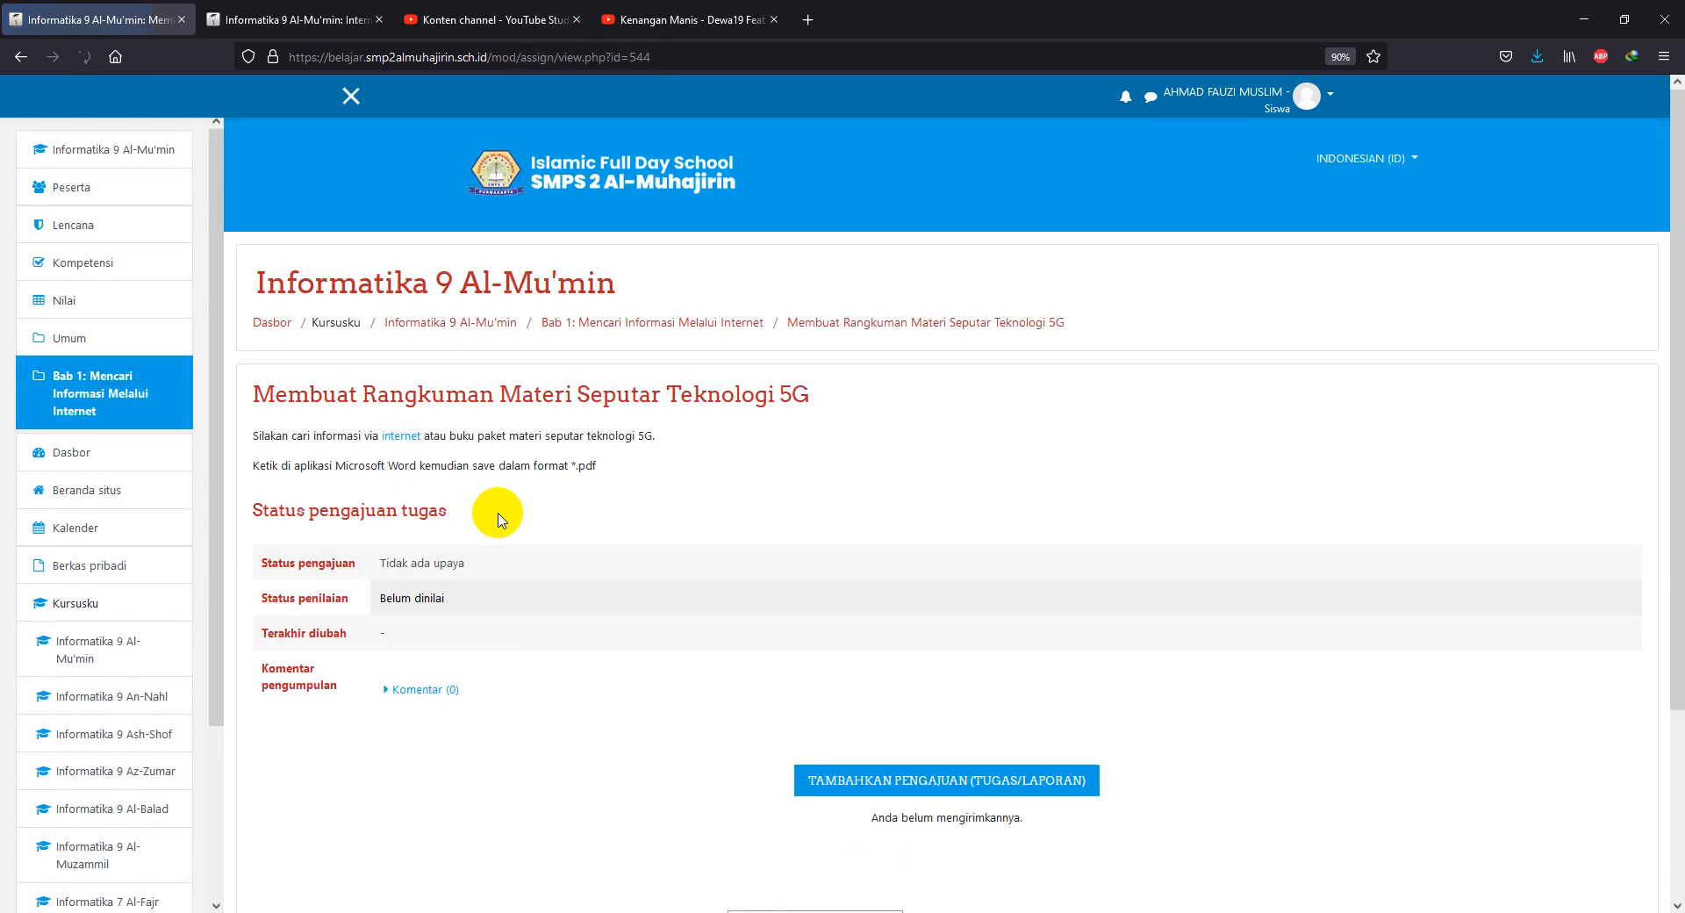
pyautogui.scroll(-3, 537, 511)
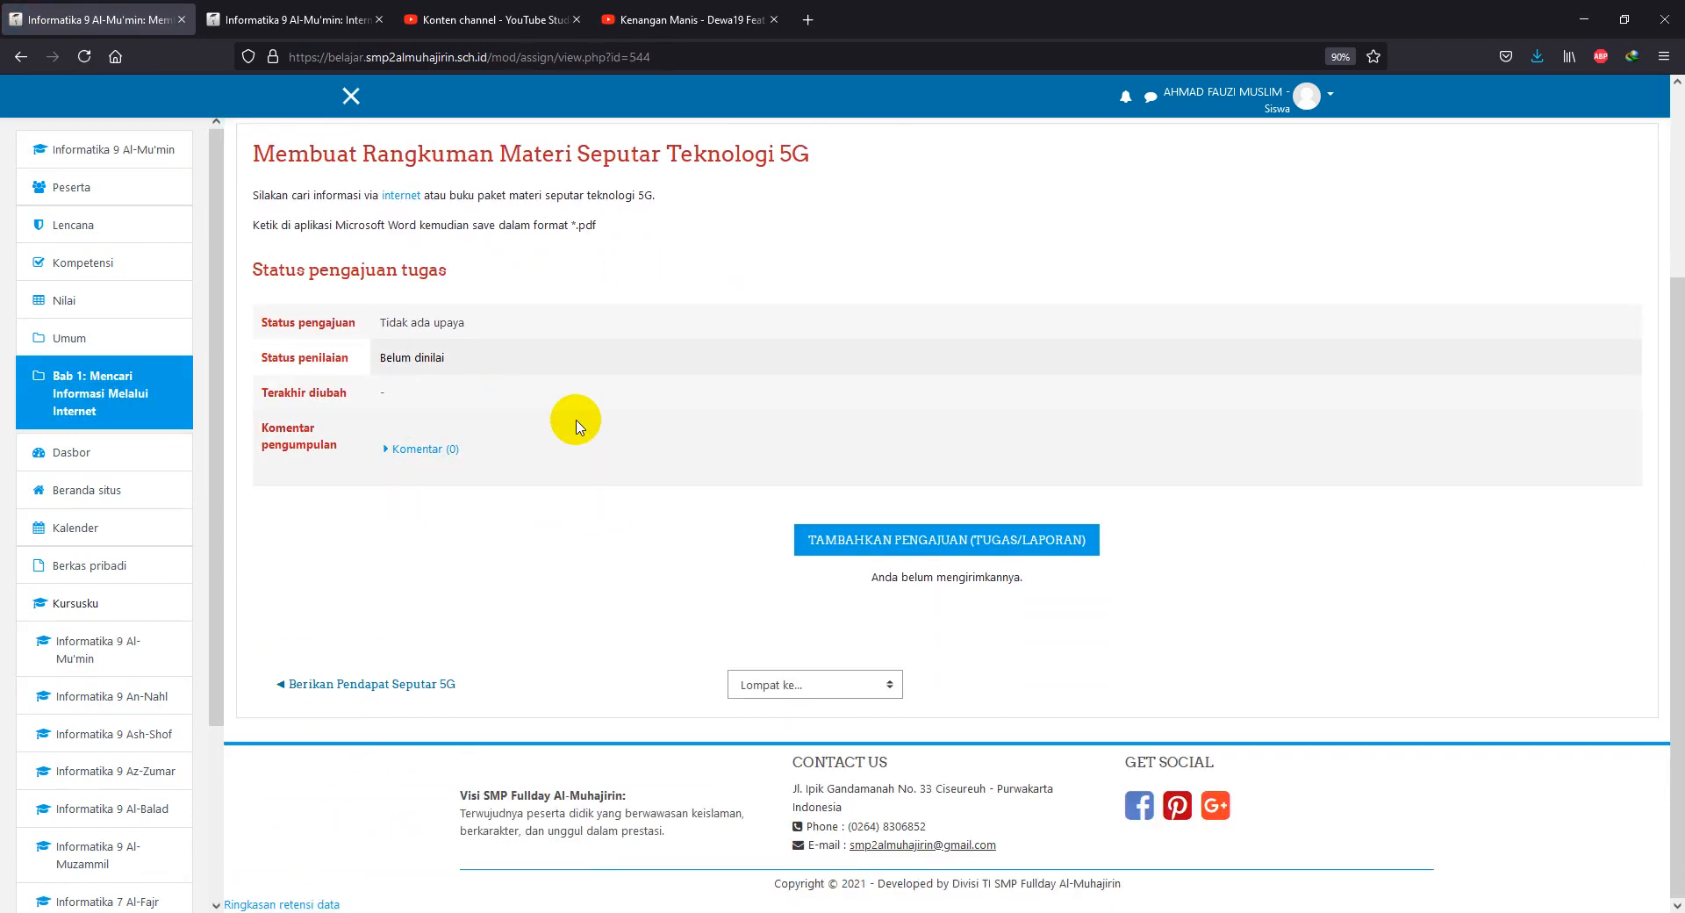
pyautogui.click(968, 542)
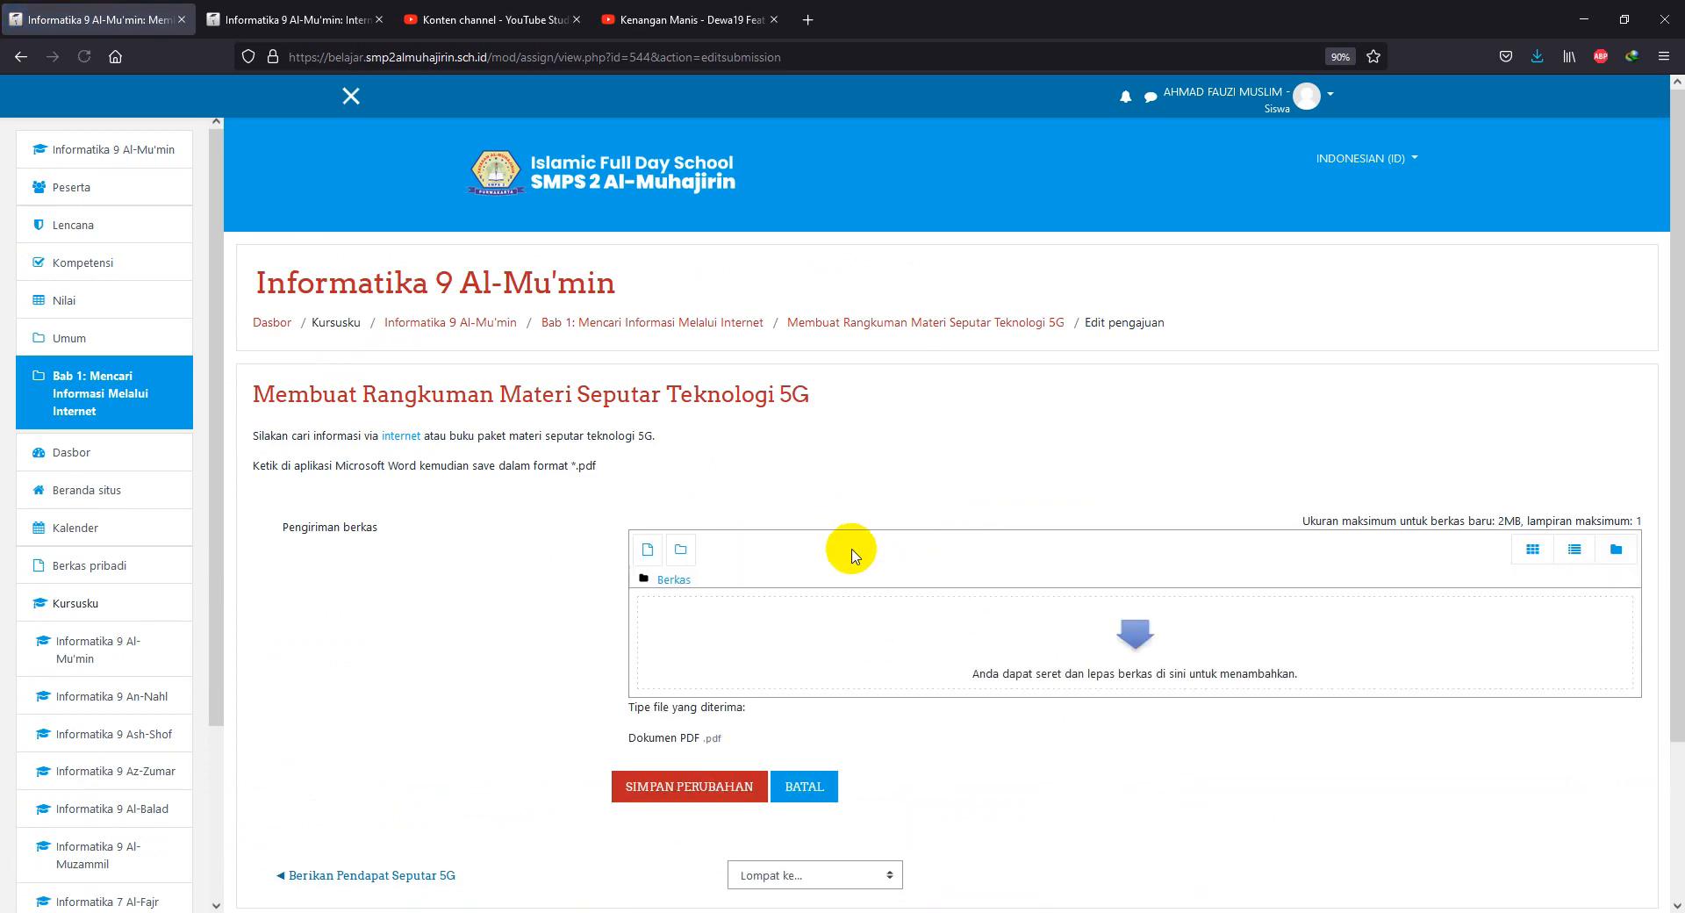
pyautogui.scroll(-2, 878, 549)
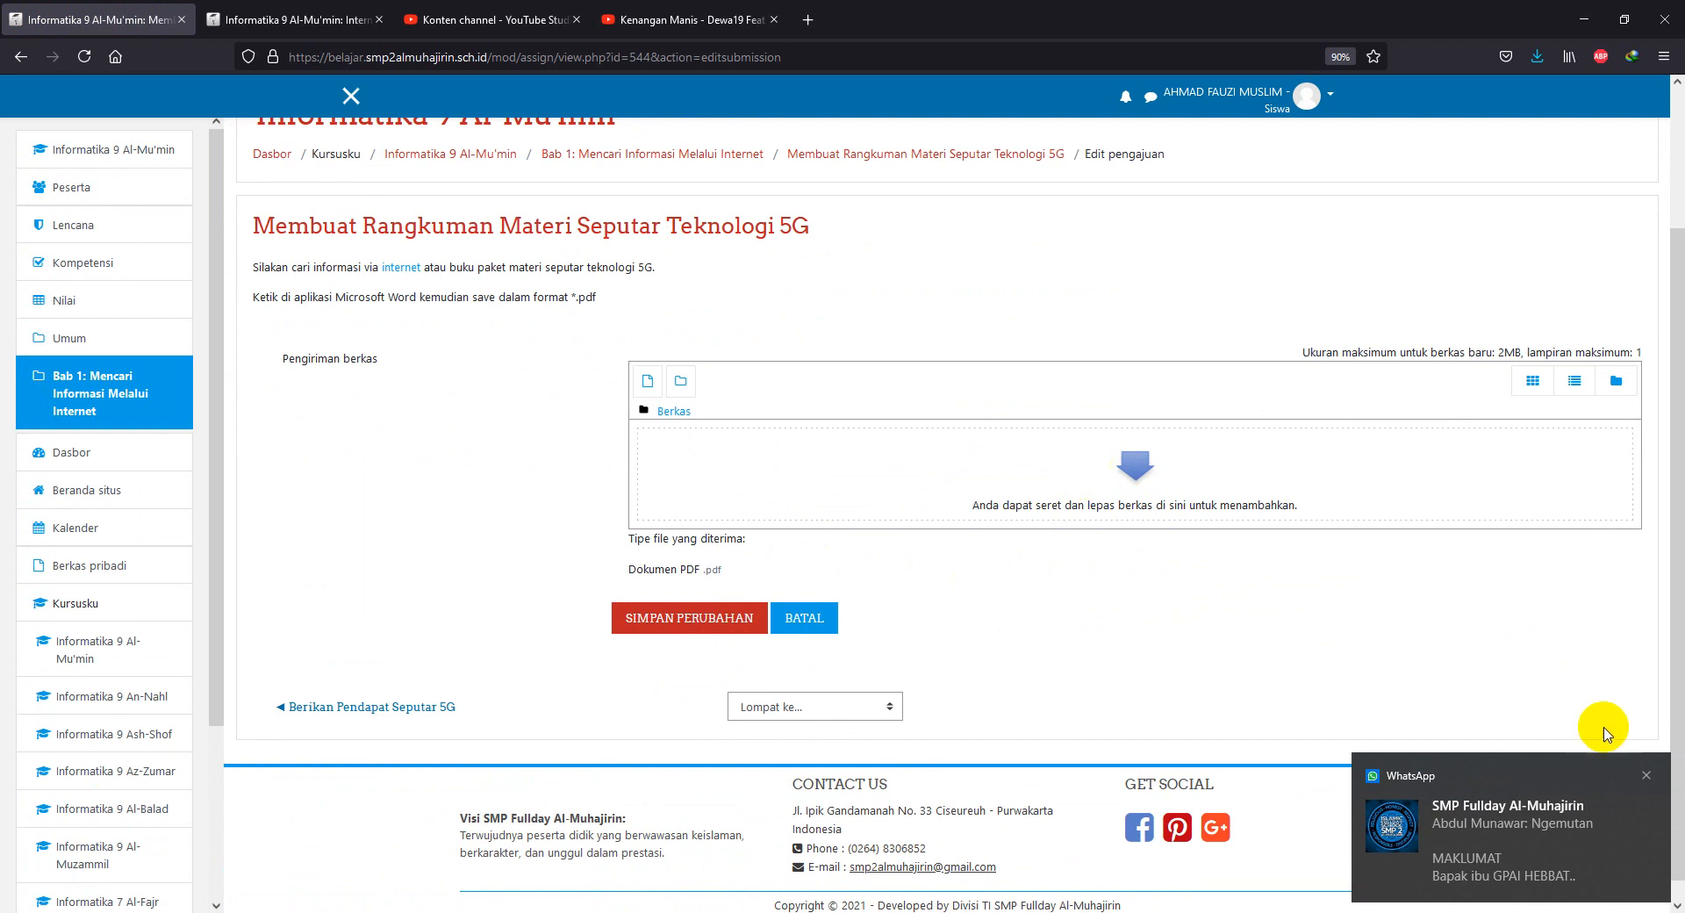
pyautogui.click(1647, 775)
# Check the course grades (Nilai) as a student and return to the normal role.
pyautogui.click(84, 338)
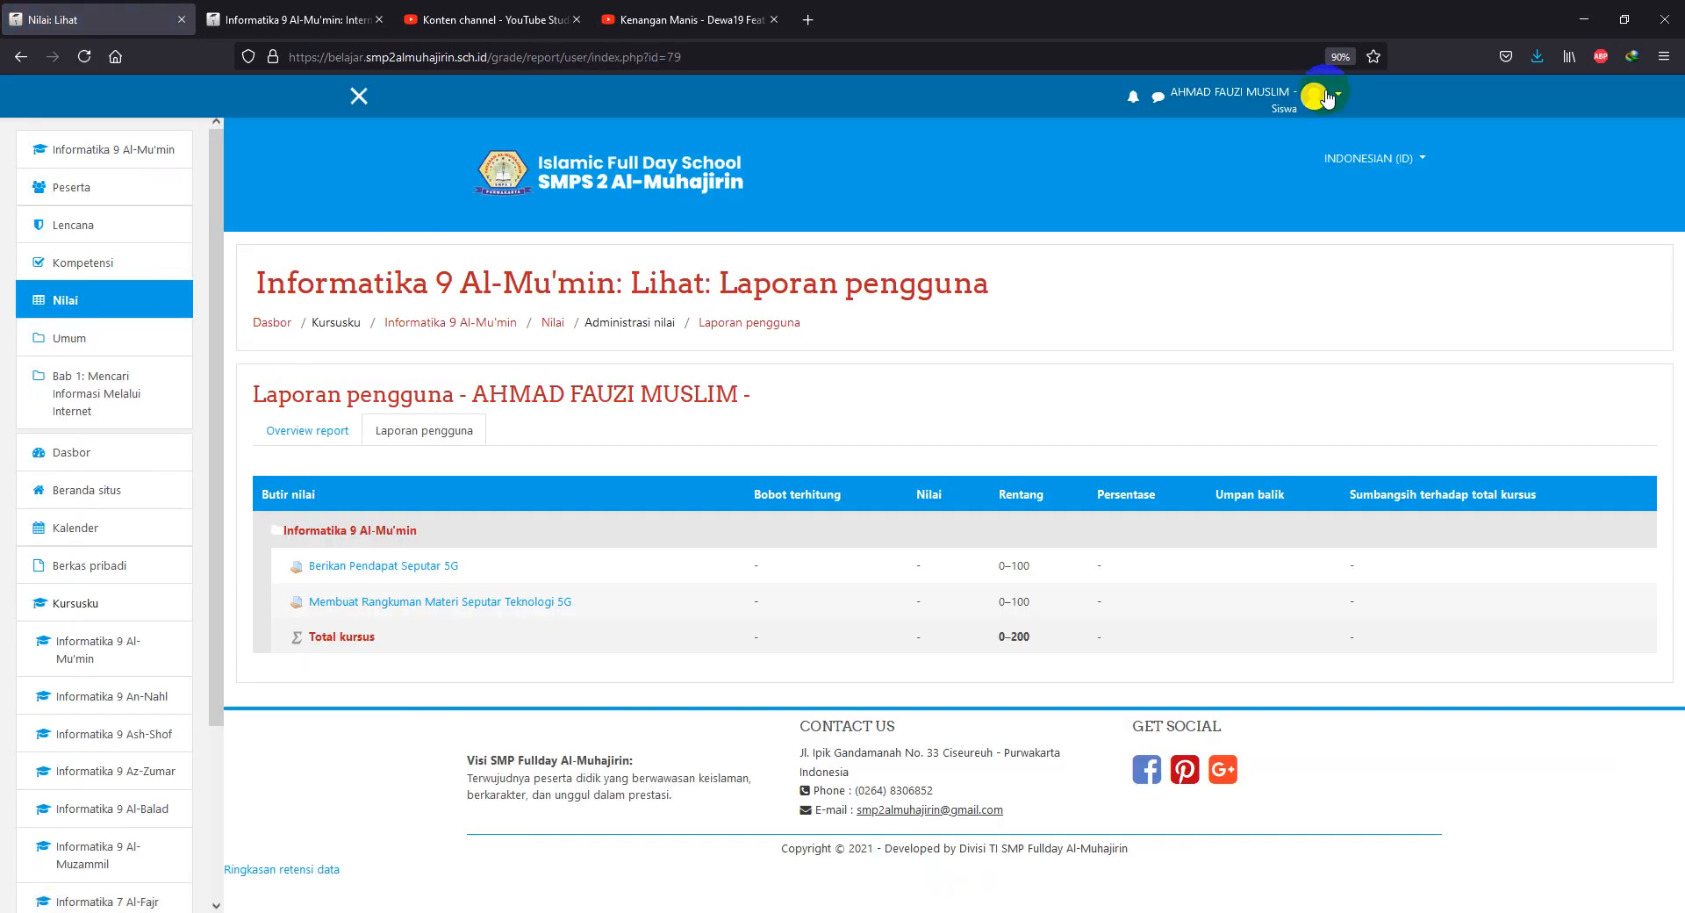
pyautogui.click(1325, 97)
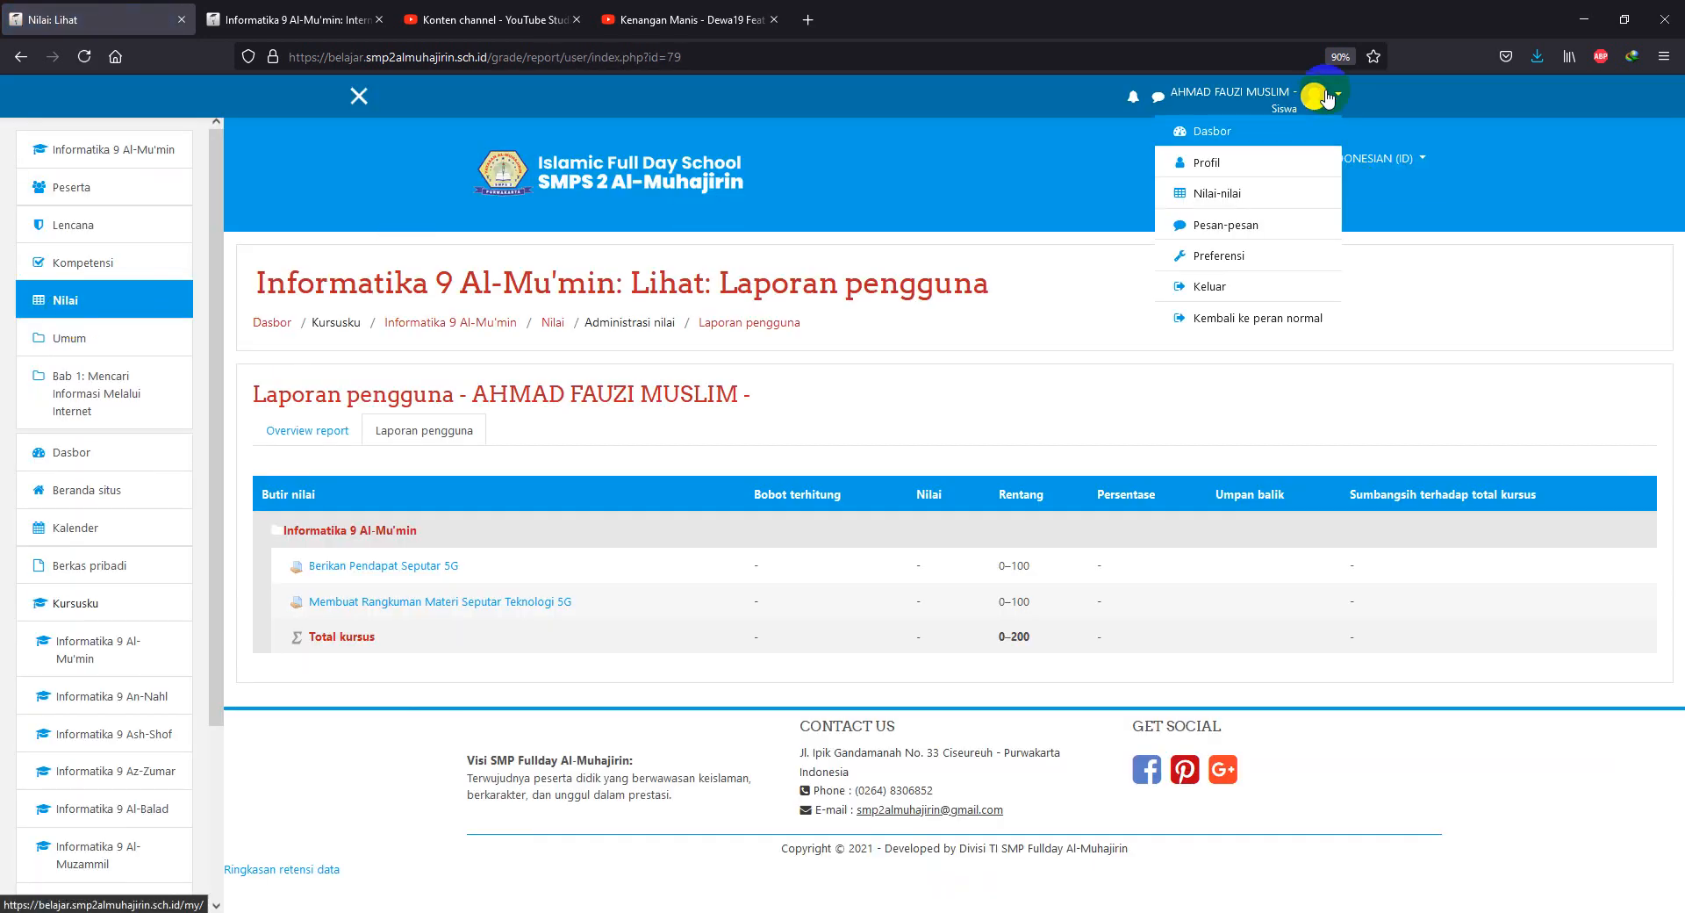
pyautogui.click(1268, 318)
pyautogui.scroll(-3, 814, 562)
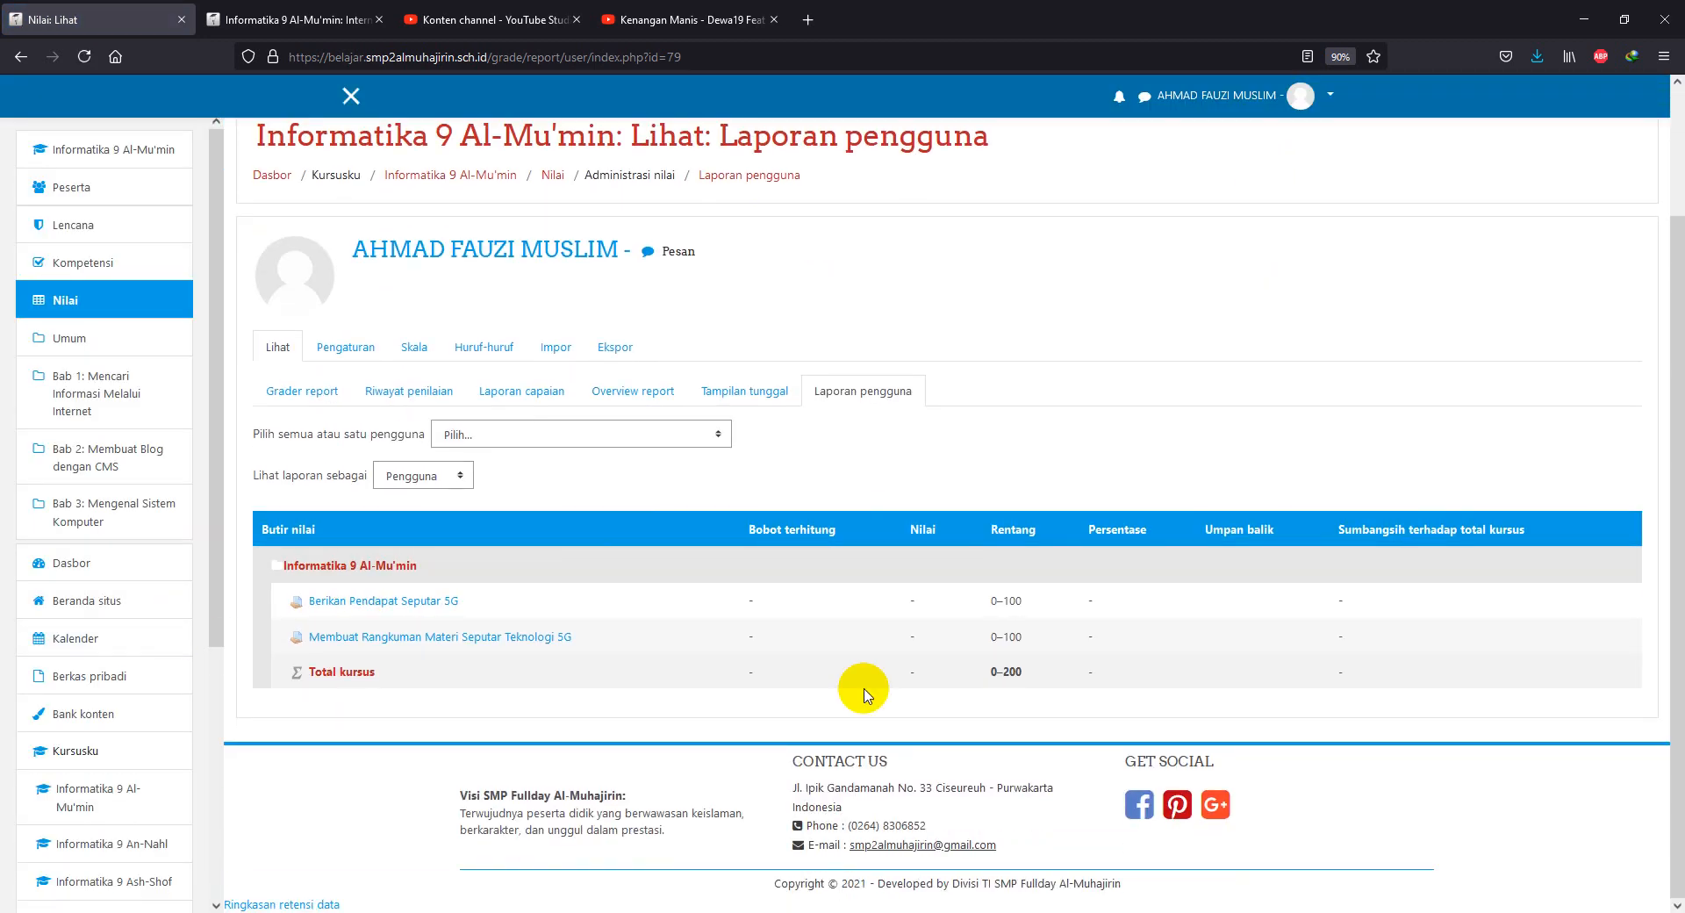
# Look at the user profile linked from the grade report and return to the Informatika 9 Al-Mu'min course page.
pyautogui.click(105, 300)
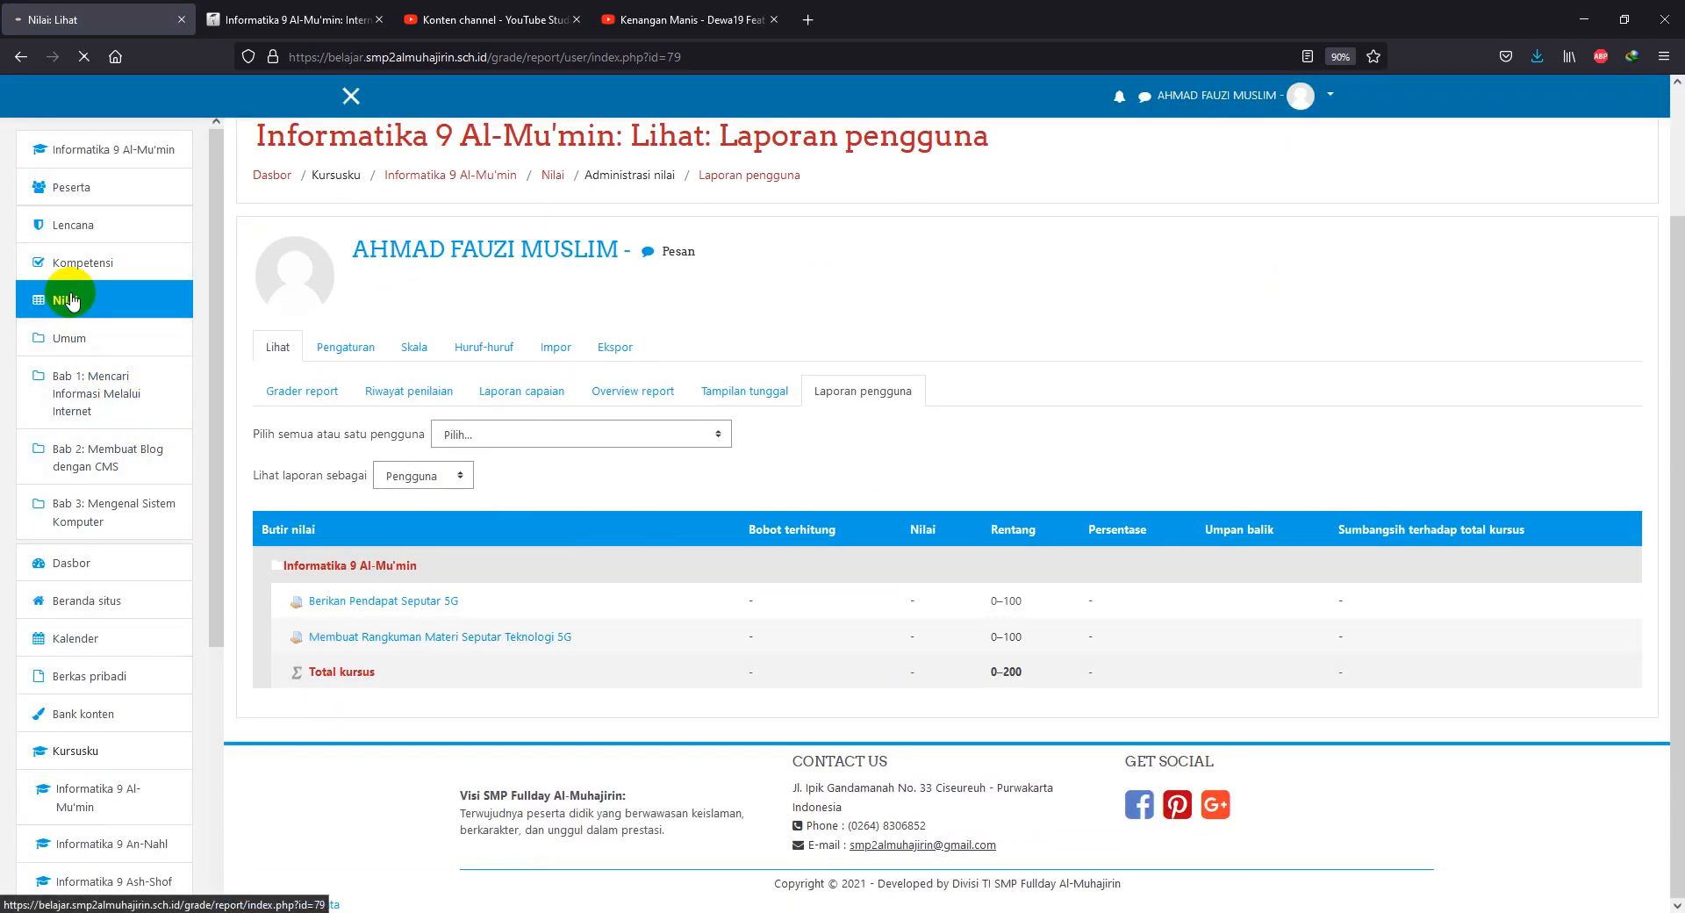
pyautogui.scroll(-3, 652, 654)
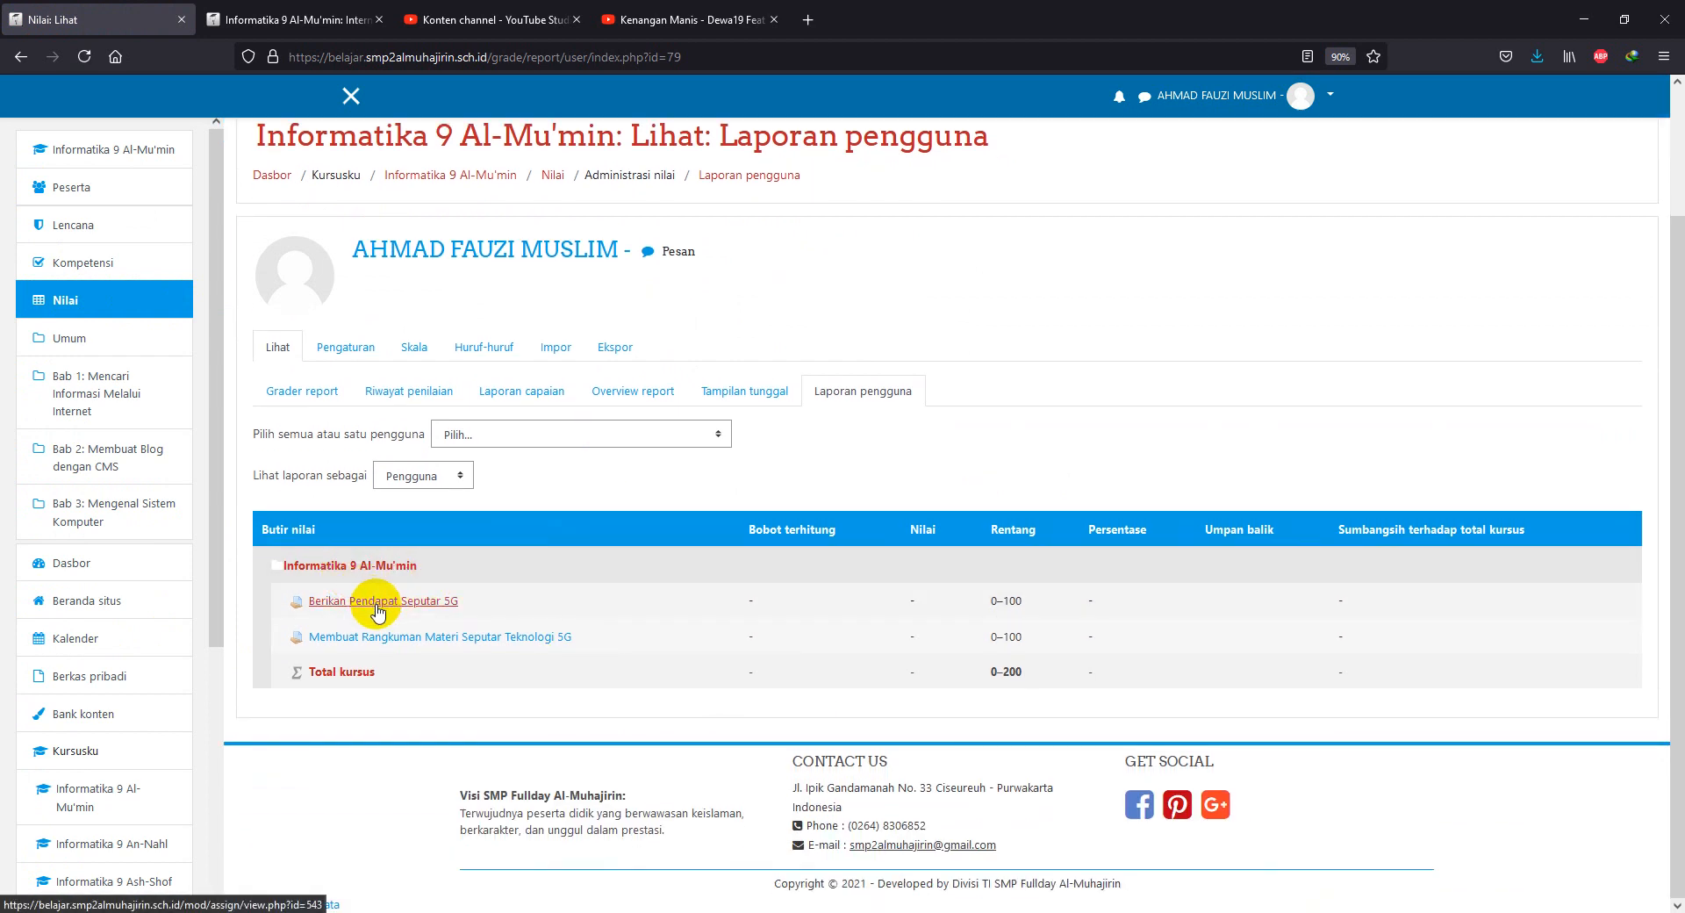
pyautogui.click(474, 252)
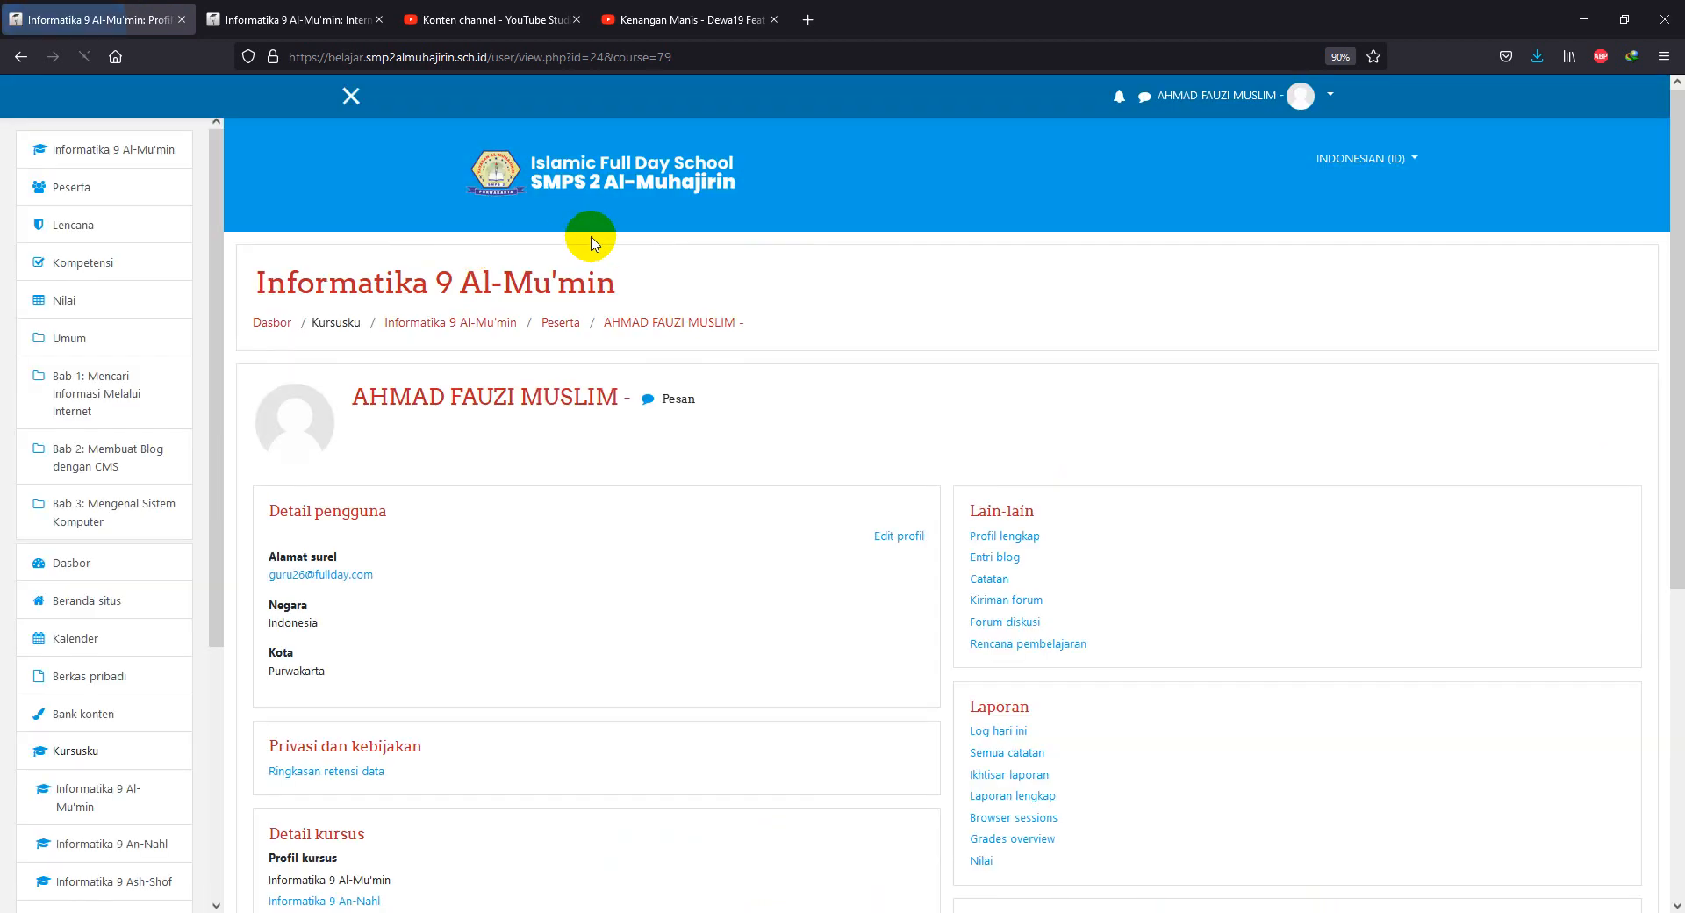
pyautogui.click(104, 163)
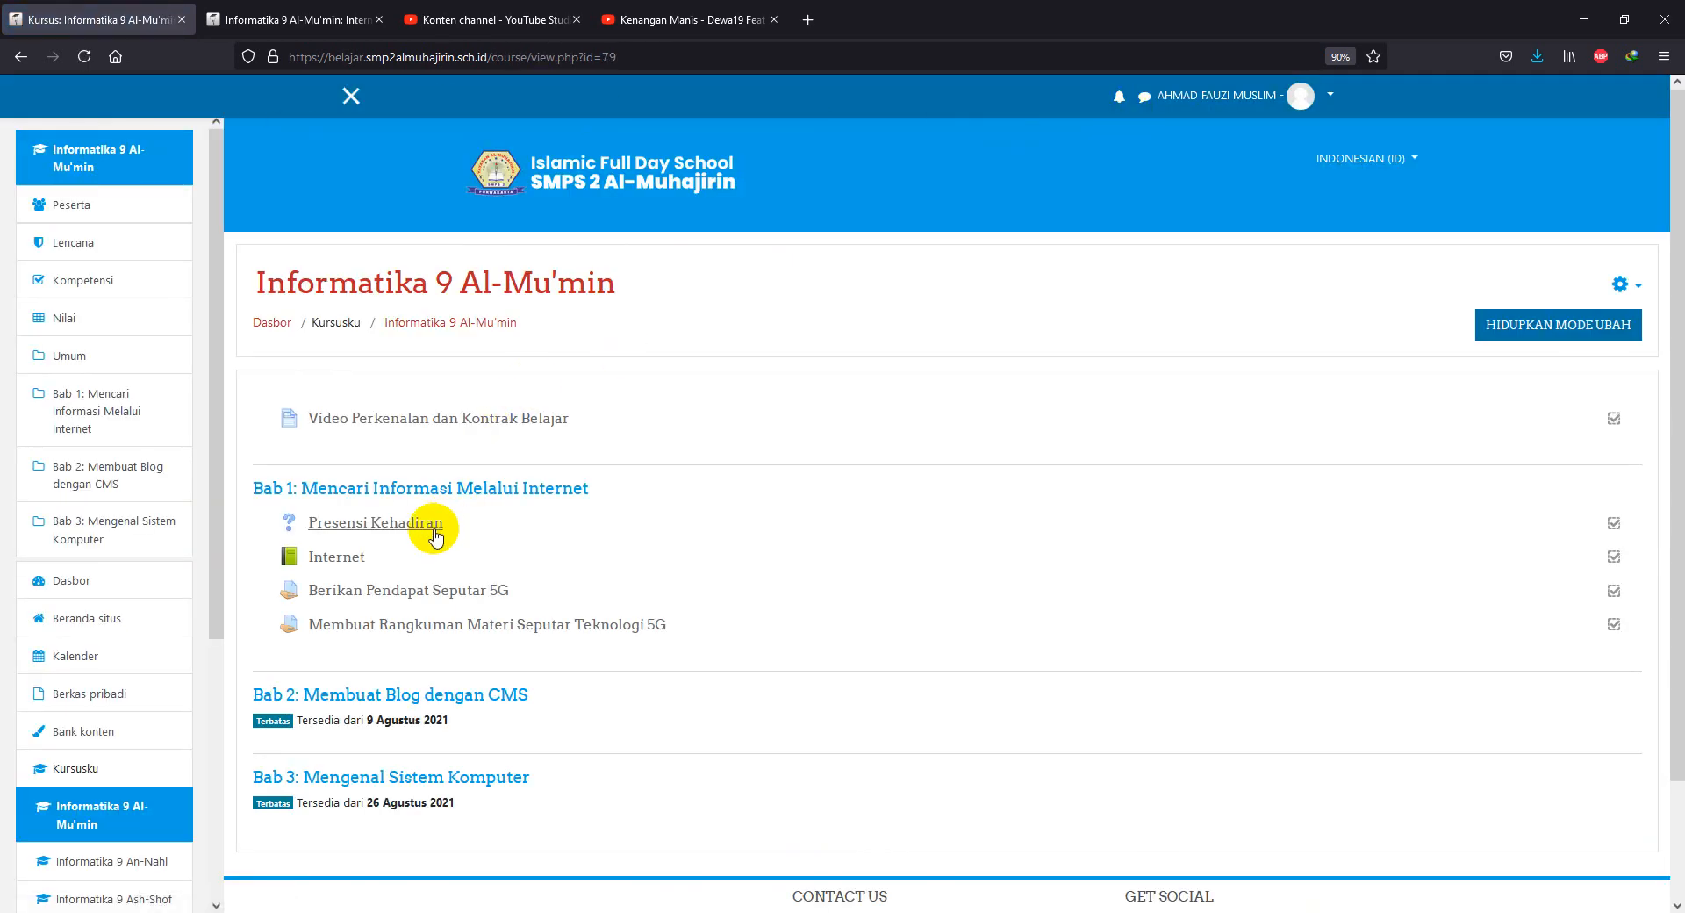
# Open the Grader report in the course grades and examine the students' rows under both 5G assignment columns.
pyautogui.click(71, 323)
pyautogui.scroll(-2, 489, 596)
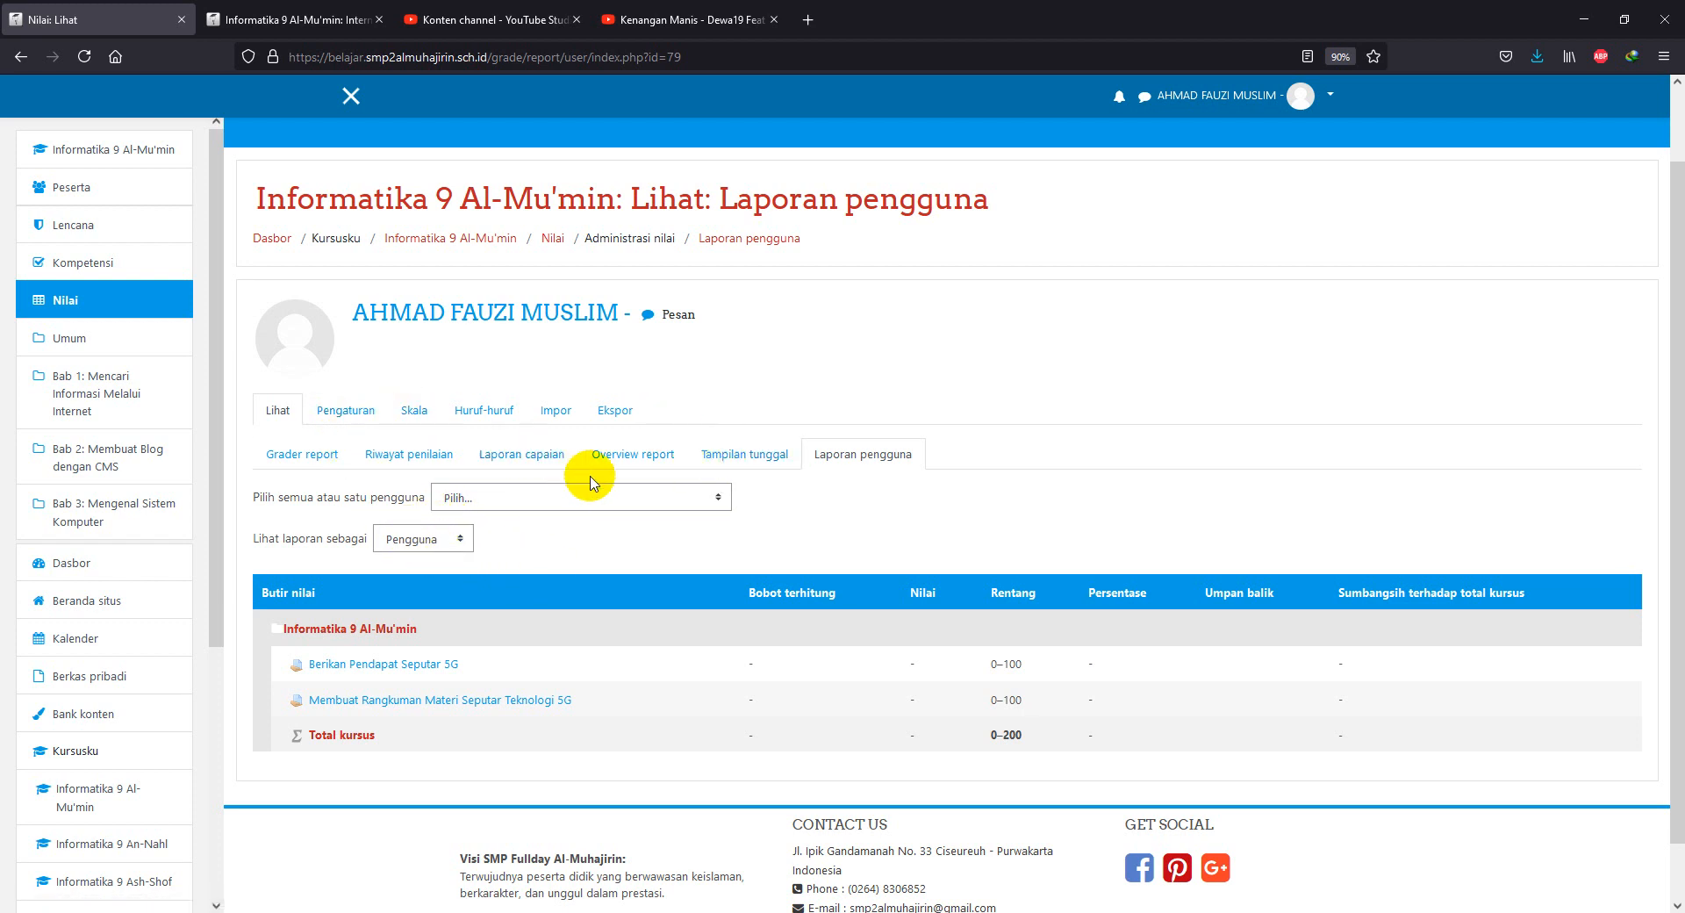
pyautogui.scroll(-1, 809, 632)
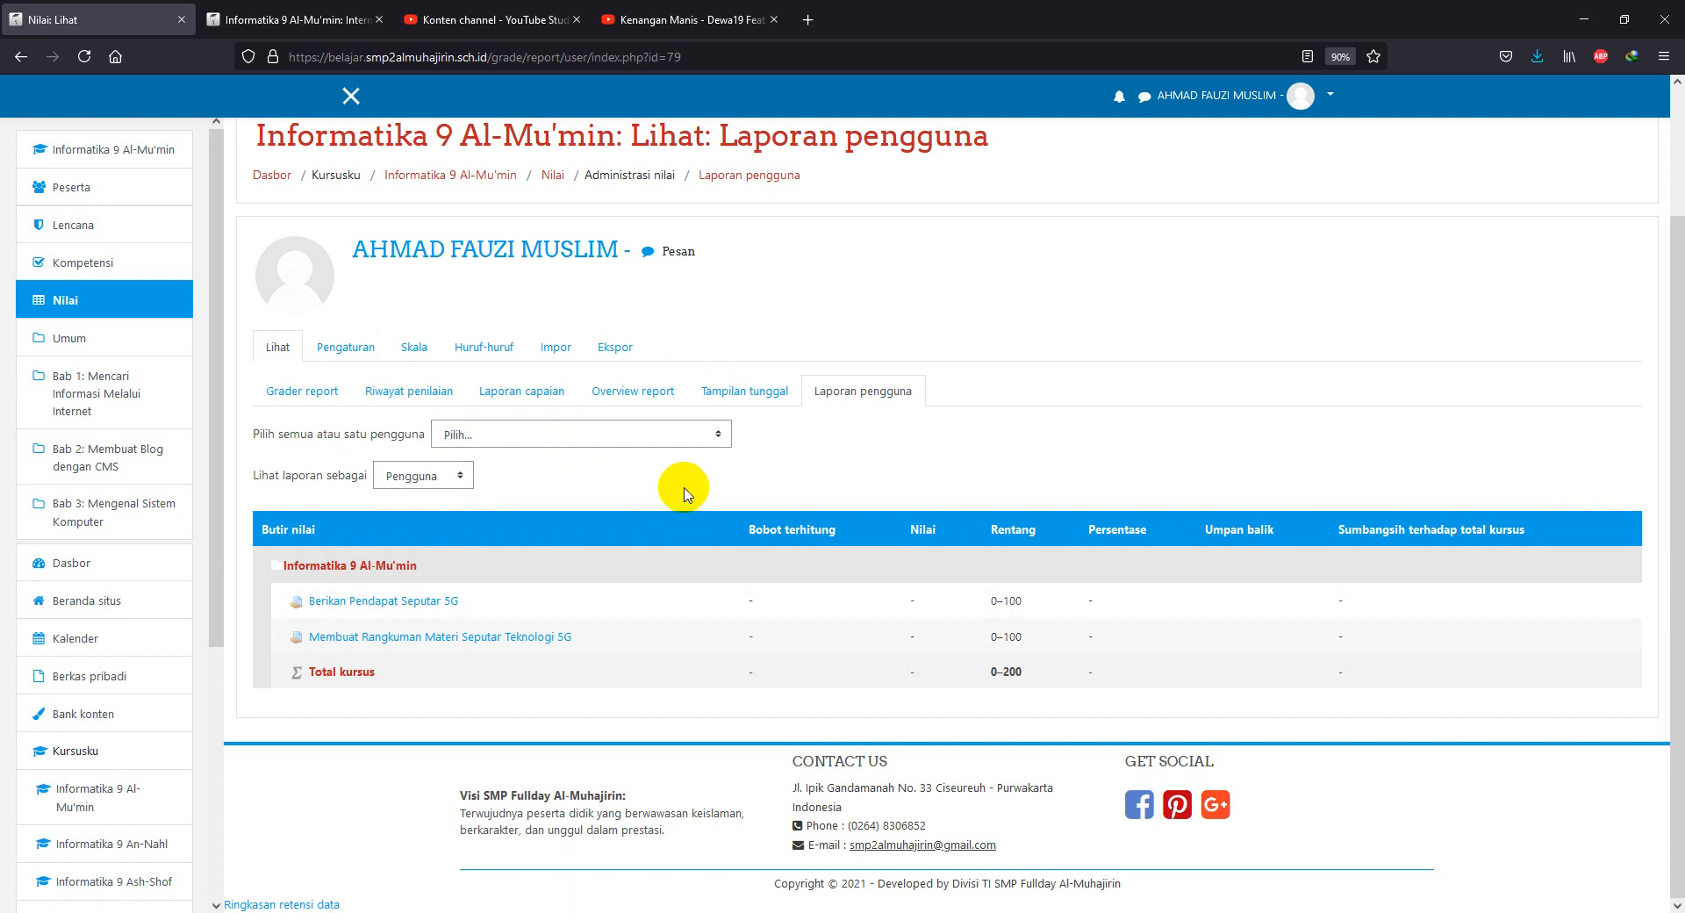
pyautogui.click(331, 391)
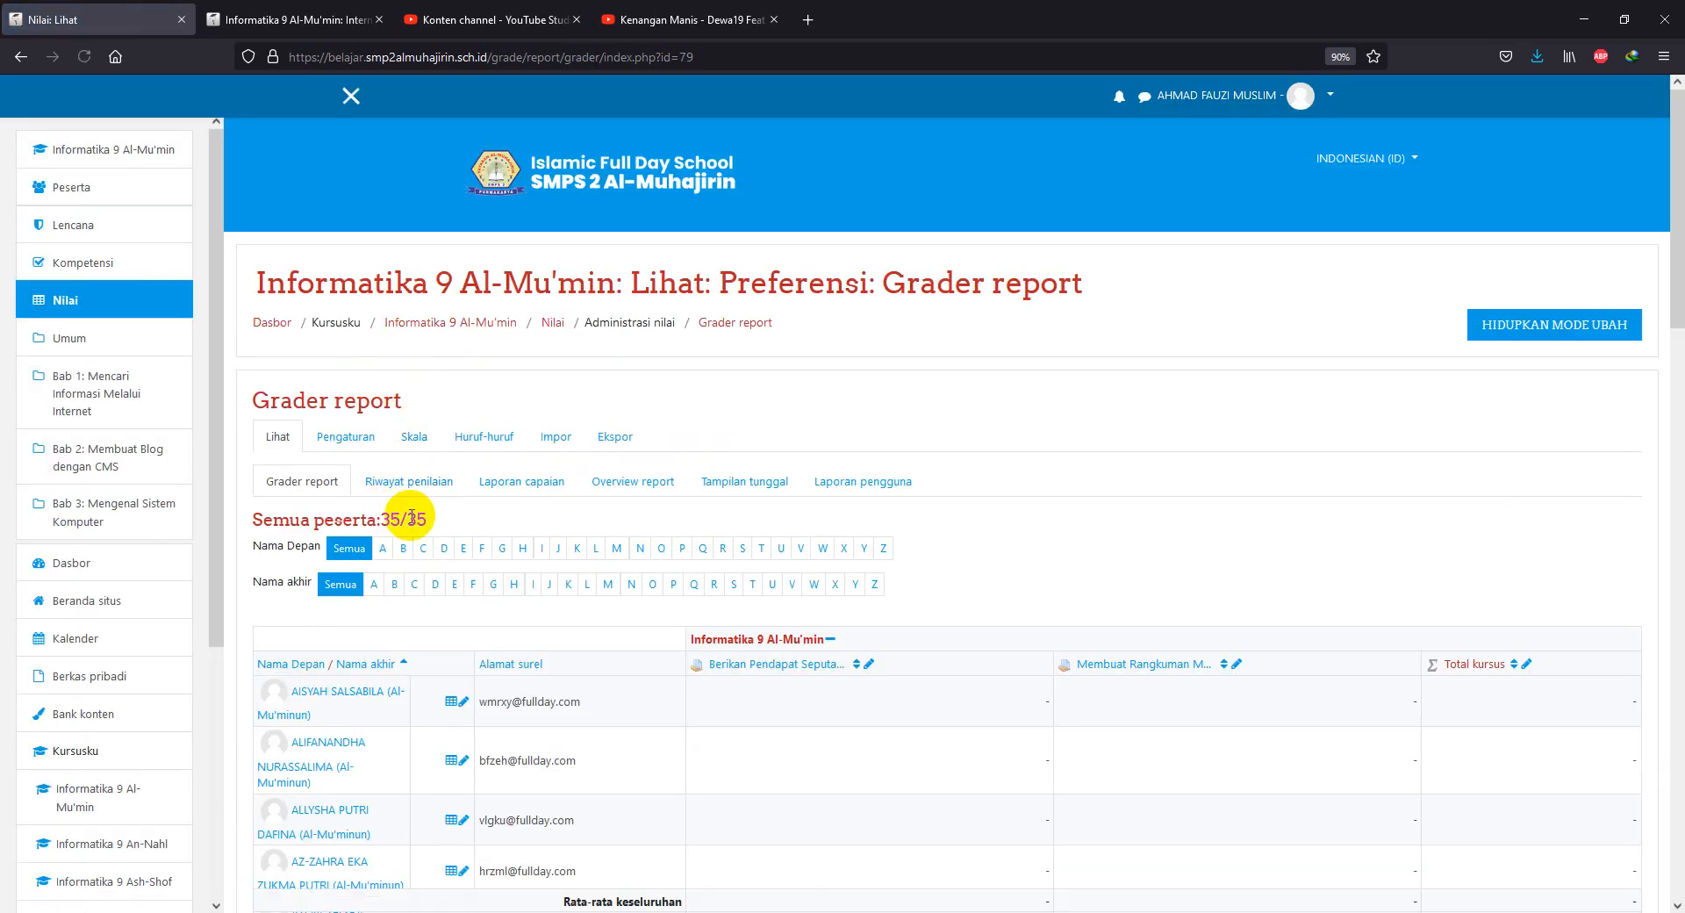
pyautogui.scroll(-3, 418, 521)
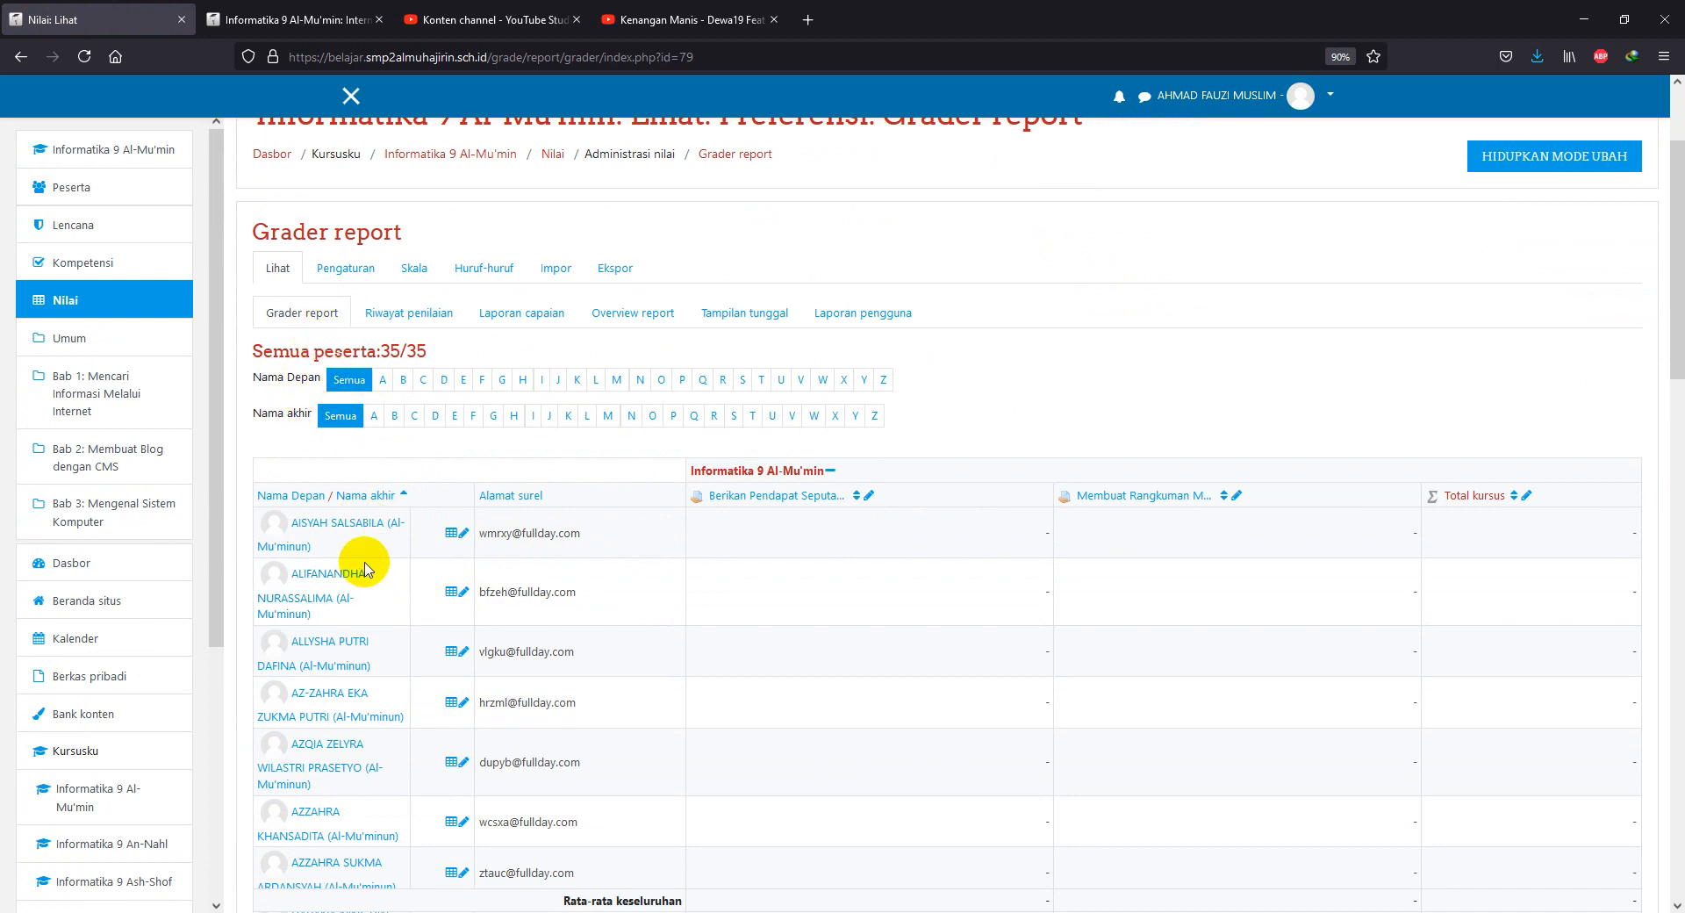
pyautogui.scroll(-2, 364, 567)
pyautogui.scroll(1, 365, 432)
pyautogui.scroll(-1, 365, 512)
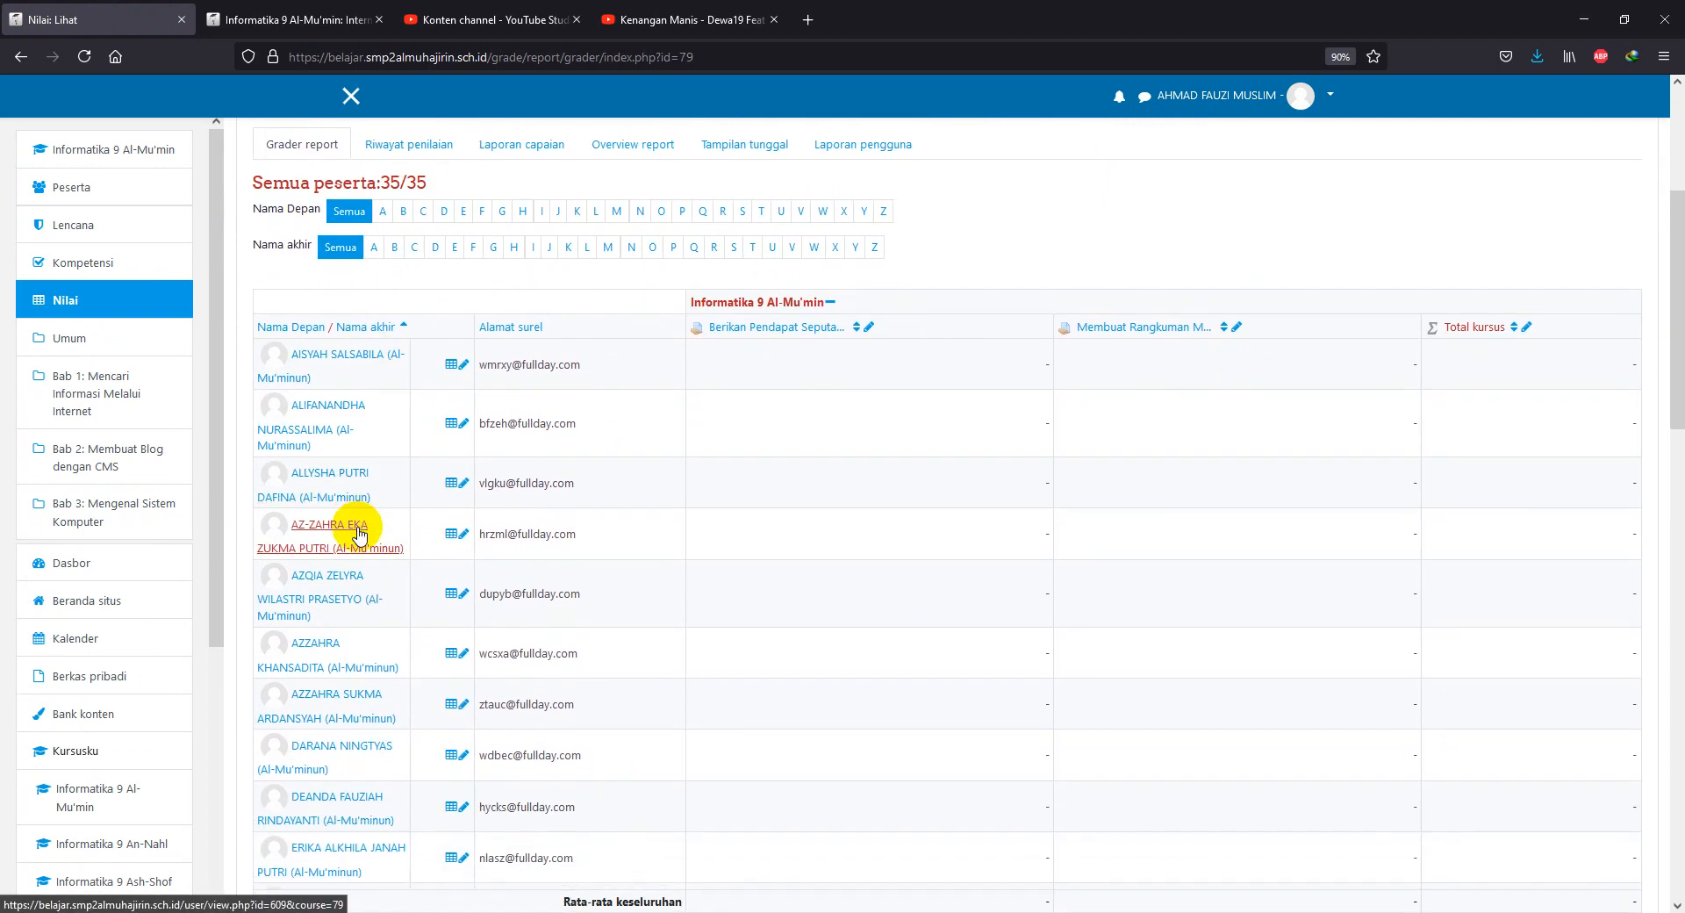
pyautogui.scroll(1, 339, 571)
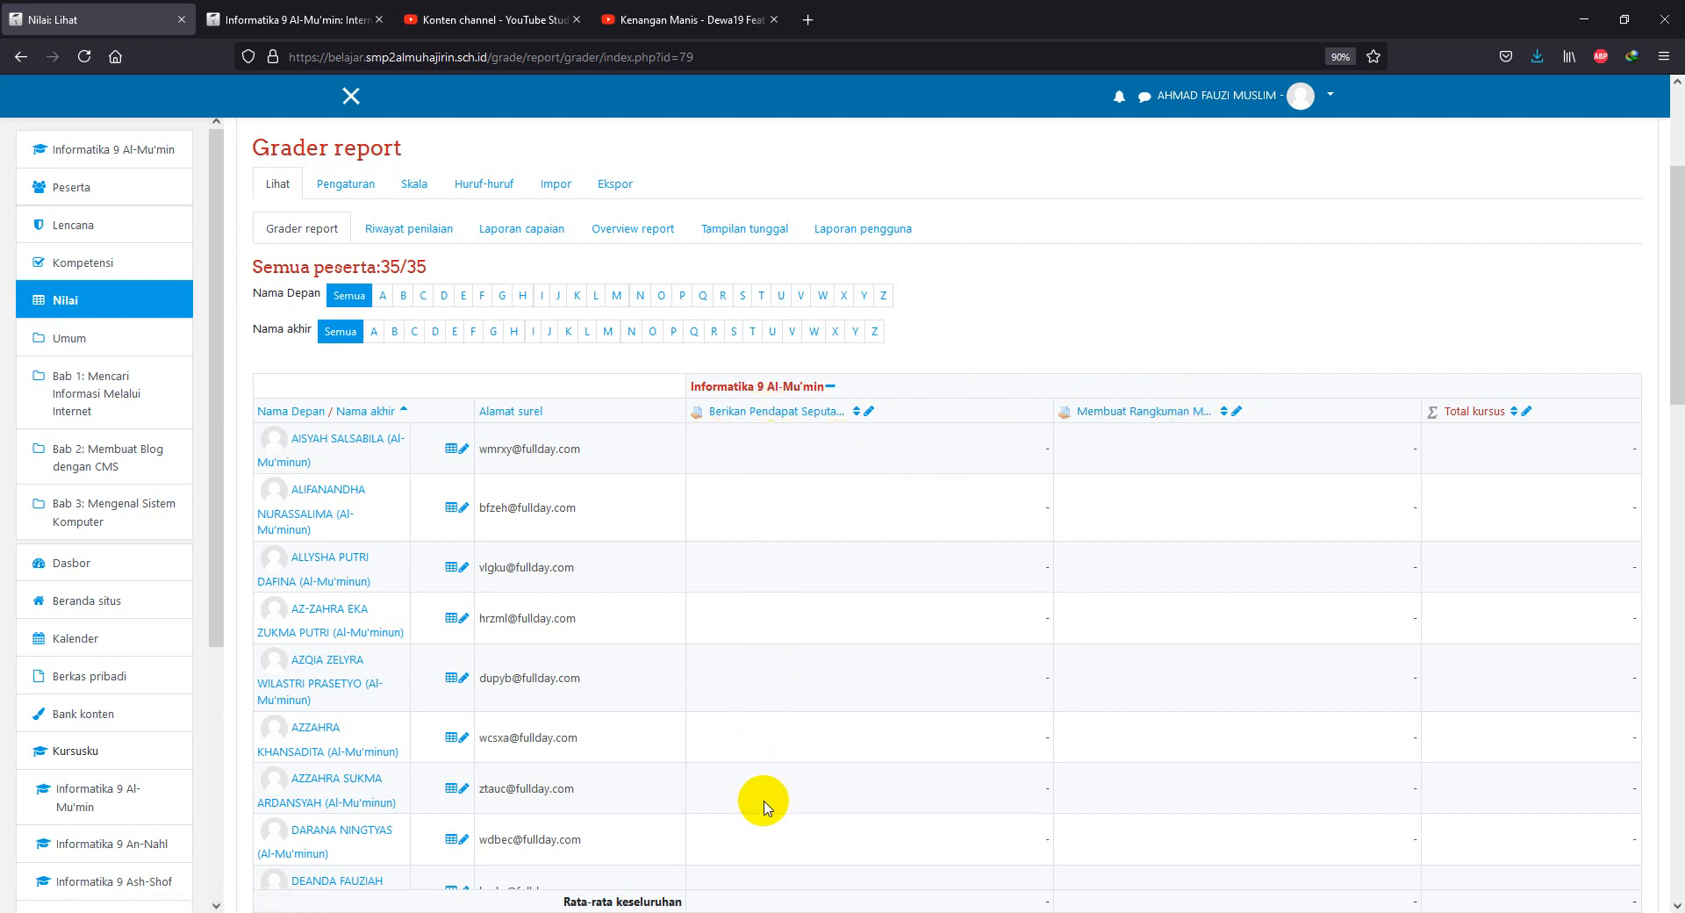
# Look through the remaining student rows of the Grader report and open the Berikan Pendapat Seputar 5G assignment in Bab 1.
pyautogui.scroll(-5, 785, 491)
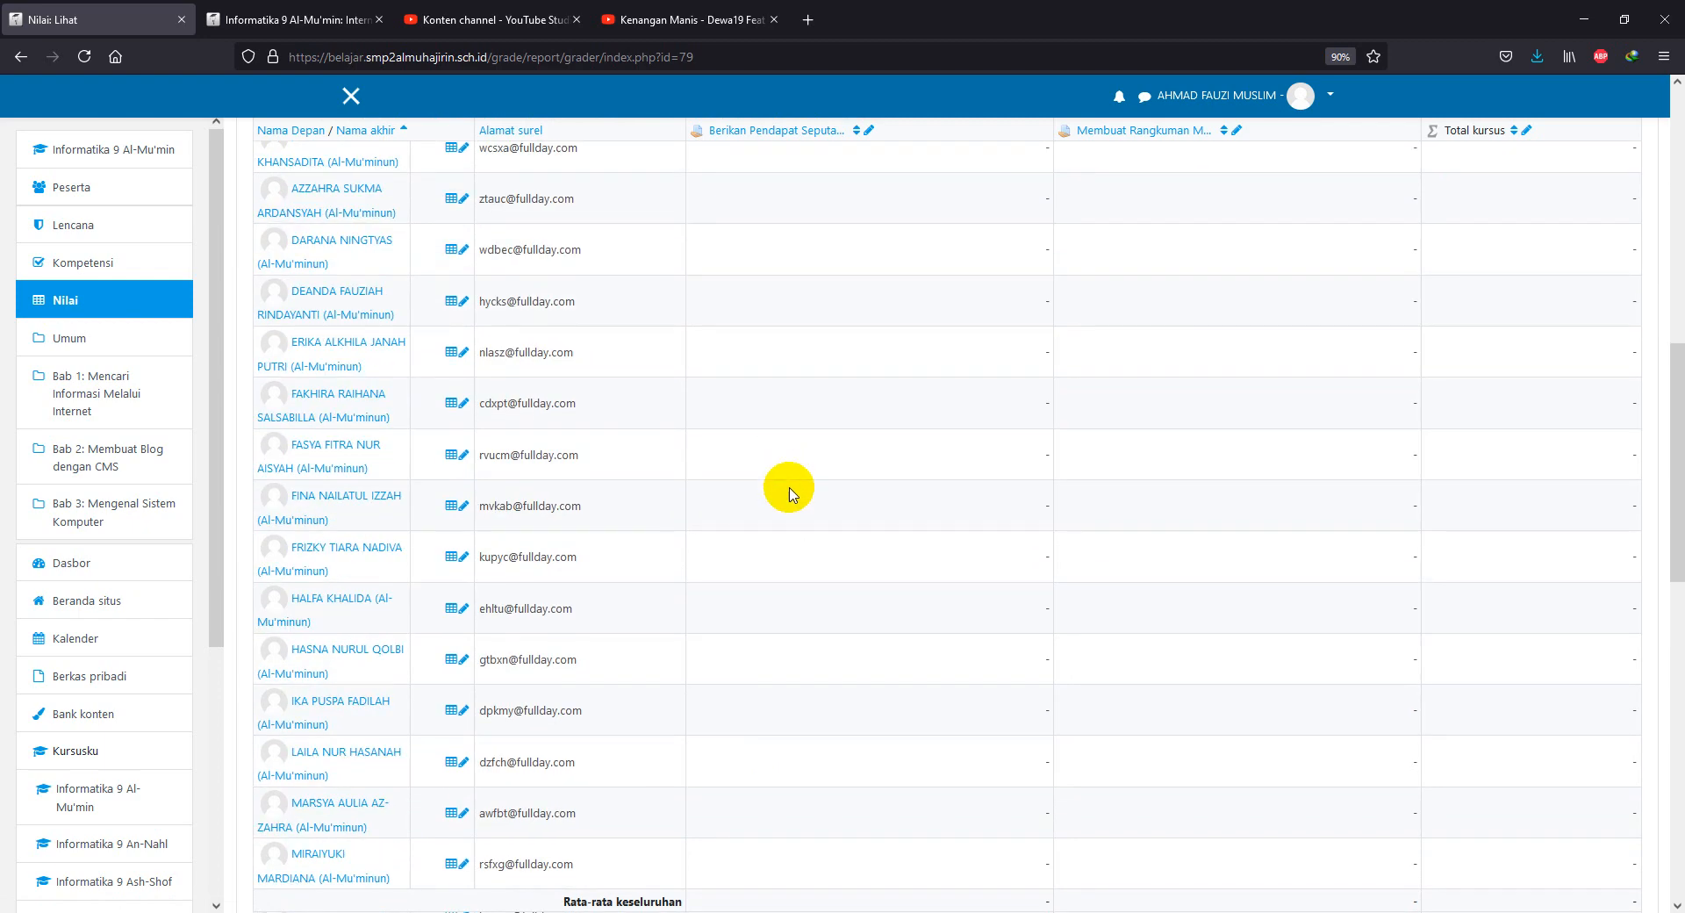
pyautogui.scroll(4, 790, 500)
pyautogui.scroll(4, 786, 488)
pyautogui.scroll(-2, 1102, 563)
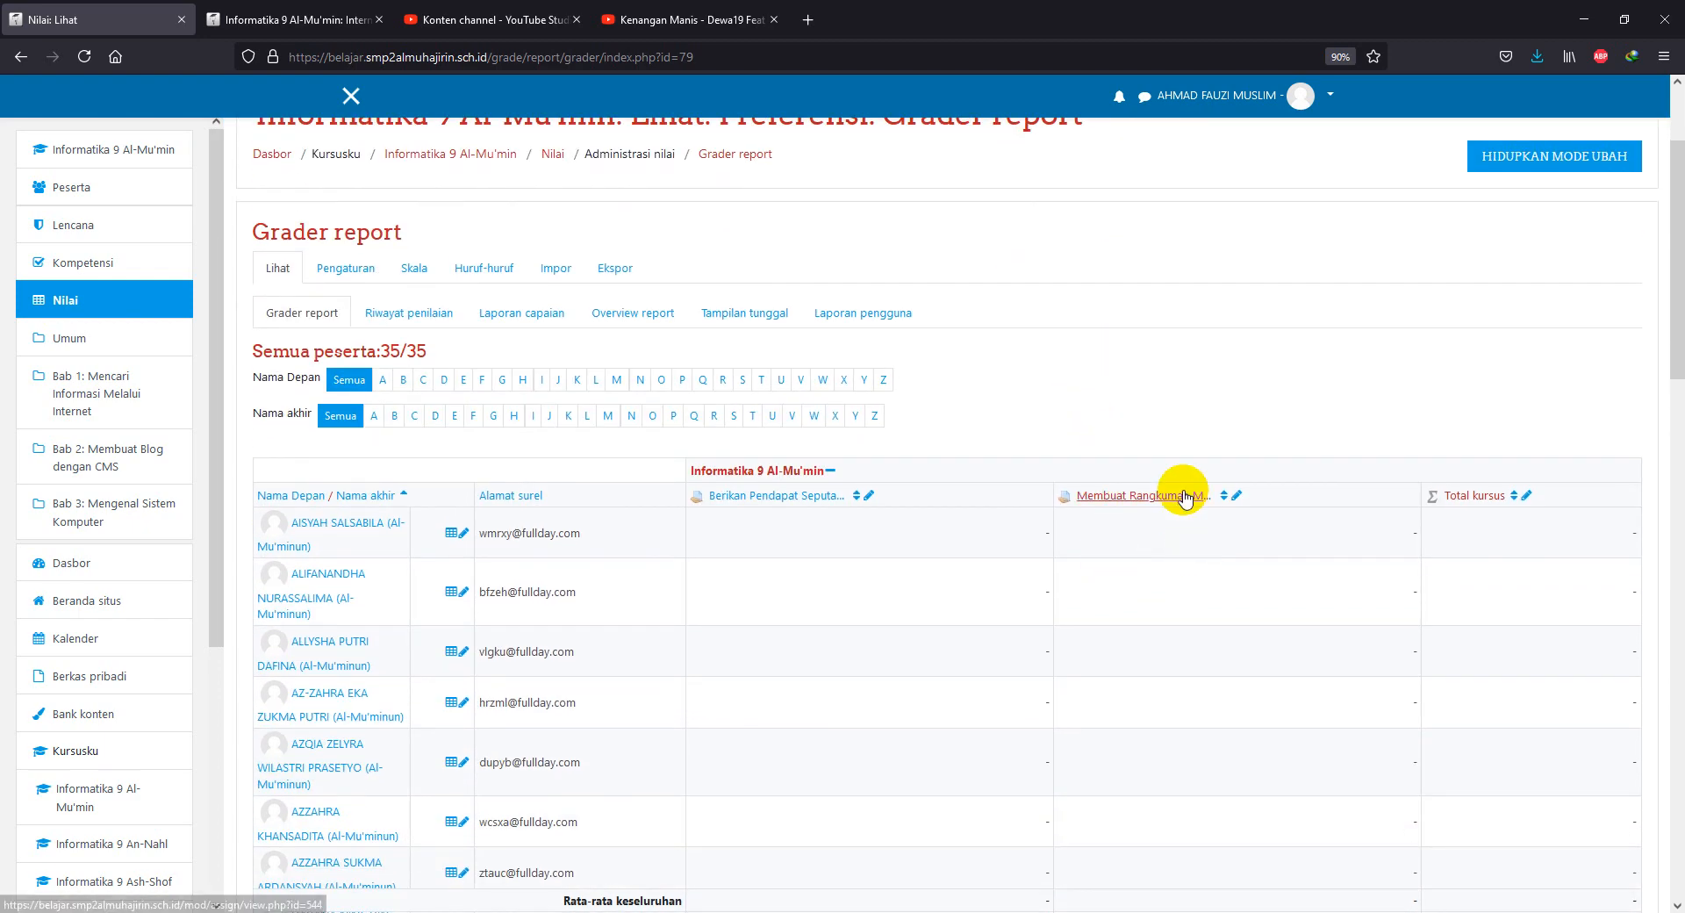
pyautogui.click(132, 391)
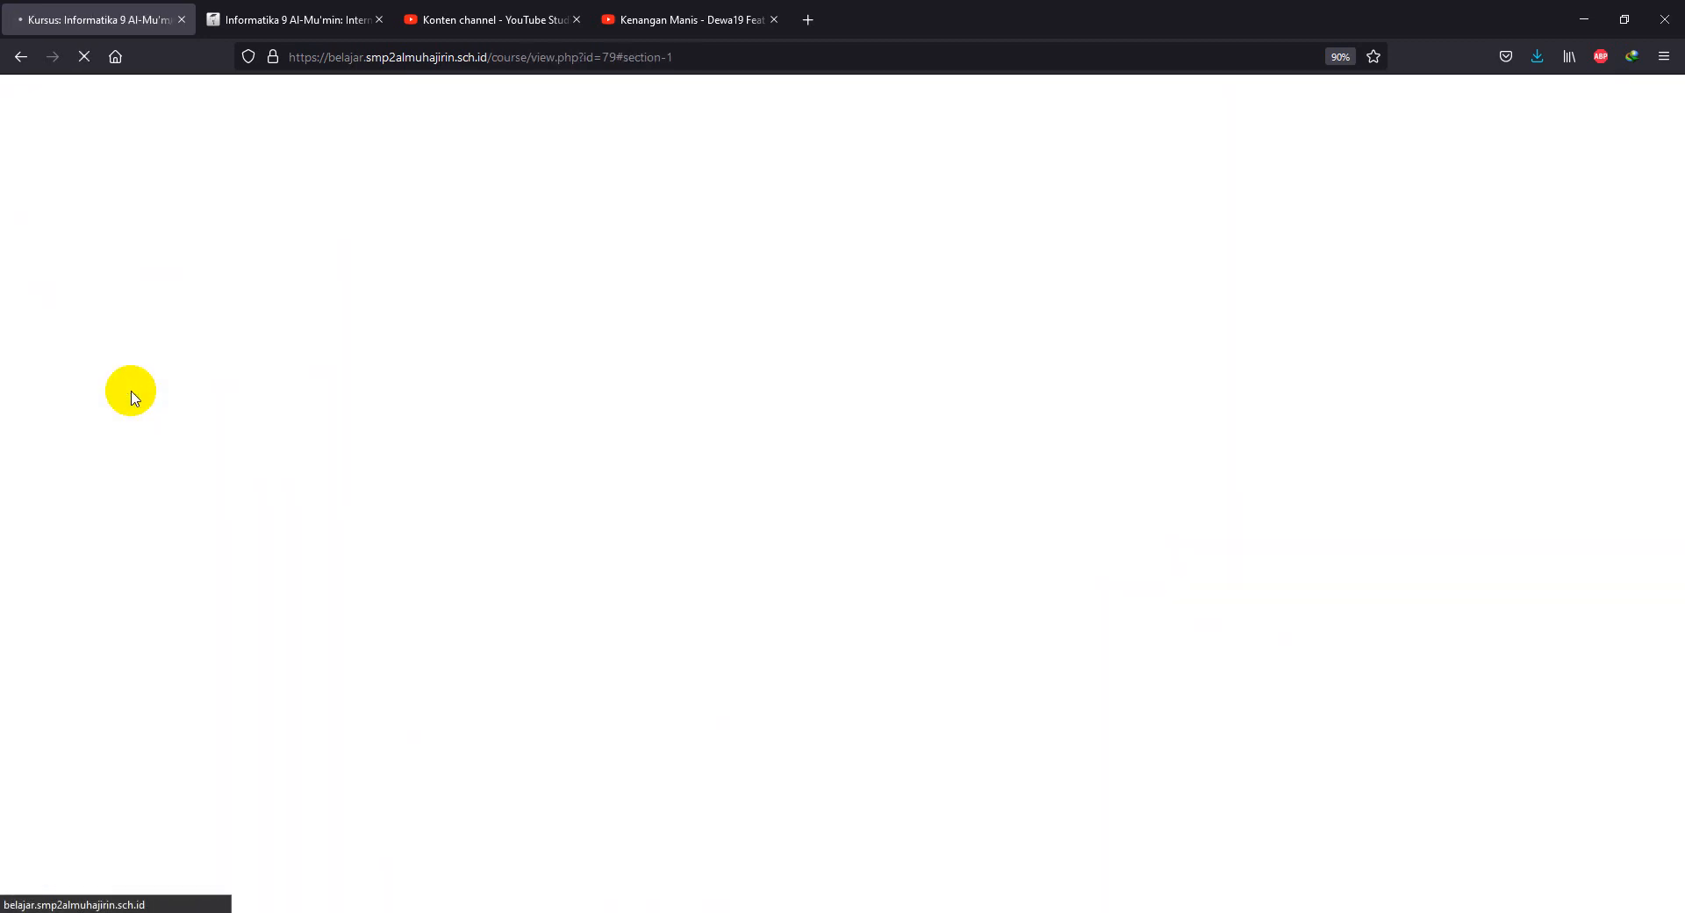
pyautogui.click(443, 454)
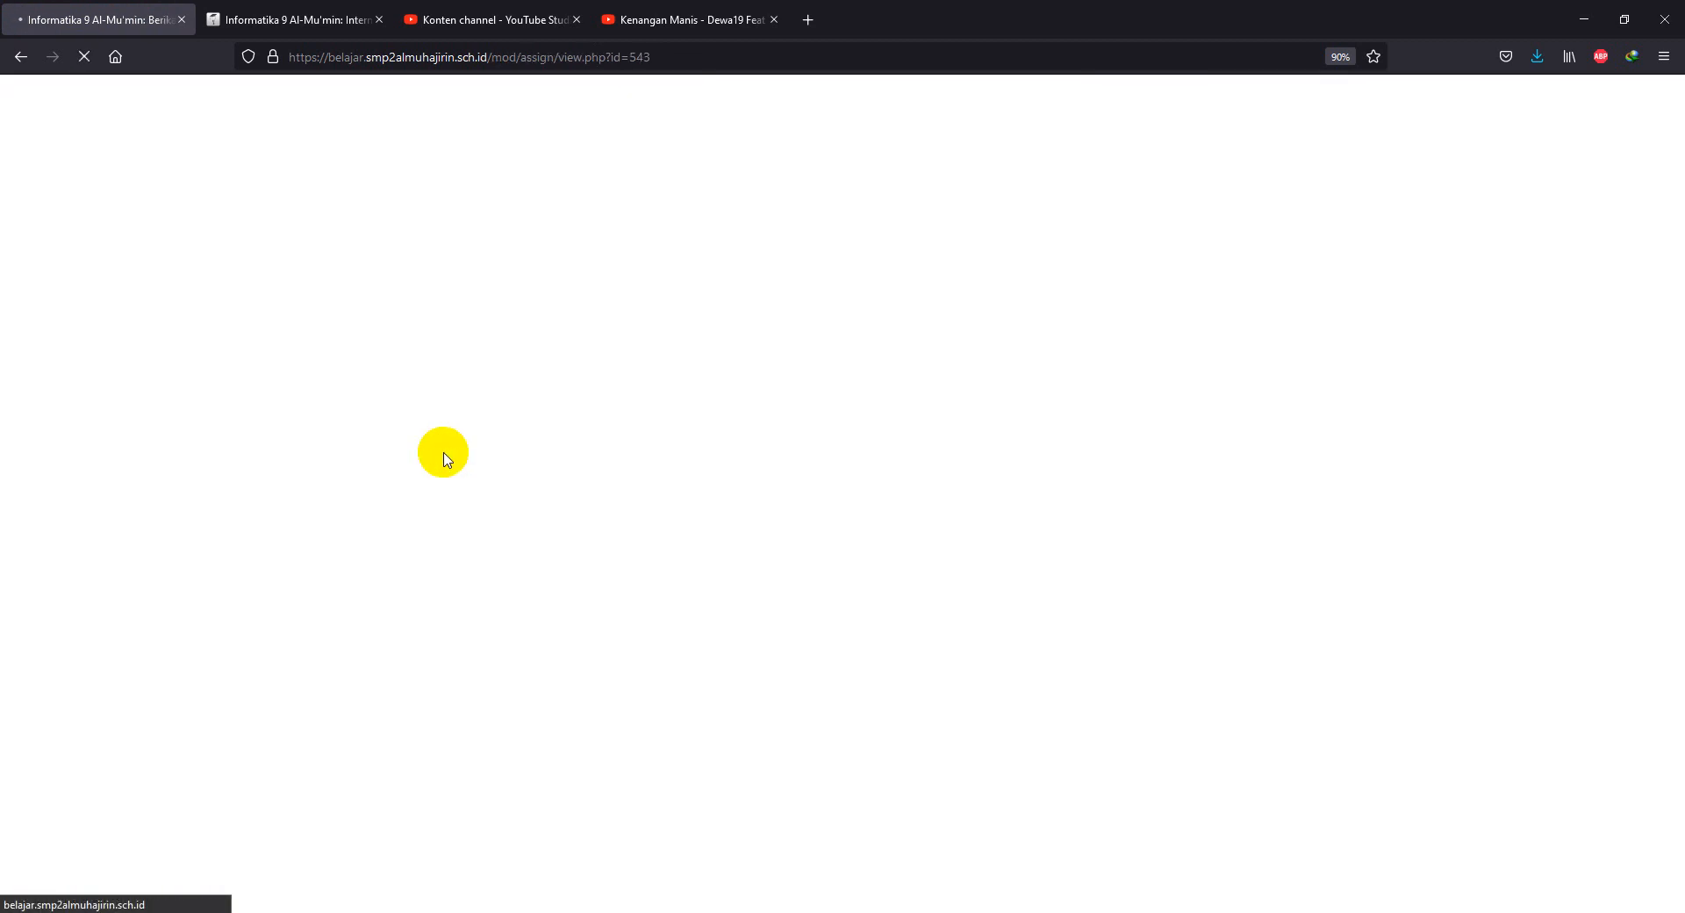
pyautogui.scroll(-3, 689, 462)
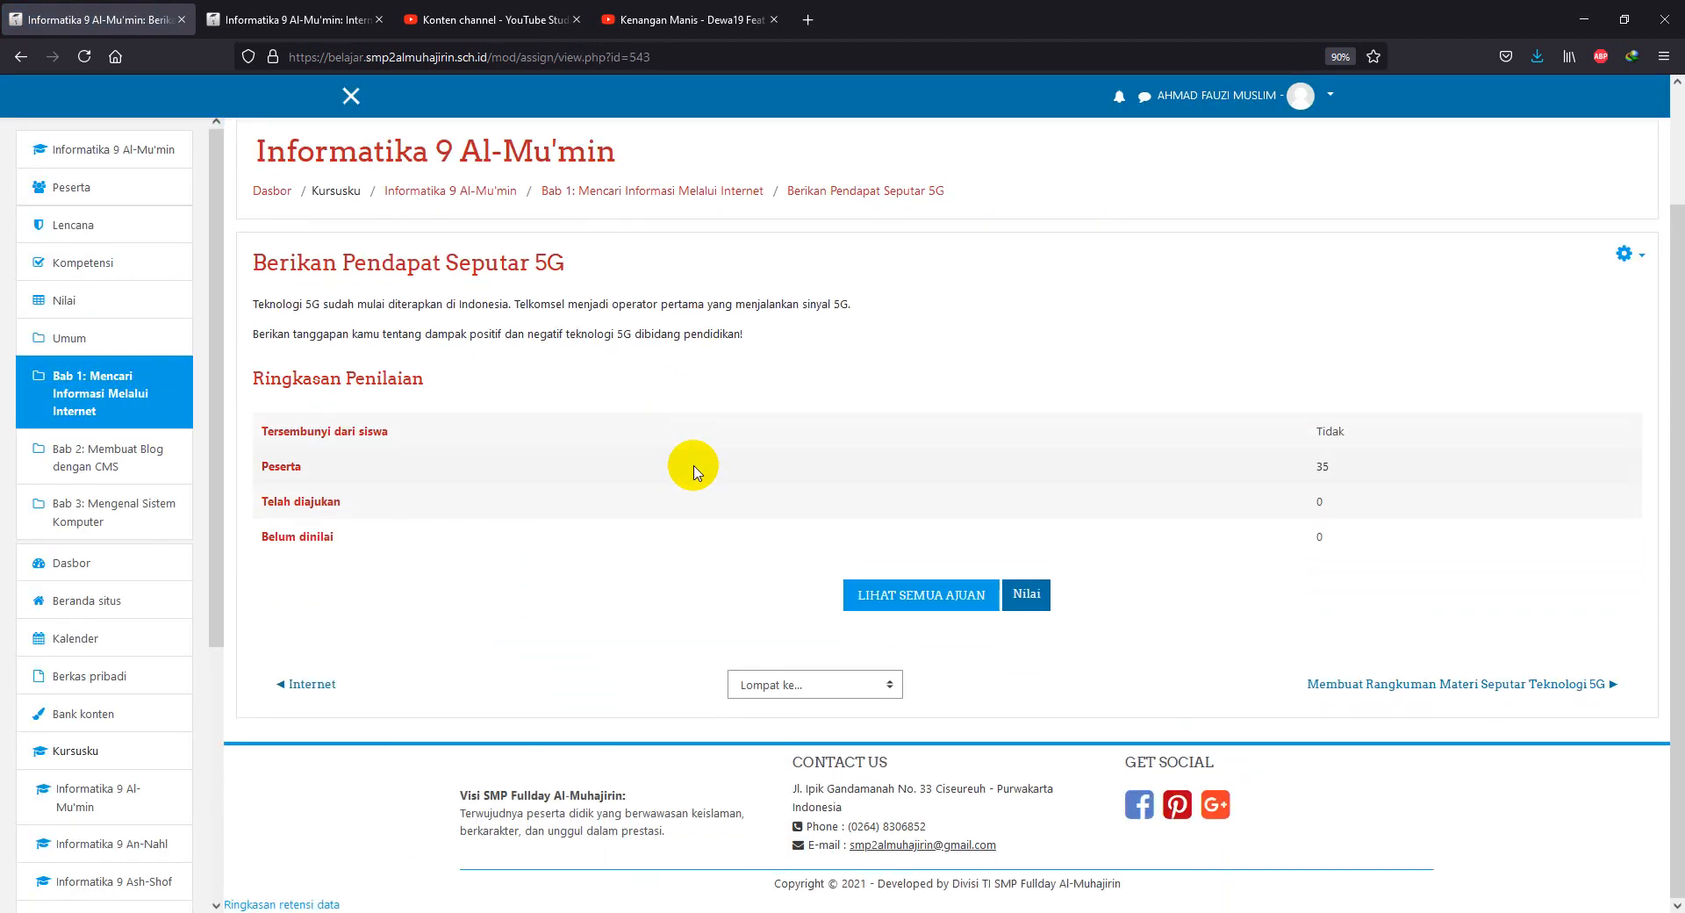
# View the first student's grading form for the Berikan Pendapat Seputar 5G assignment and return to the Informatika 9 Al-Mu'min course page.
pyautogui.click(1019, 597)
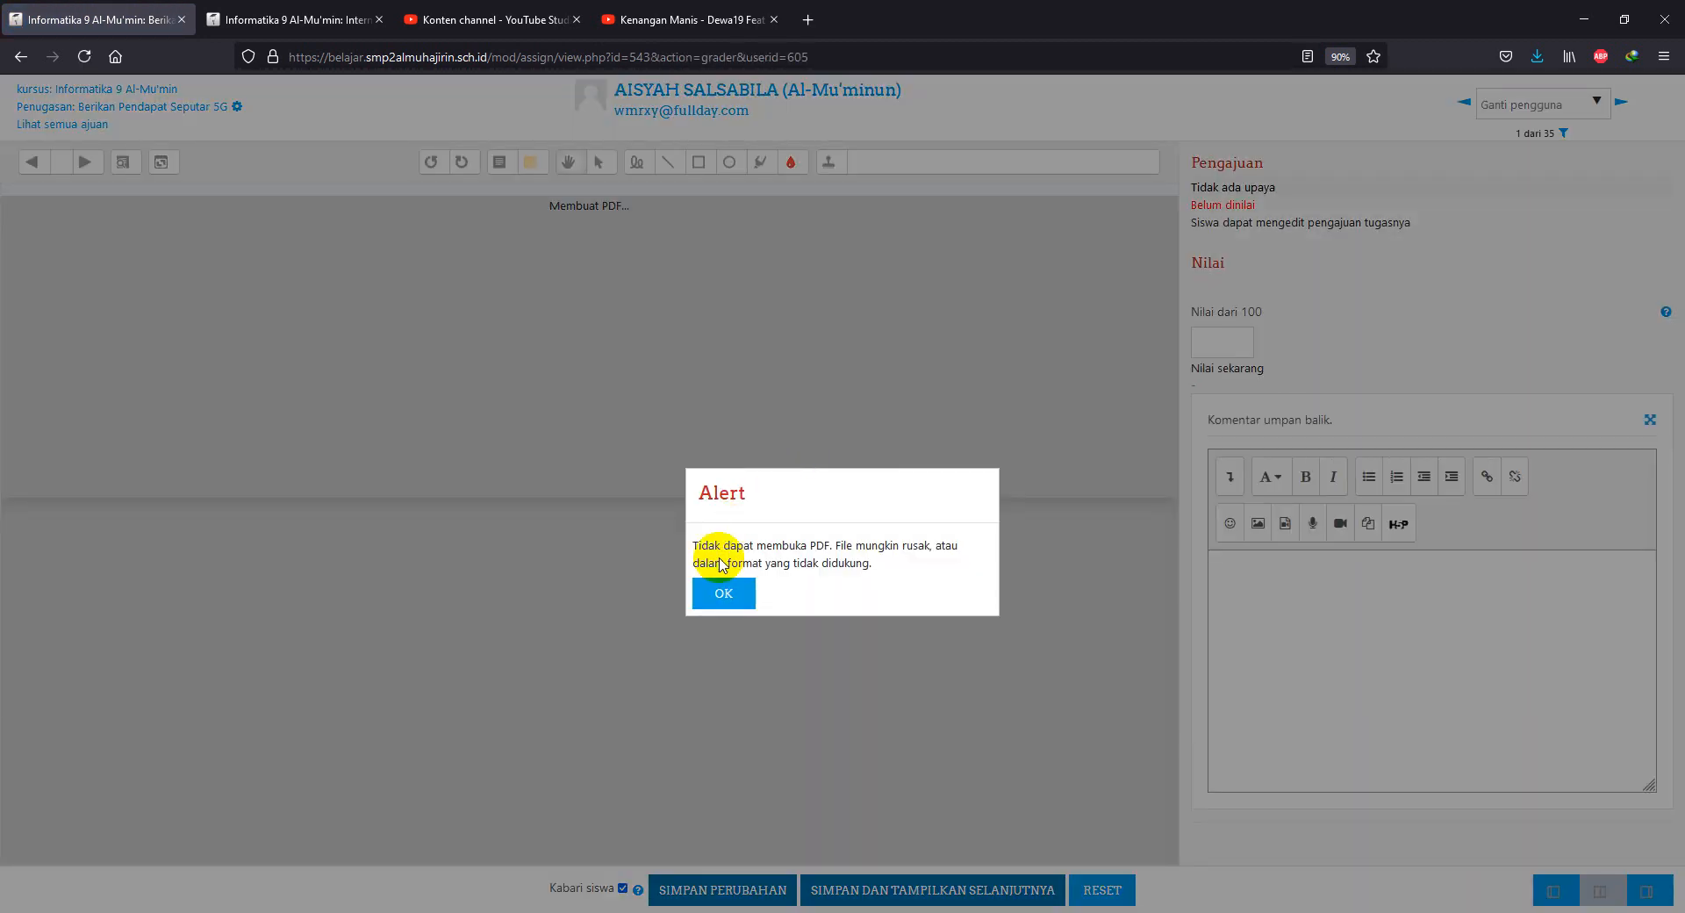
pyautogui.click(725, 598)
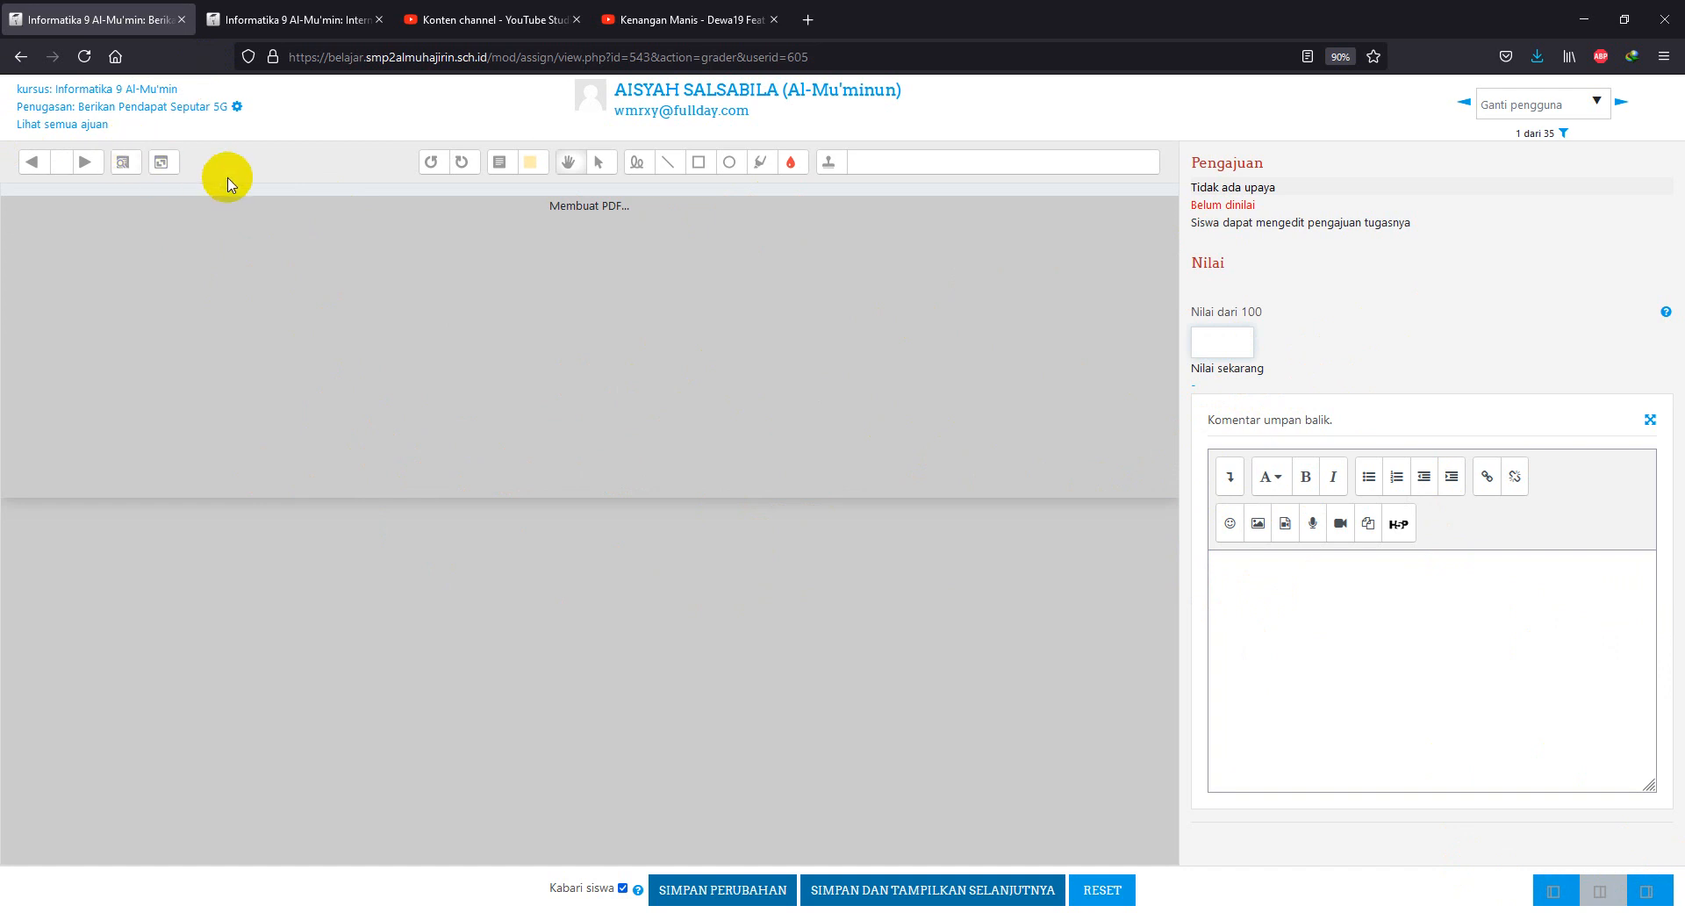
pyautogui.click(21, 56)
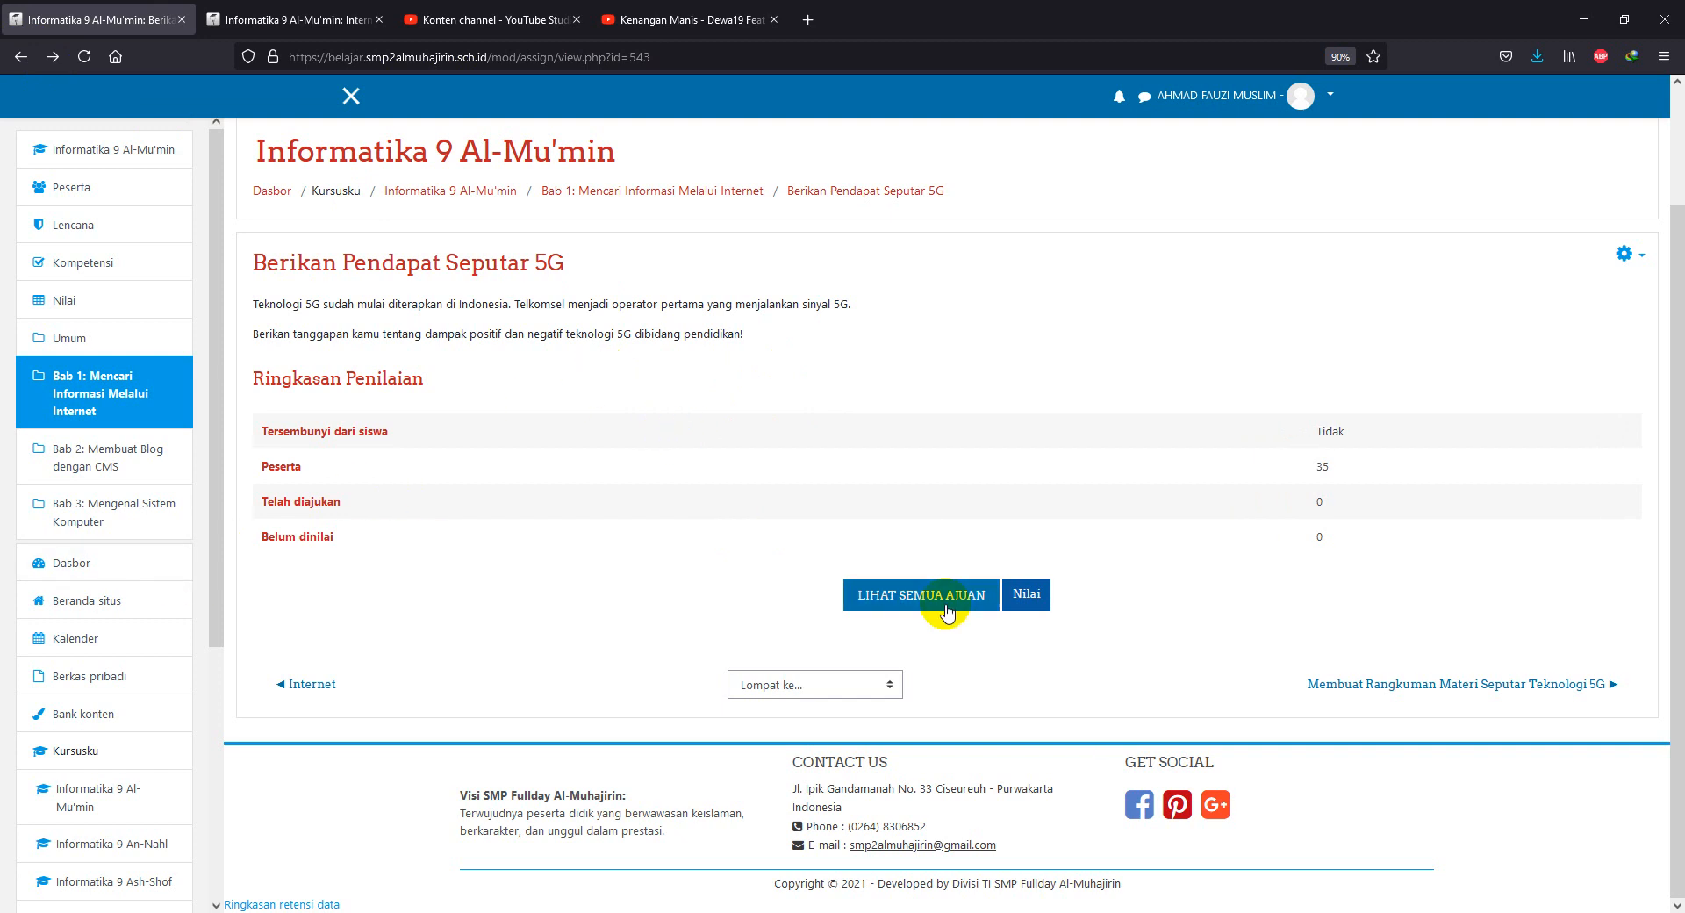
pyautogui.click(167, 150)
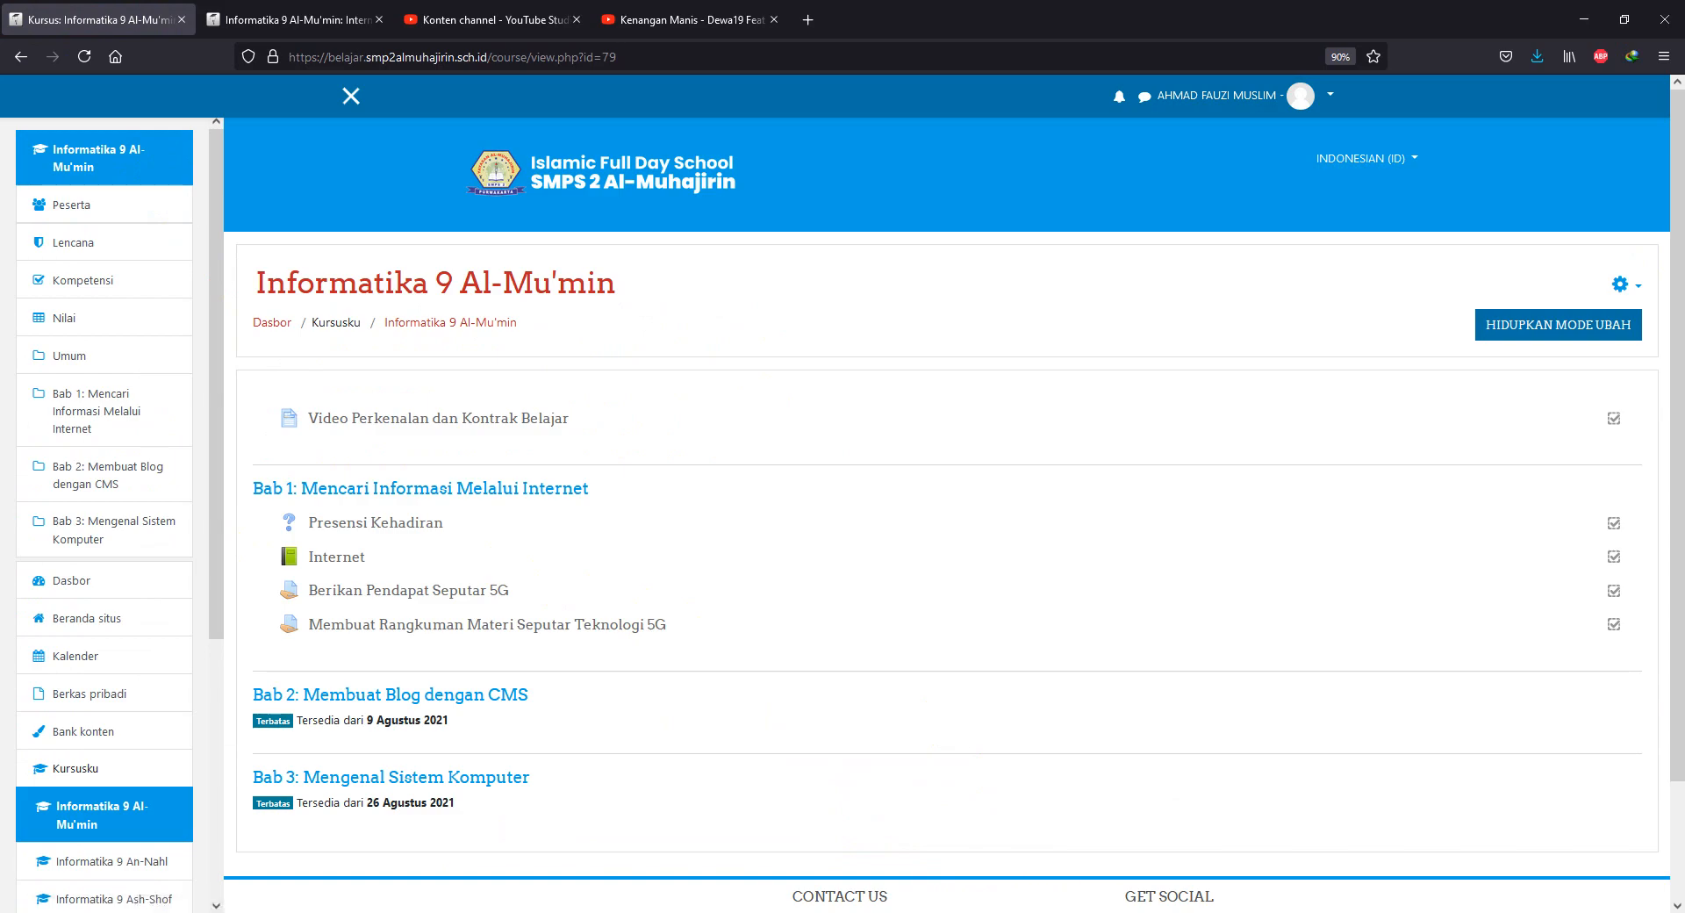